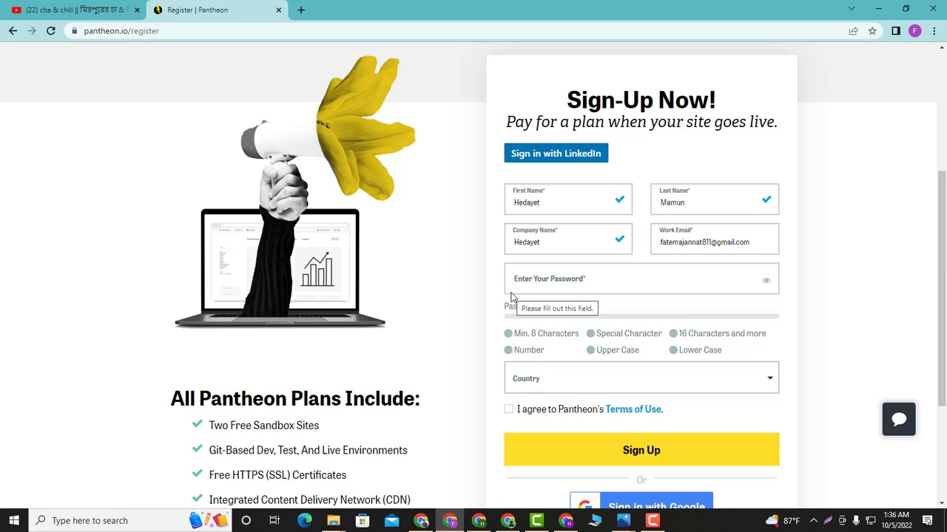
Step: Enter a strong account password and set the country to Bangladesh
left_click(554, 287)
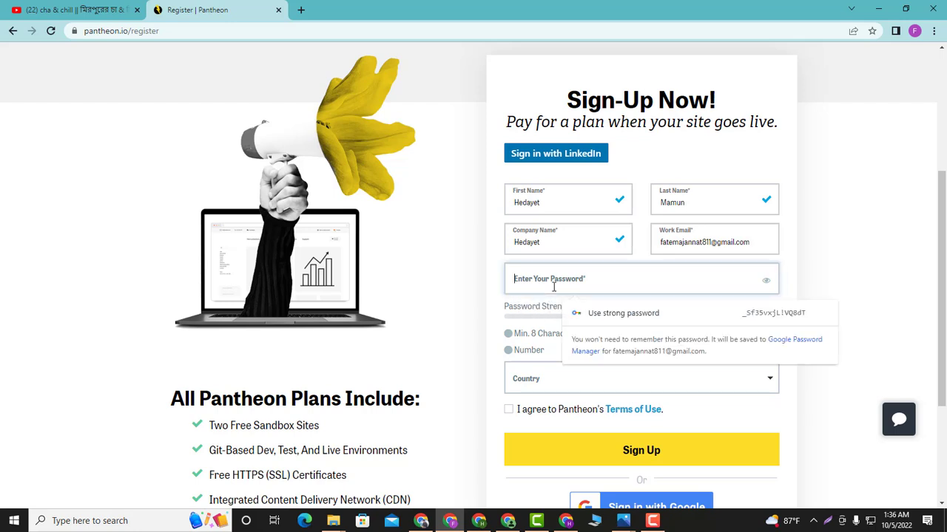
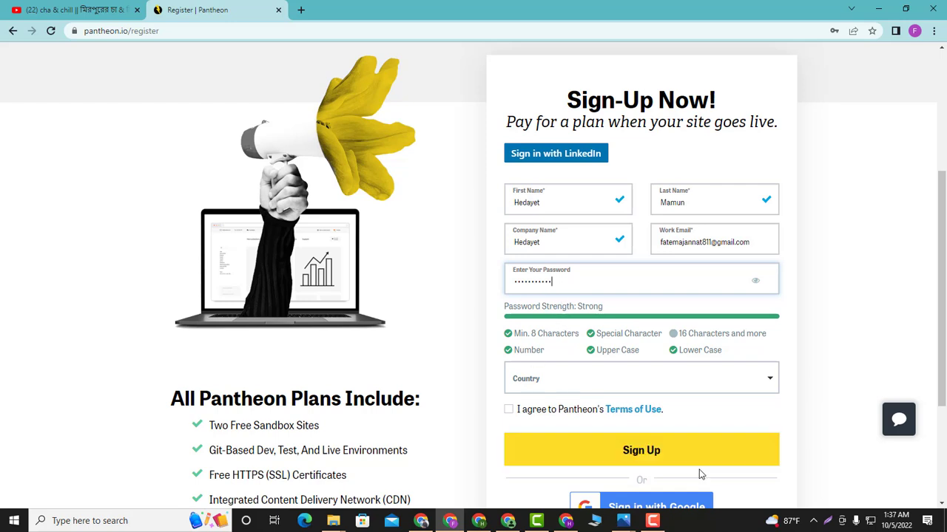
scroll(554, 353, "down", 1)
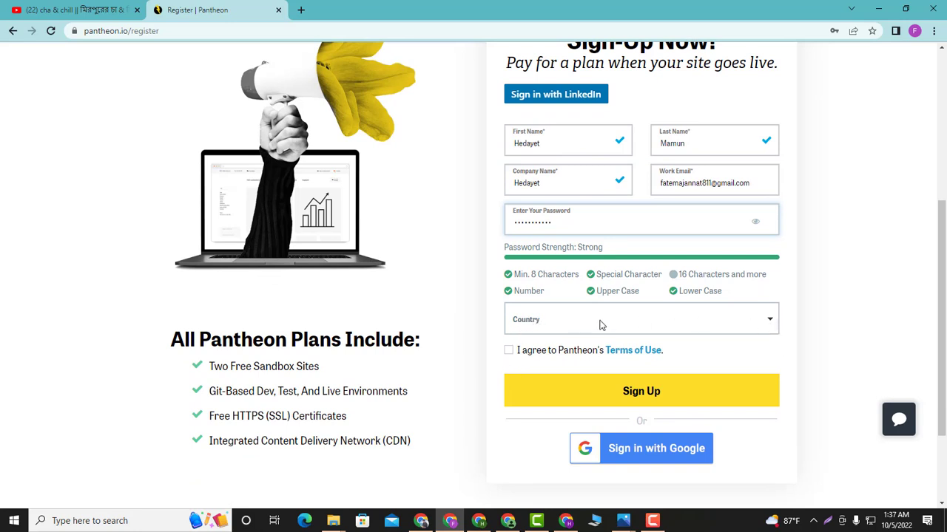
left_click(770, 322)
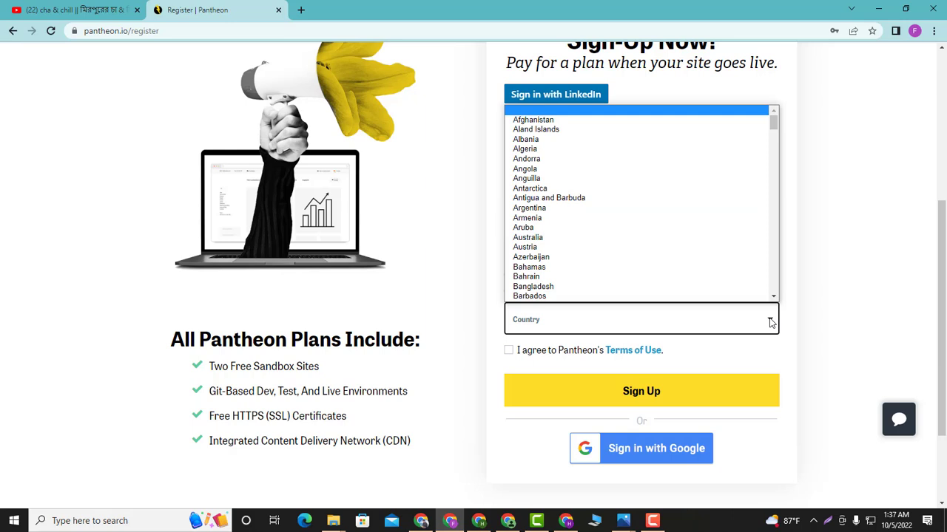
left_click(562, 286)
Step: Opt in to marketing, accept the Terms of Use, and submit the sign-up form
scroll(524, 317, "down", 1)
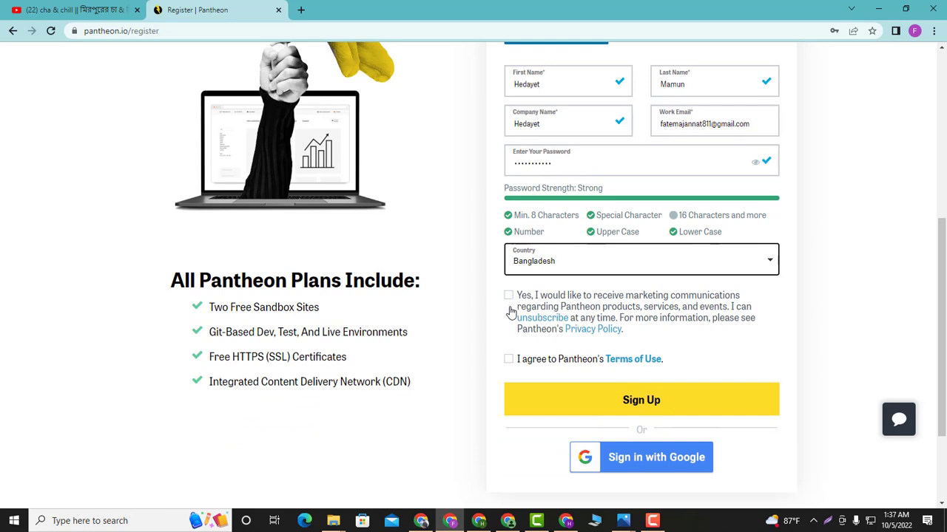
left_click(507, 298)
left_click(508, 362)
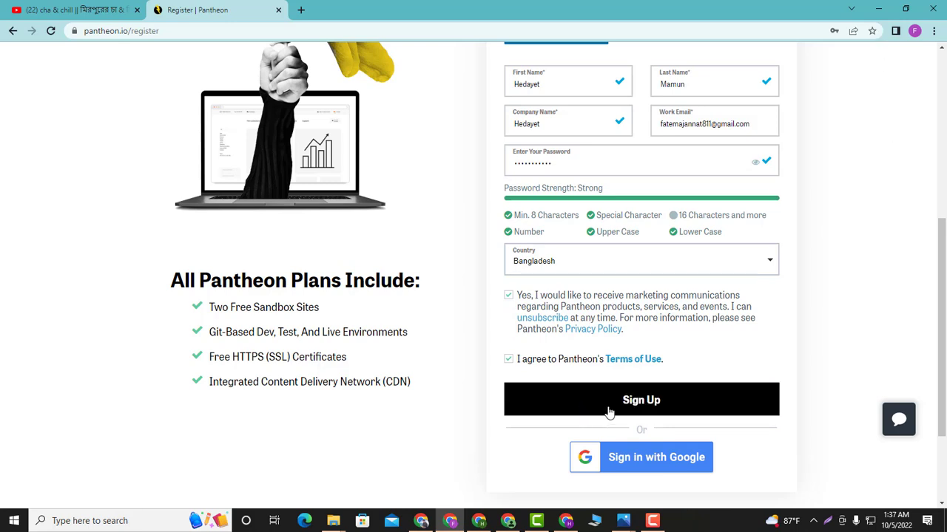
left_click(608, 410)
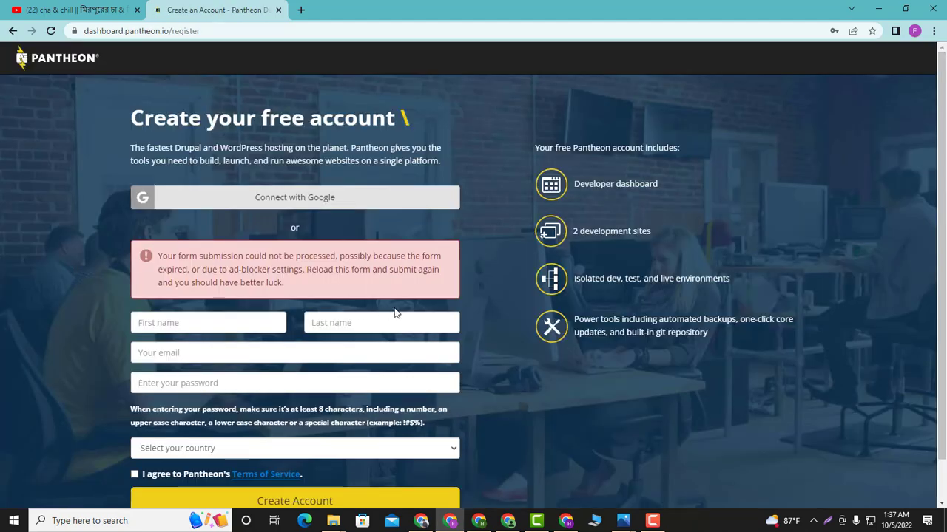
Step: Sign up through Google instead, choosing the Google account to continue with
scroll(322, 383, "down", 1)
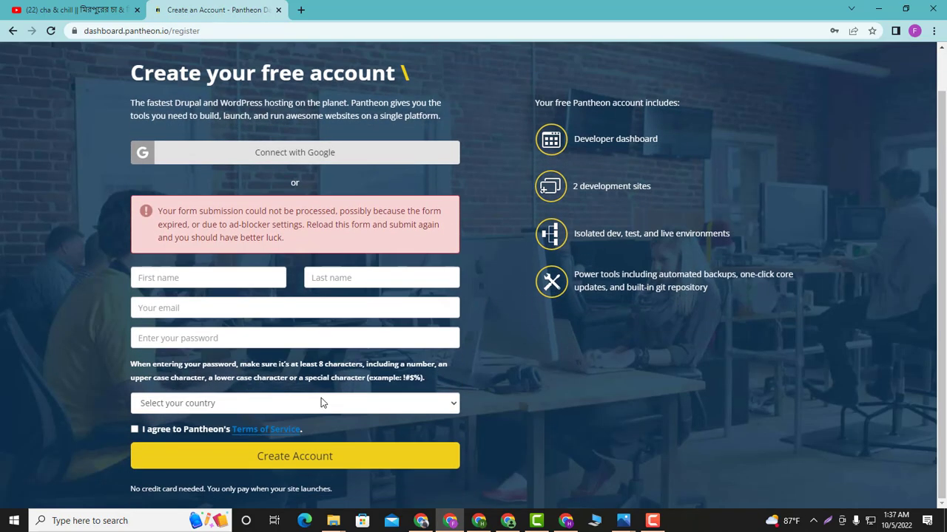
scroll(165, 211, "up", 1)
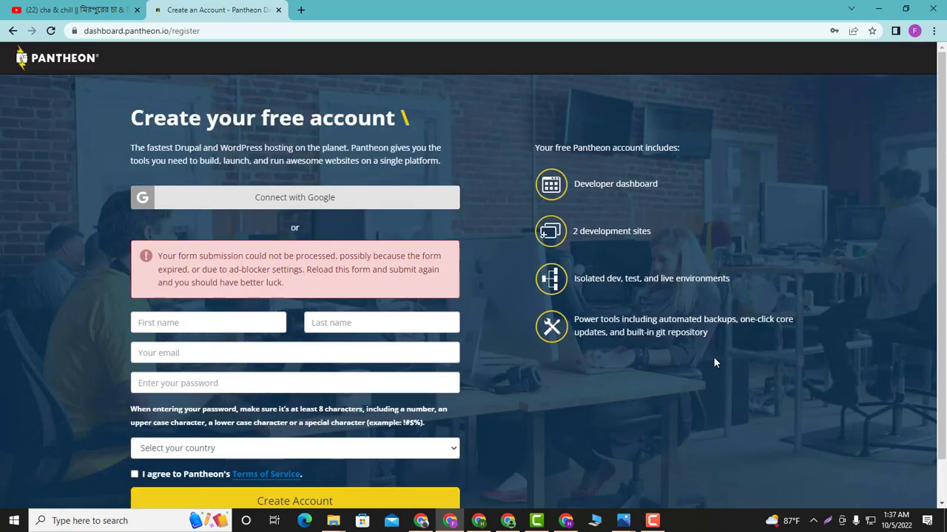
left_click(274, 205)
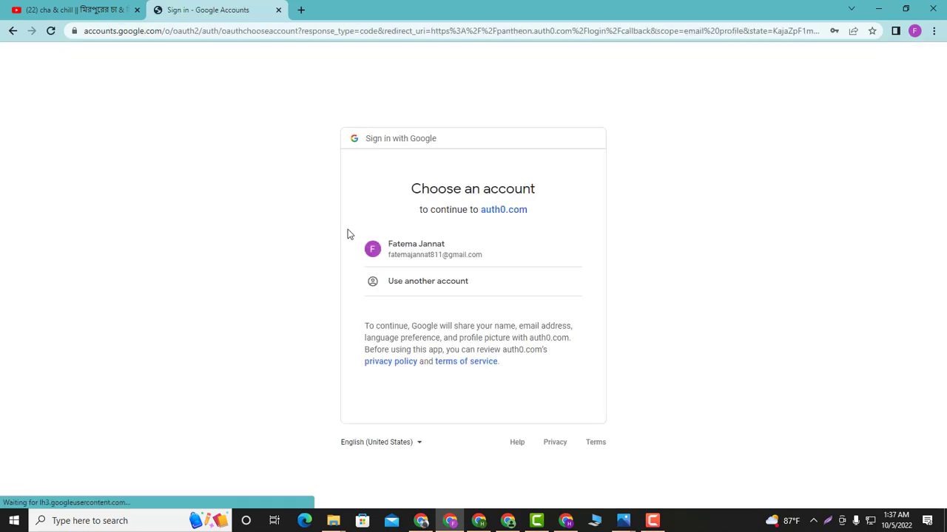
left_click(412, 260)
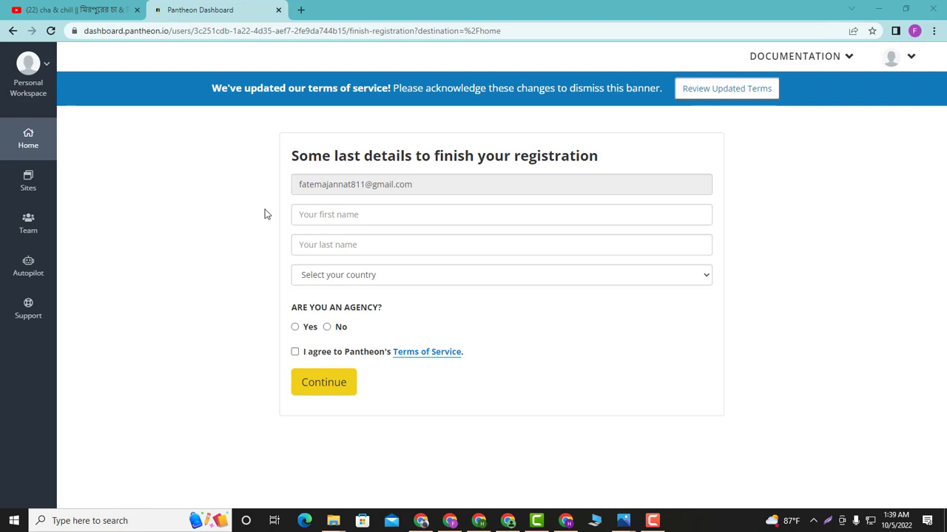
Step: Enter the owner's first and last name in the registration form
left_click(345, 218)
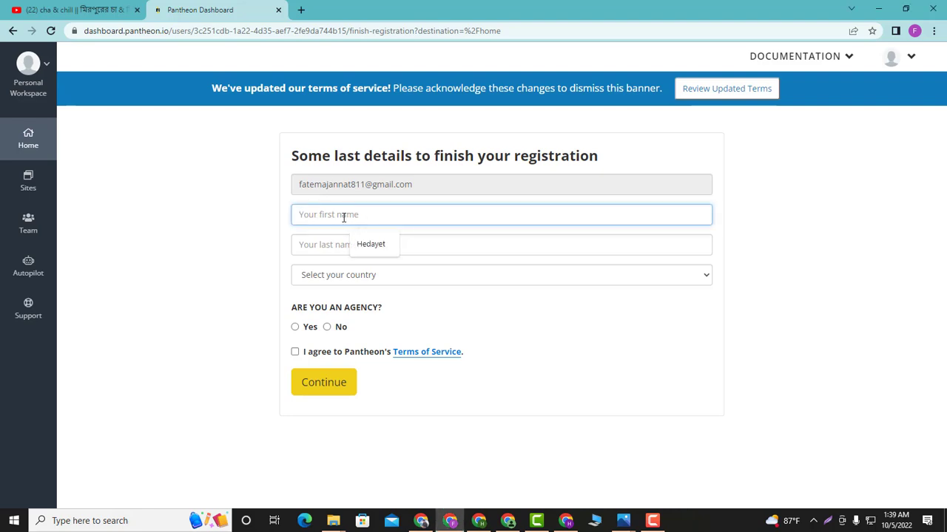
type("G")
key("BackSpace")
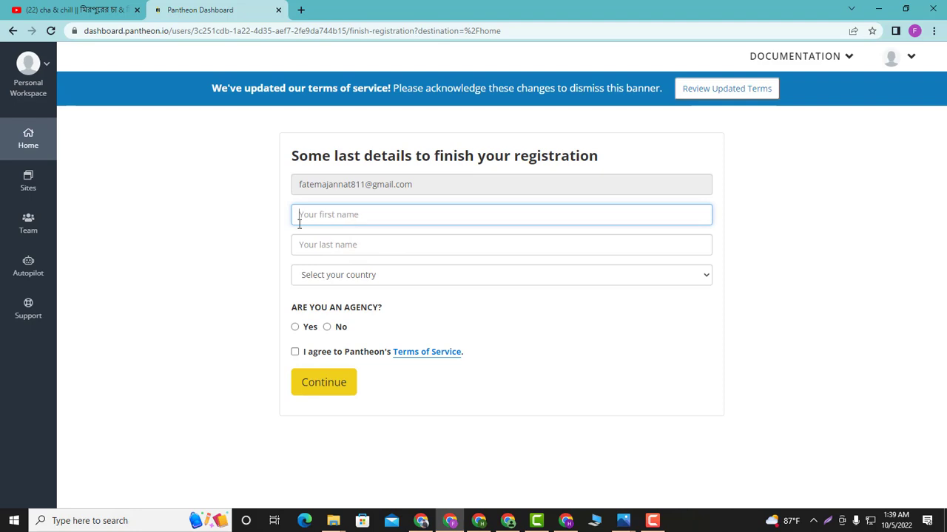
type("HE")
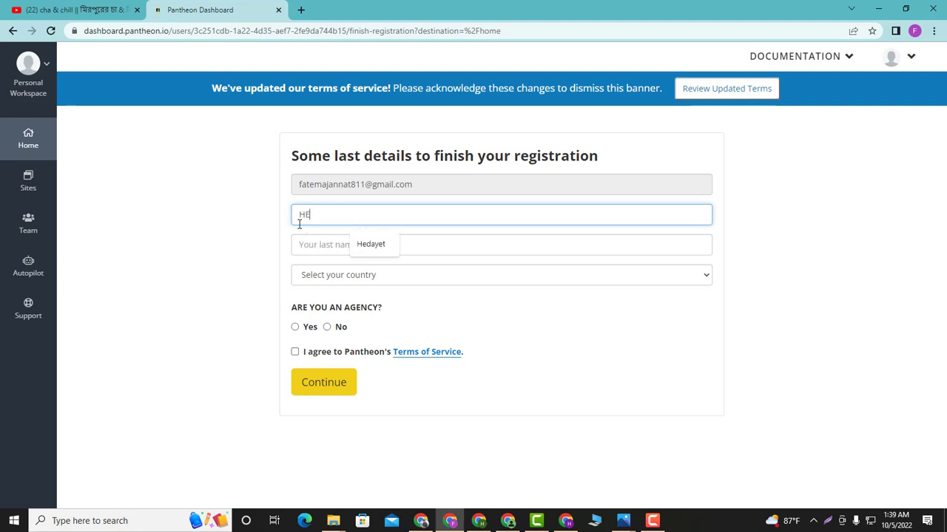
type("DAYET")
left_click(313, 244)
type("MAMUN")
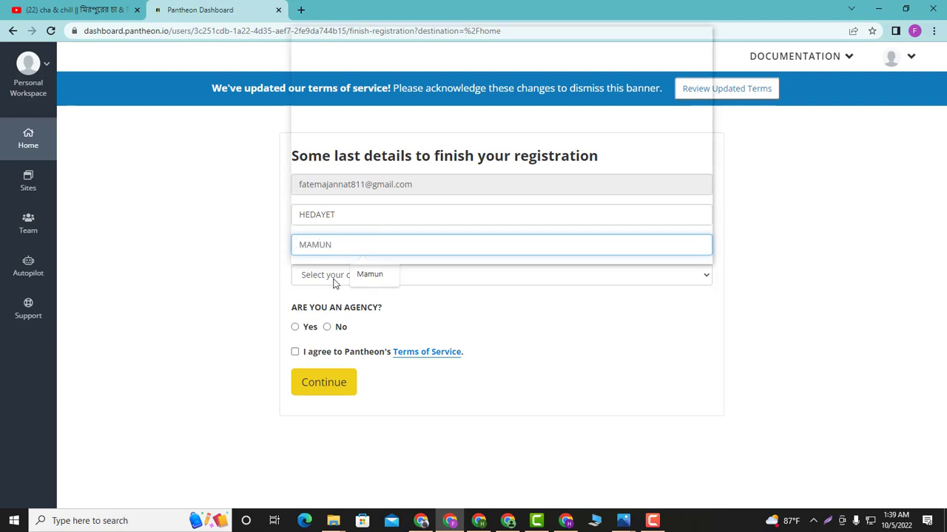
Step: Choose Bangladesh, opt in to marketing, answer No for agency, accept the terms, and submit
left_click(303, 282)
scroll(336, 211, "down", 3)
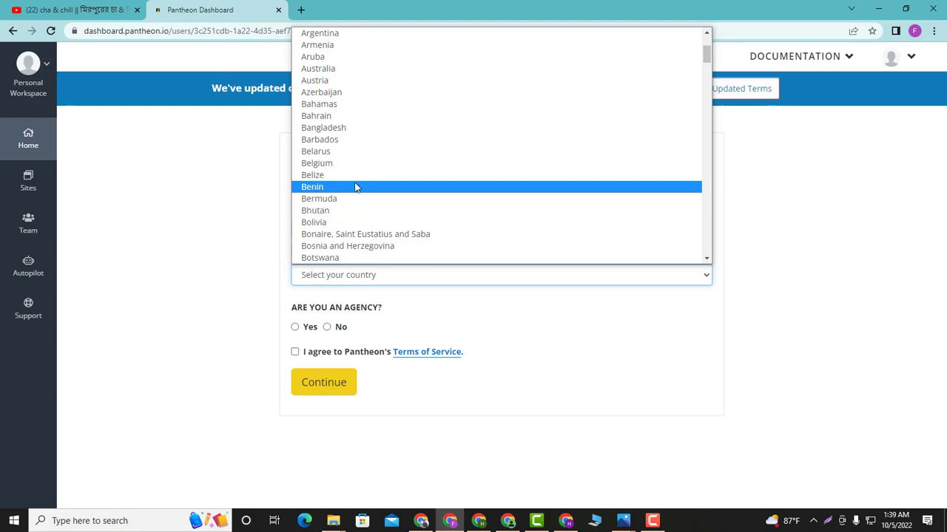
left_click(362, 131)
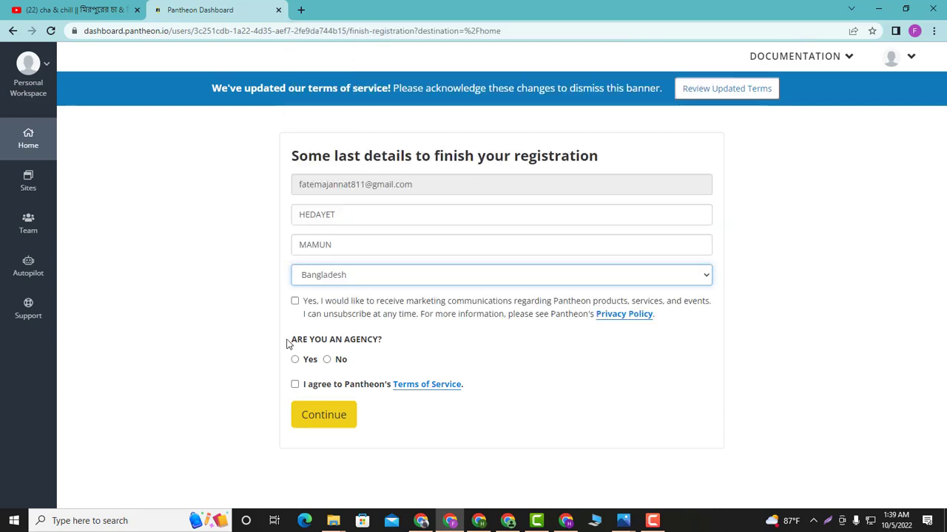
left_click(296, 303)
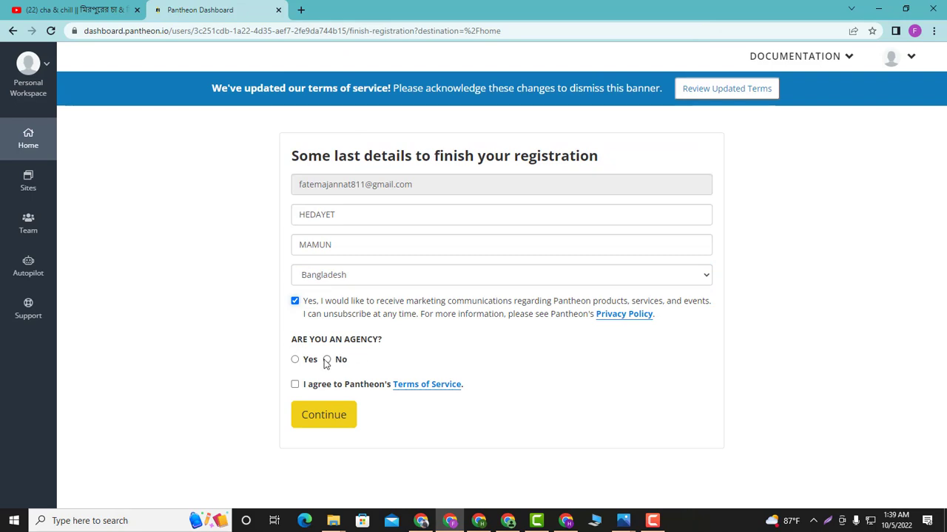
left_click(327, 360)
left_click(295, 384)
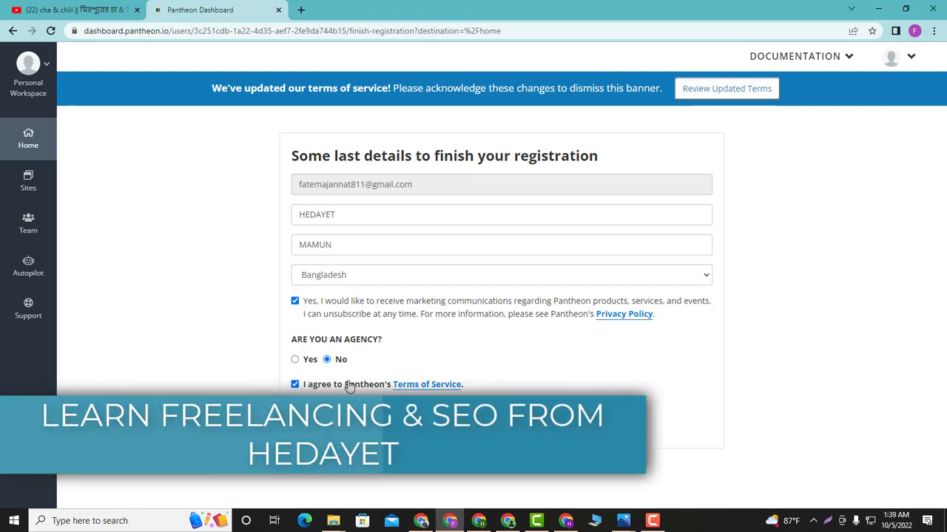
key("Return")
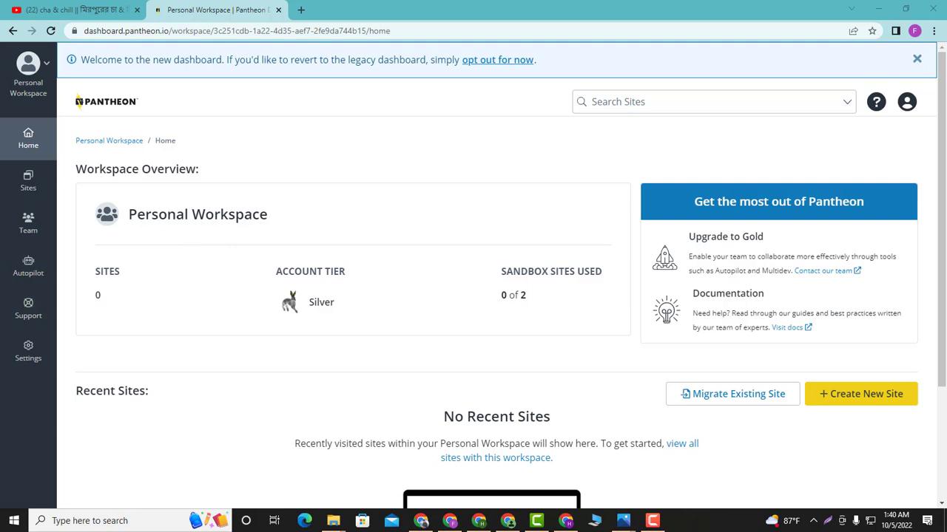
Step: Start a new site and pick WordPress as the CMS site type
left_click(872, 402)
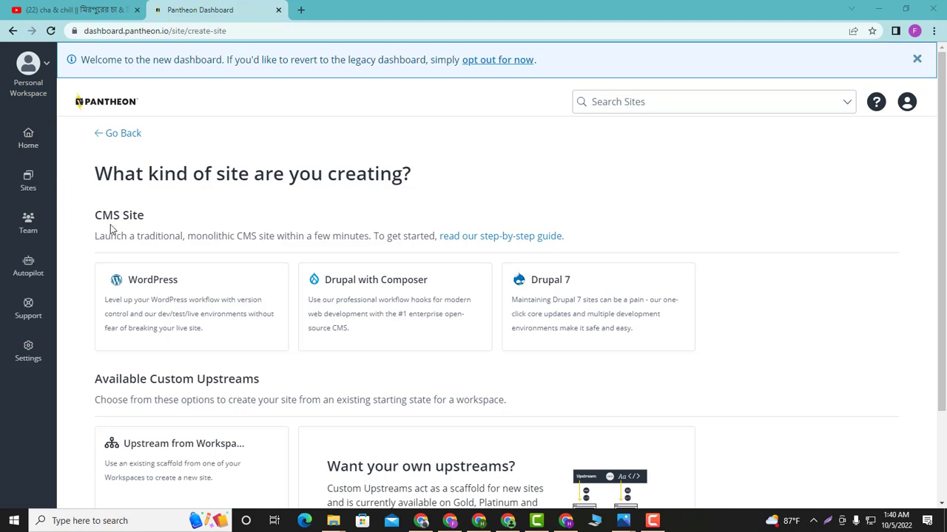
left_click_drag(96, 210, 149, 214)
left_click(150, 216)
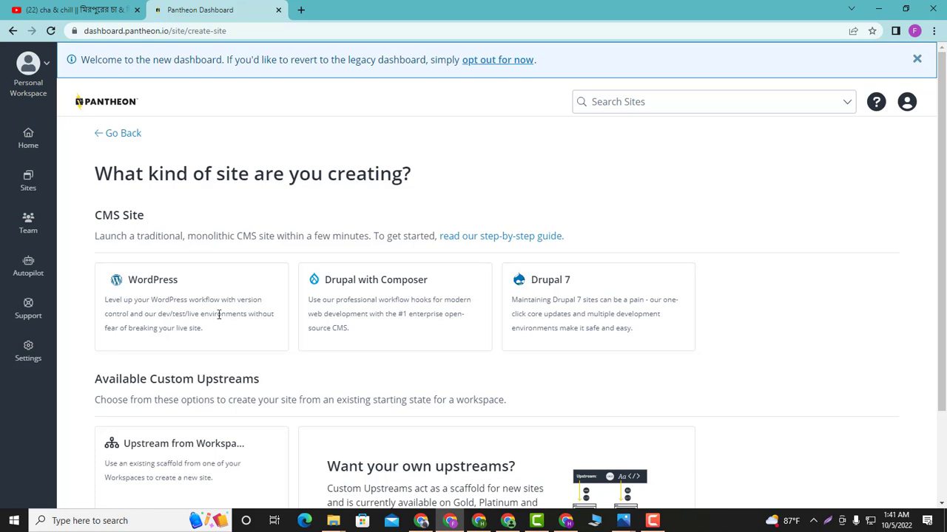
left_click(266, 292)
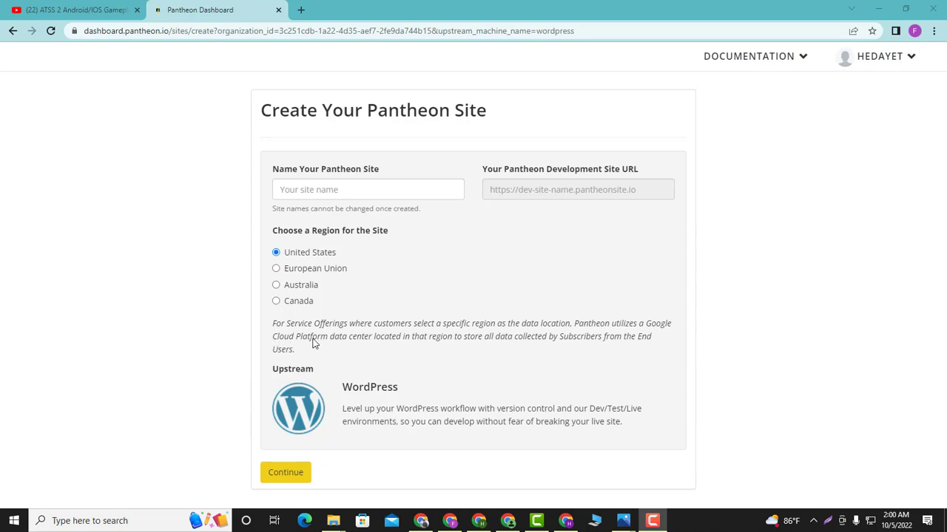
Step: Name the site 'SEO EXPERT IN BANGLADESH' and continue
left_click(323, 195)
type("h")
key("BackSpace")
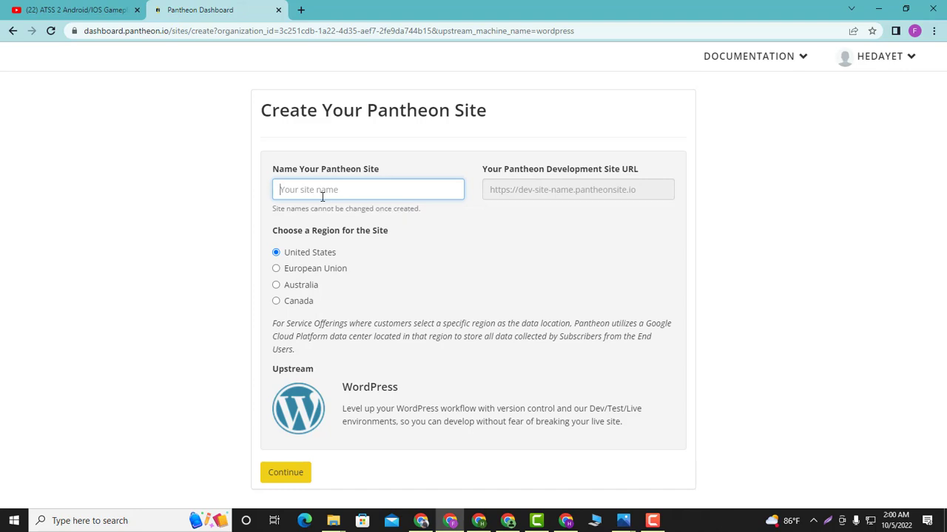
type("SEI")
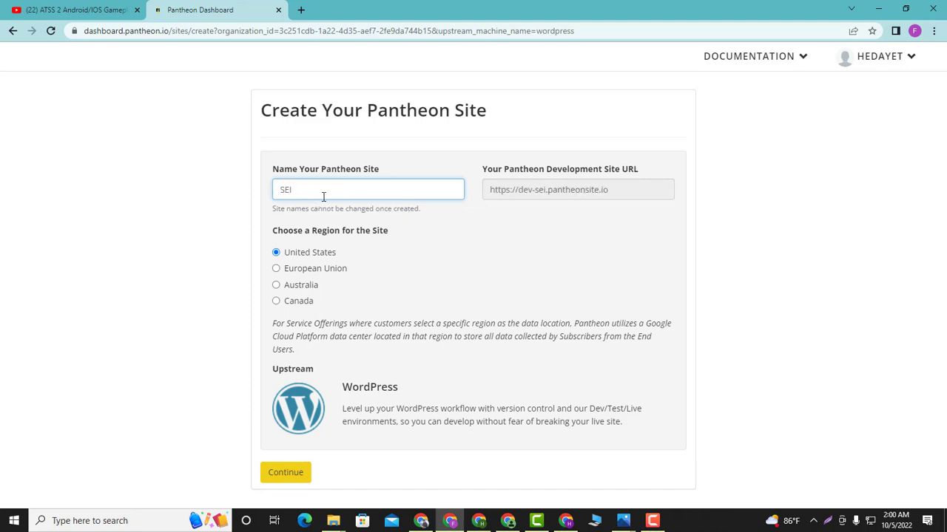
key("BackSpace")
type("O EXPERT IN")
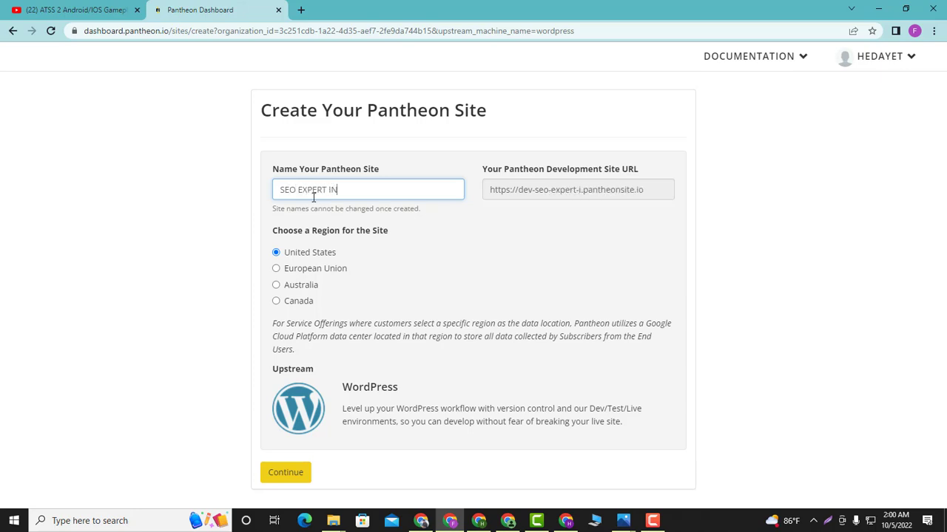
type(" BANGLADESH")
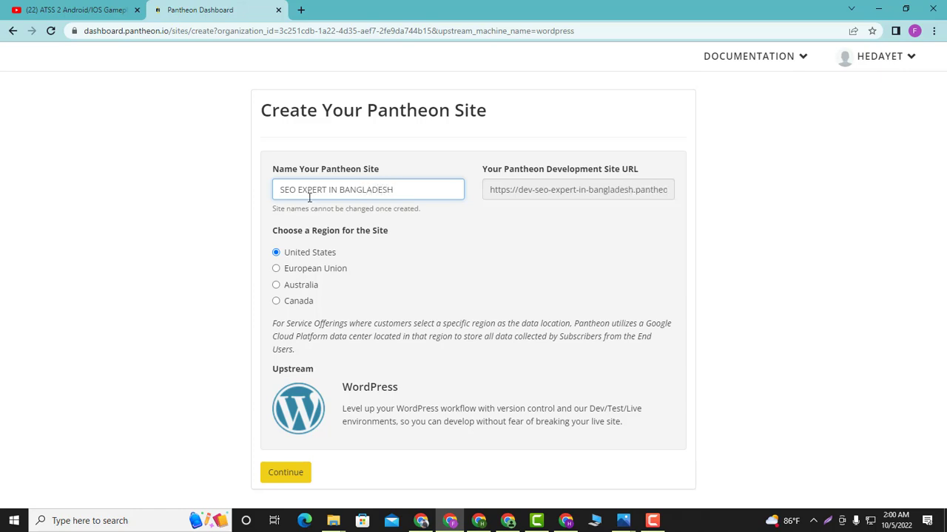
left_click(293, 479)
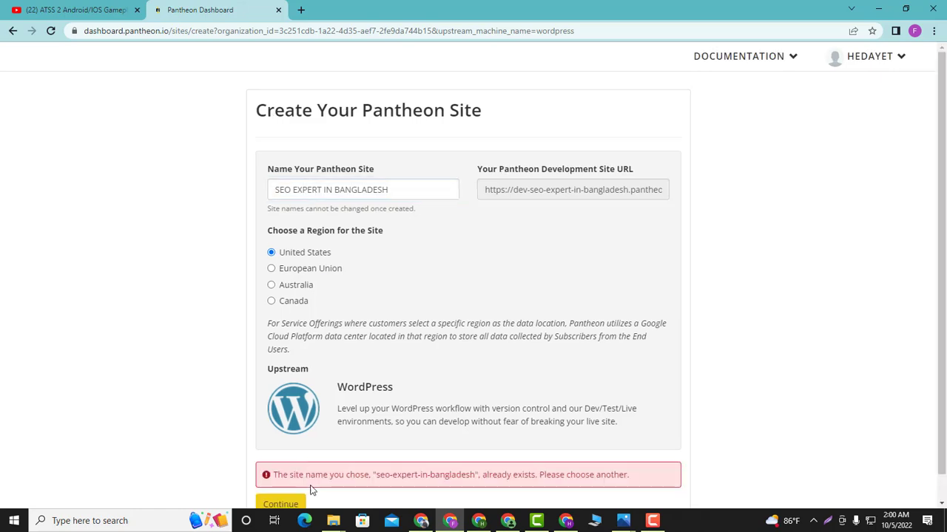
Step: Append the owner's name to the already-taken site name and resubmit to deploy
left_click(410, 196)
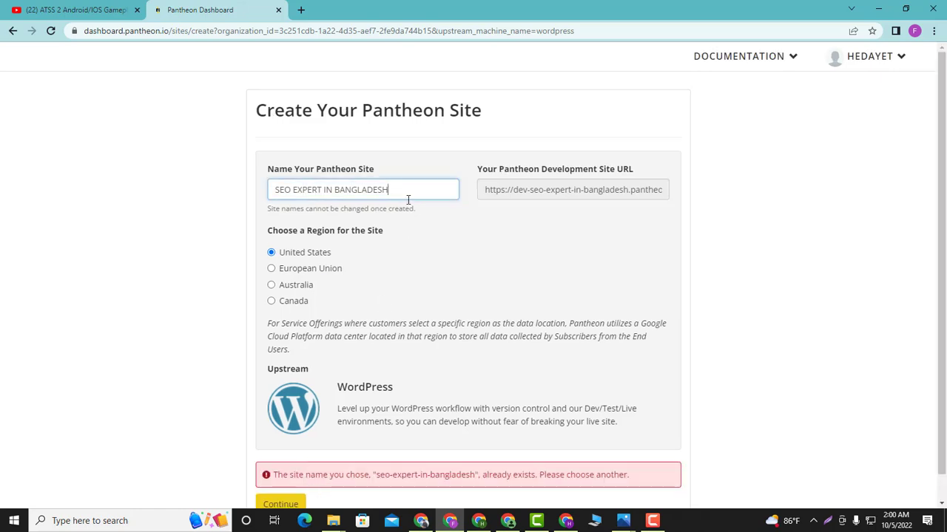
type("HEDAYET")
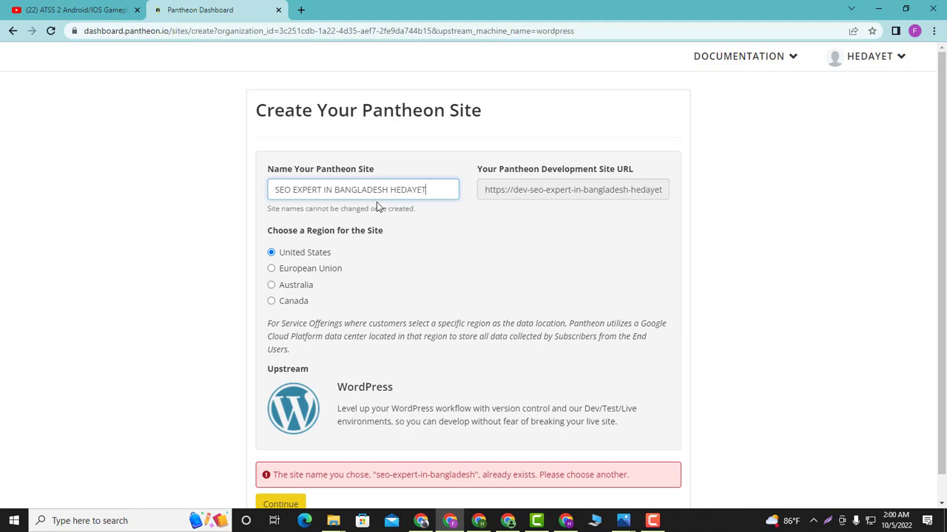
scroll(414, 325, "down", 1)
left_click(290, 481)
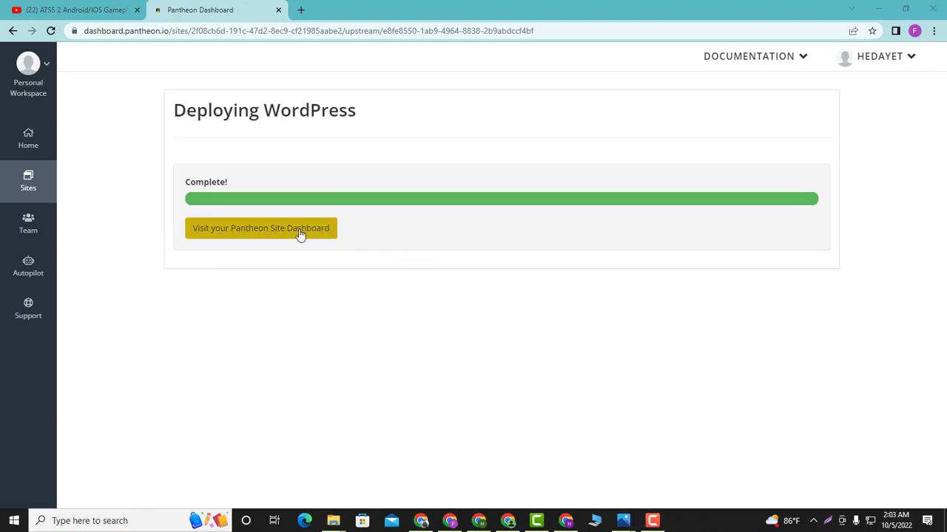
Step: Open the new site's dashboard and launch the Dev environment's WordPress admin
left_click(258, 234)
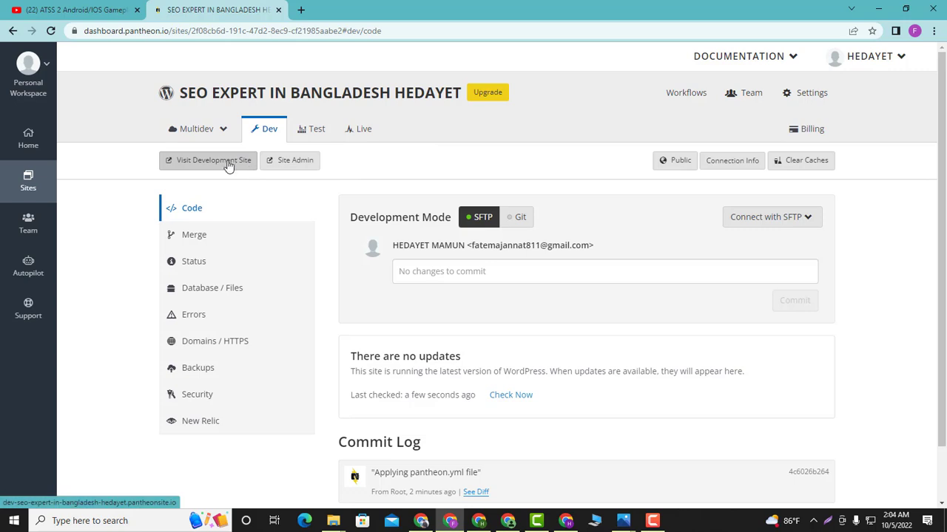
left_click(289, 171)
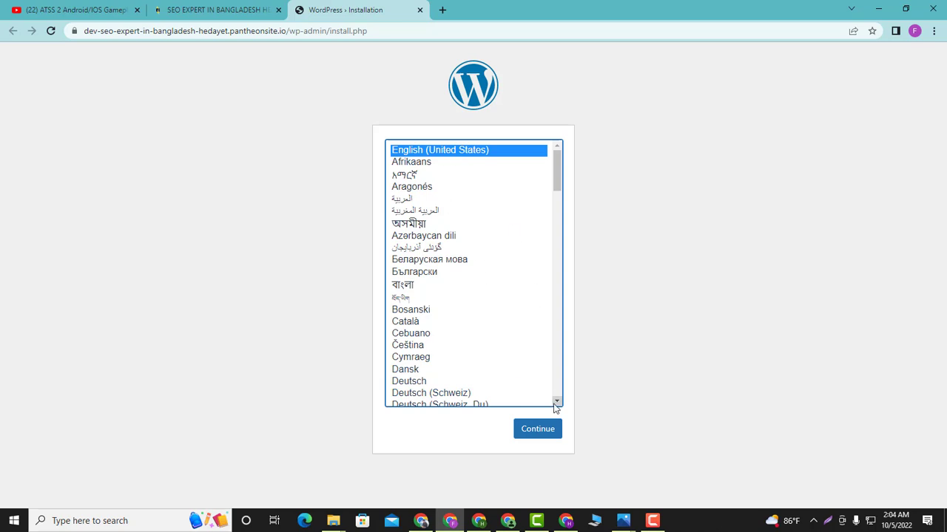
Step: Keep English (United States) as the language and enter the site title
left_click(537, 430)
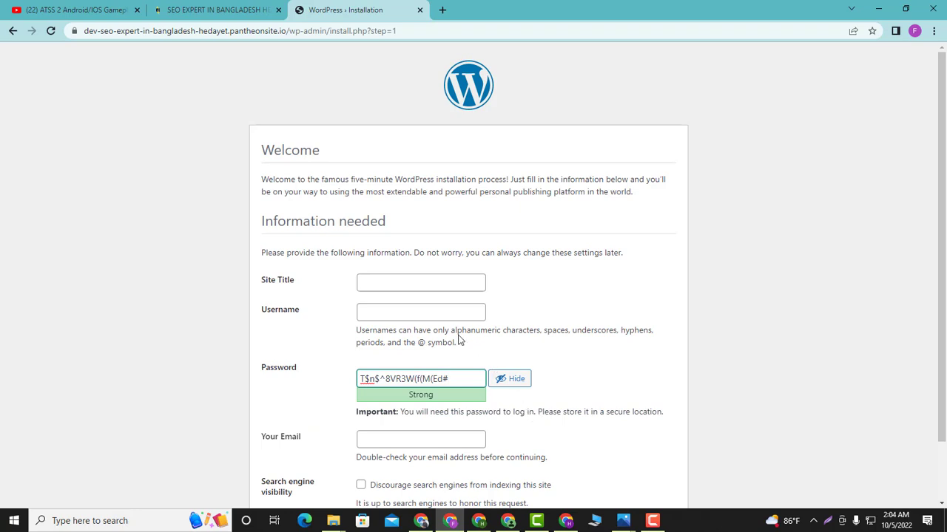
scroll(444, 310, "down", 1)
scroll(438, 307, "down", 1)
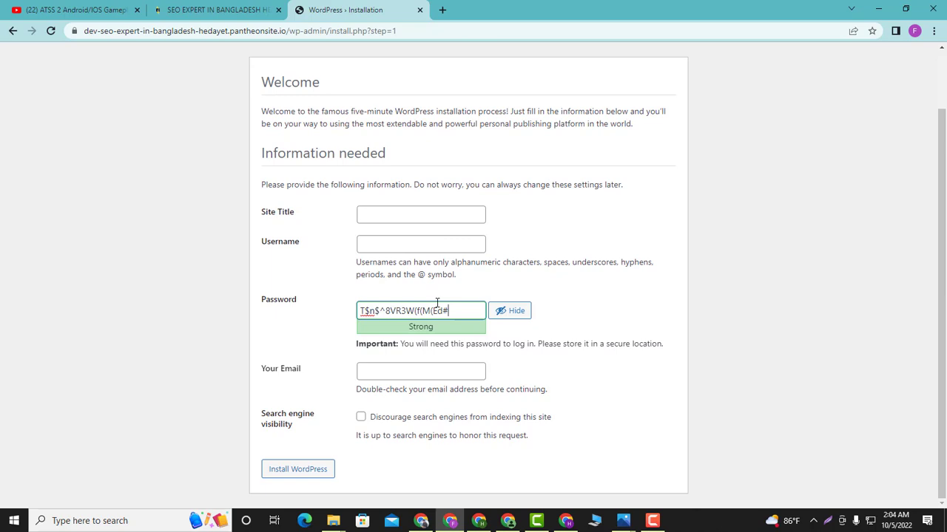
left_click(402, 215)
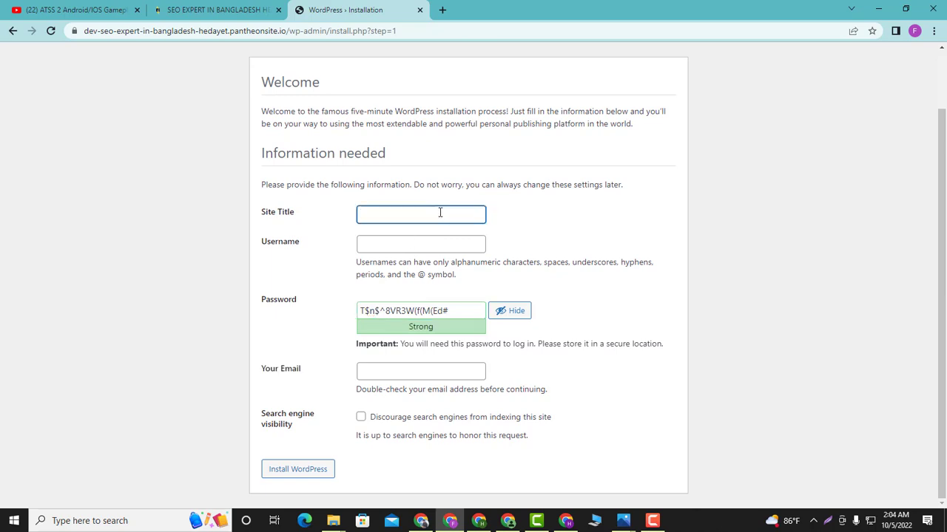
type("h")
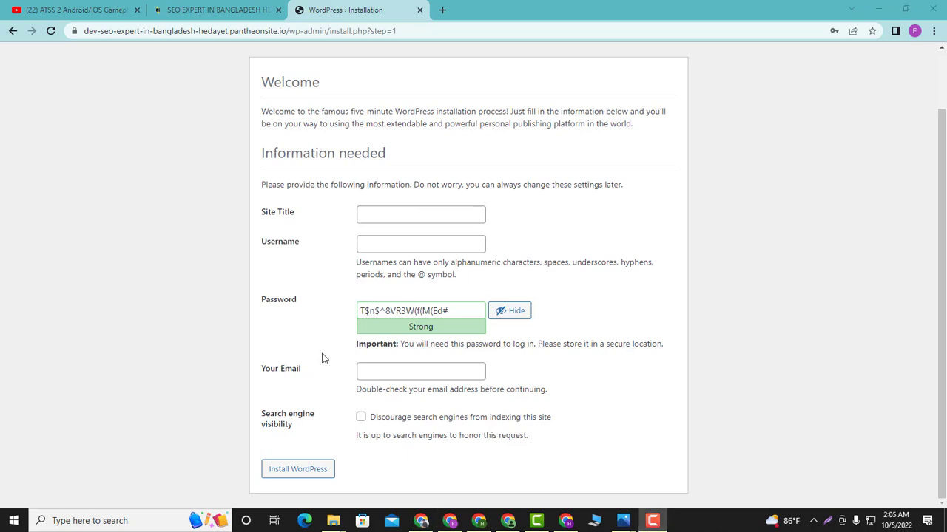
left_click(378, 215)
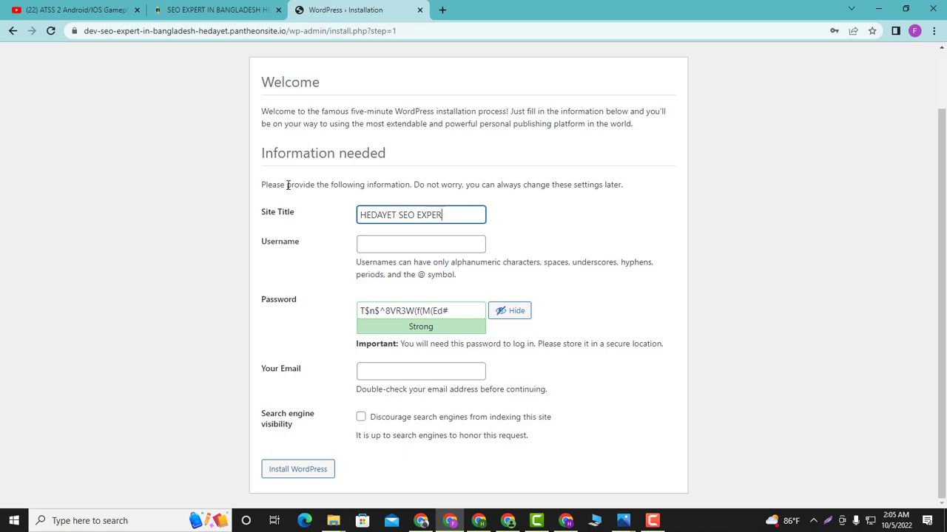
type("NGLADESH")
Step: Set the admin username, keep the generated password, add the admin e-mail, discourage indexing, and install
left_click(379, 250)
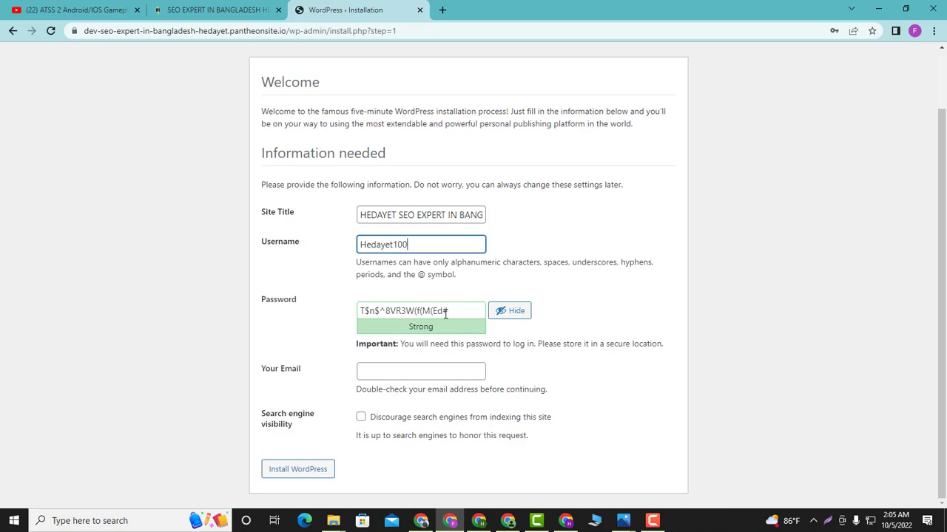
left_click_drag(468, 310, 326, 315)
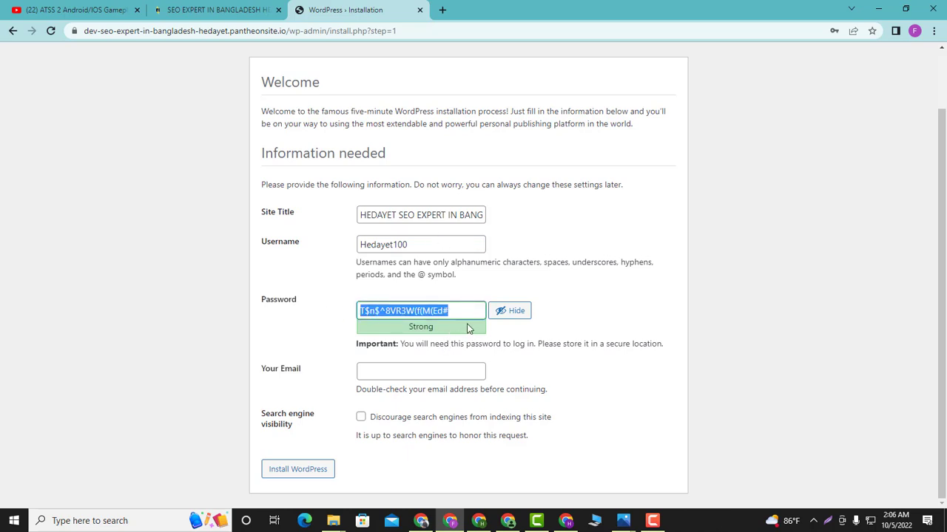
left_click(464, 313)
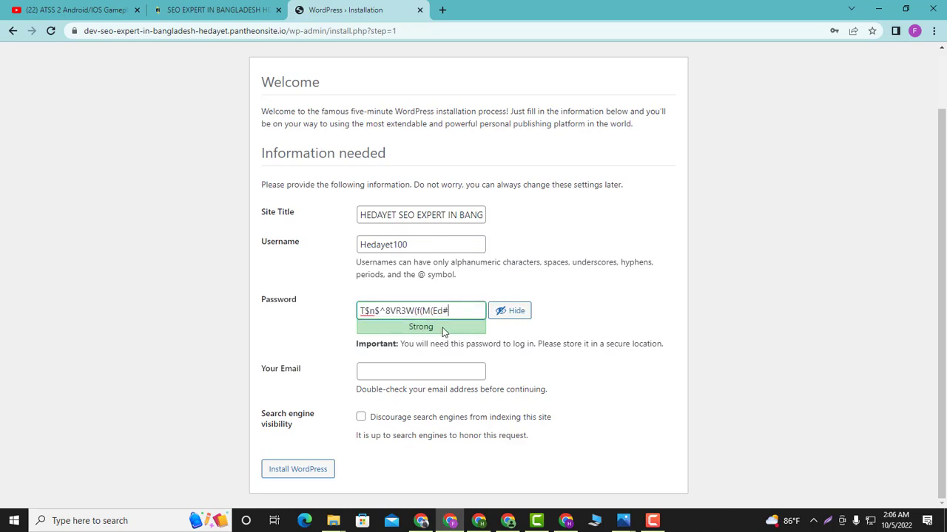
left_click(393, 370)
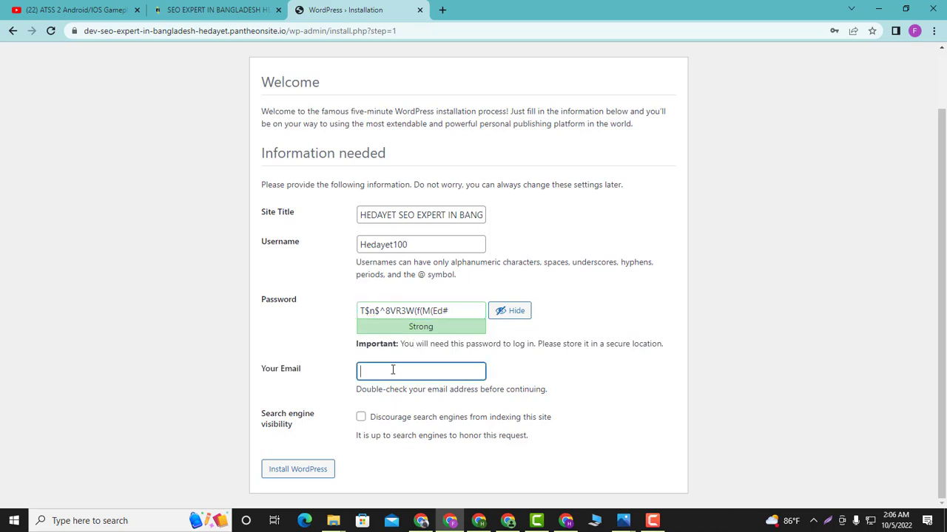
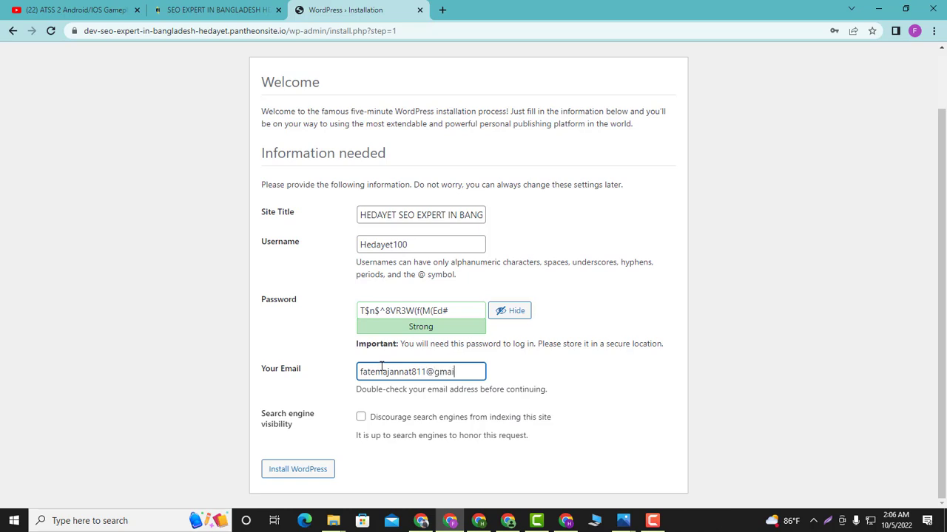
left_click(360, 417)
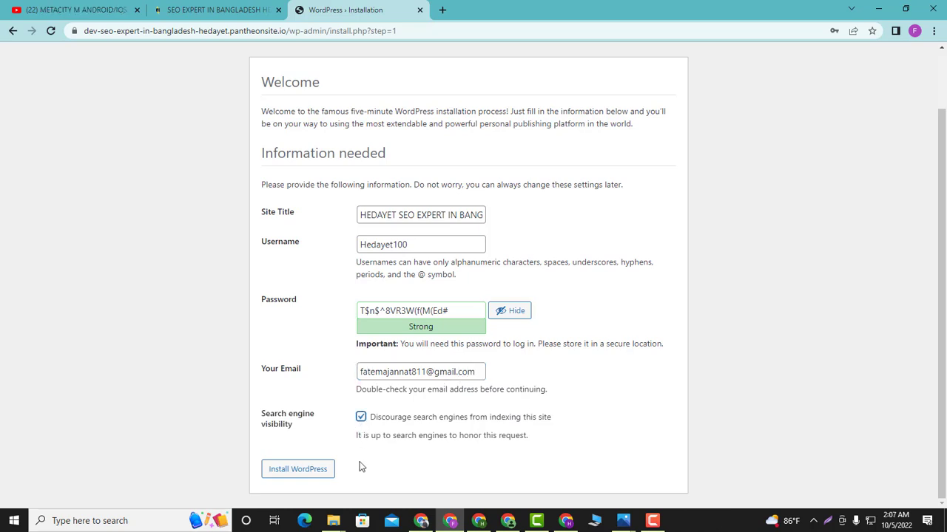
left_click(292, 470)
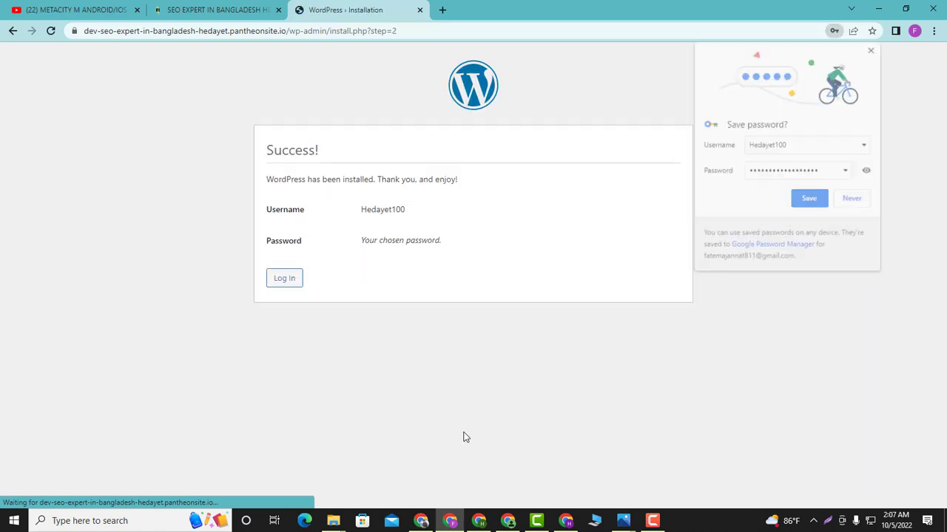
Step: Save the admin login in Chrome and log in to the WordPress Dashboard
left_click(808, 202)
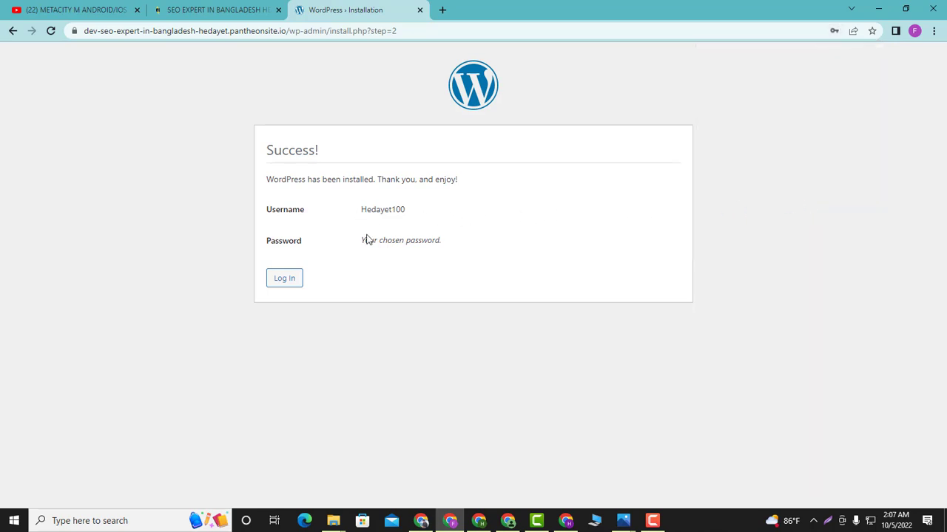
left_click(287, 279)
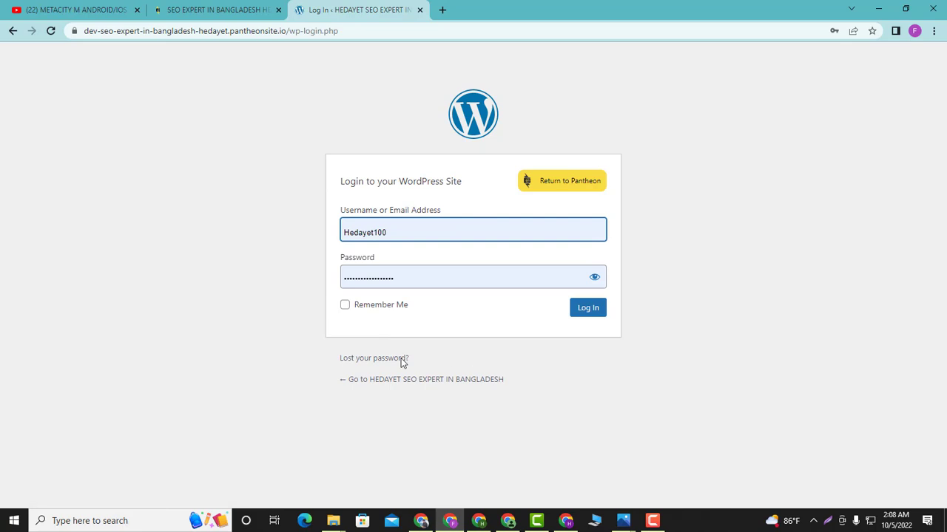
left_click(587, 309)
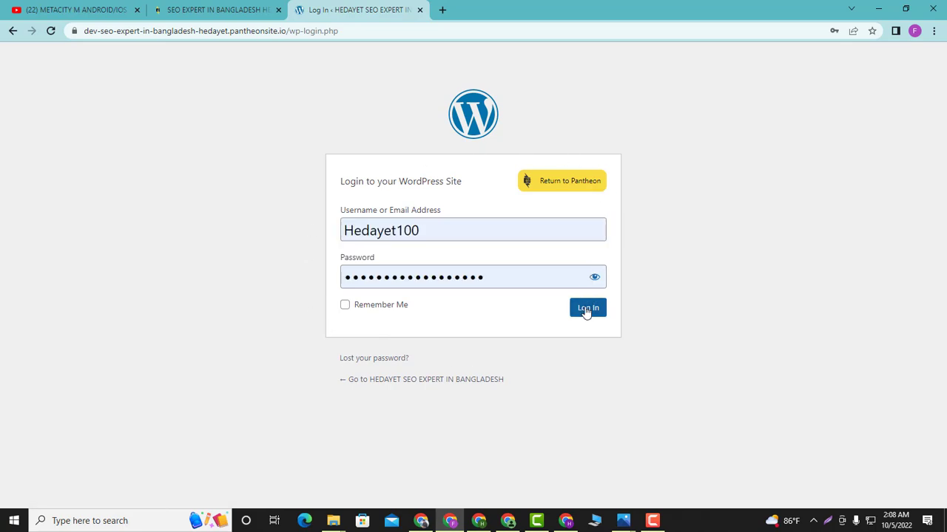
left_click(586, 309)
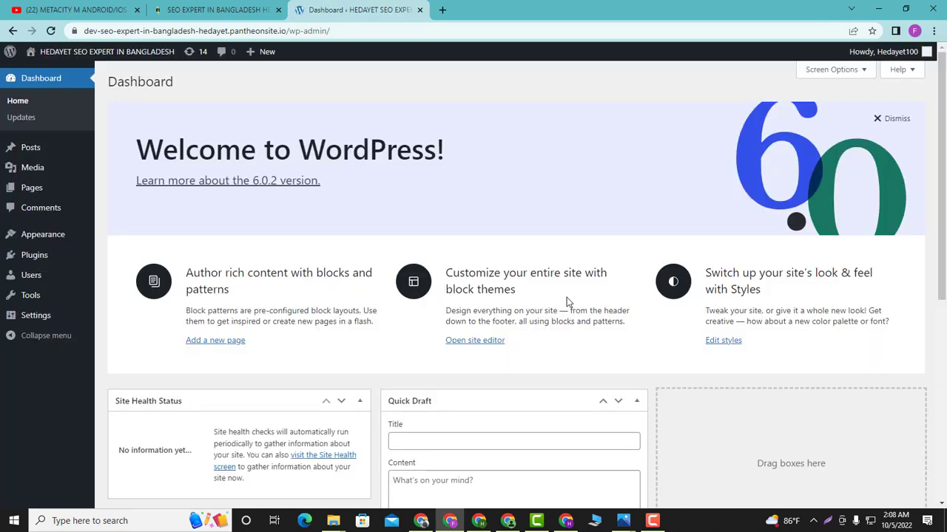
scroll(386, 337, "down", 3)
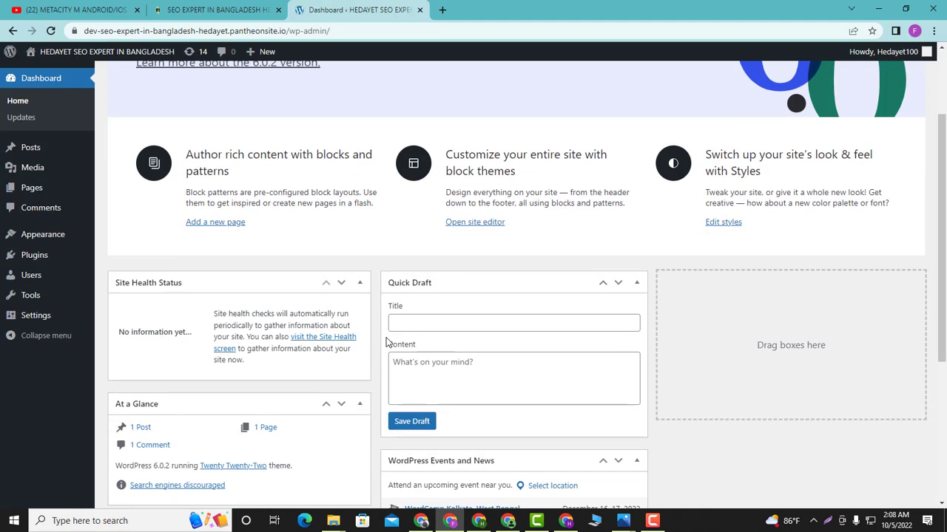
scroll(381, 337, "up", 3)
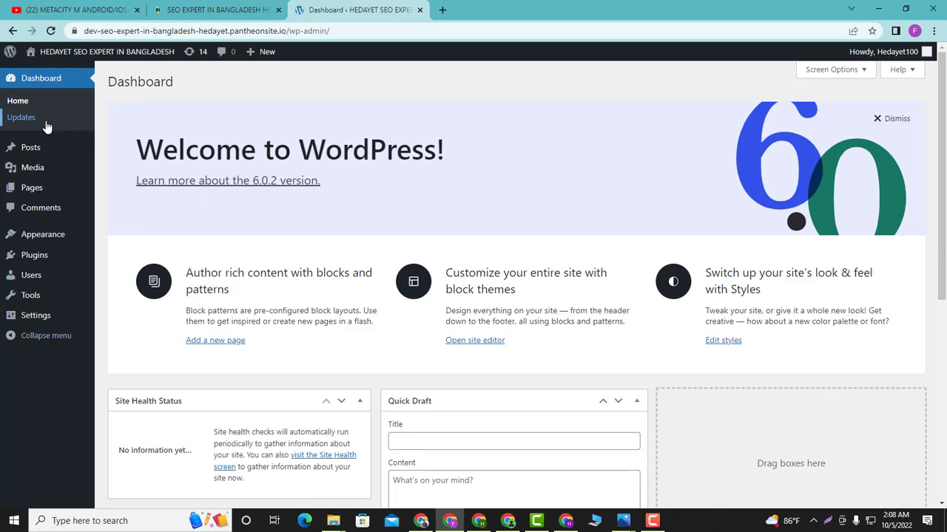
scroll(351, 406, "down", 5)
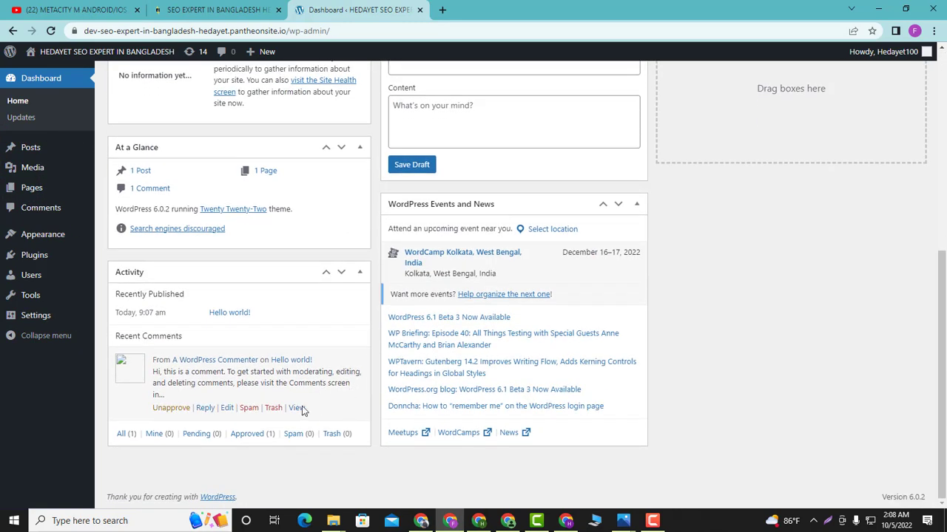
scroll(313, 410, "up", 5)
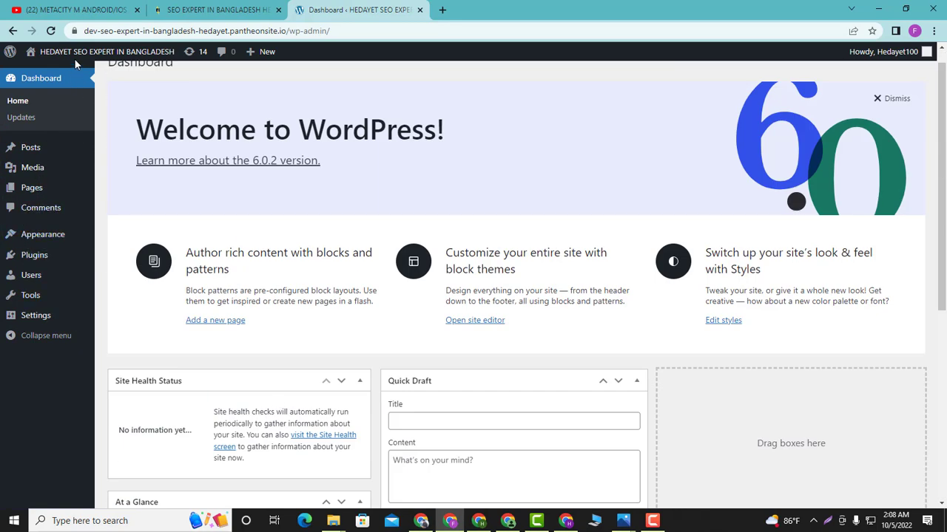
mouse_move(90, 59)
left_click(50, 75)
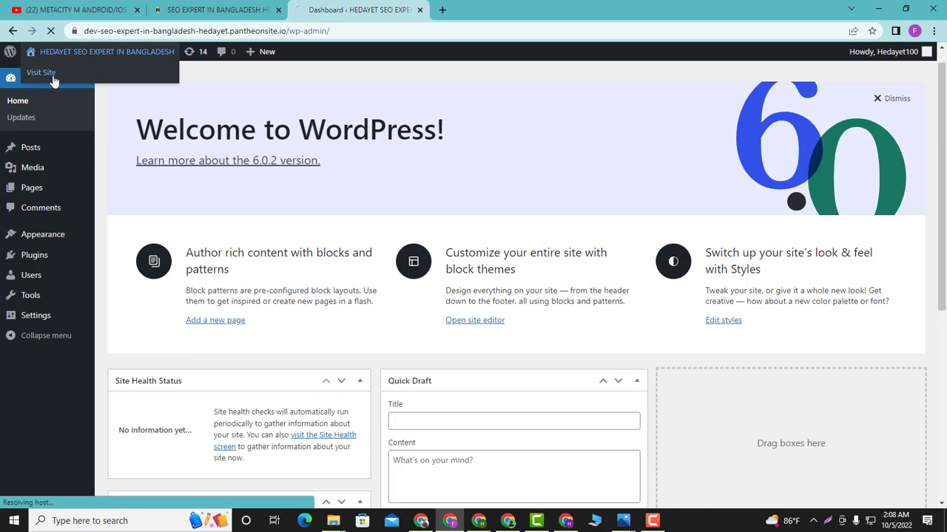
scroll(421, 395, "down", 4)
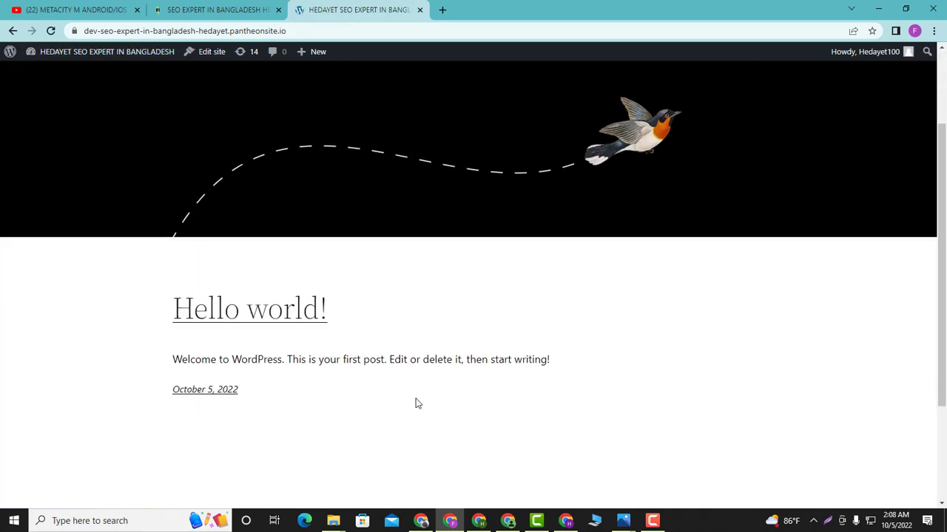
scroll(414, 430, "up", 4)
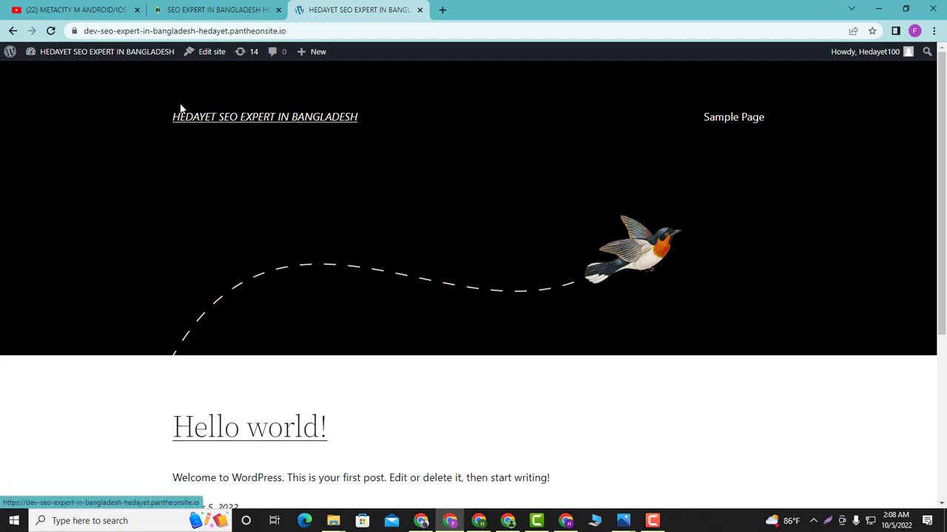
left_click_drag(180, 110, 173, 116)
scroll(244, 251, "down", 4)
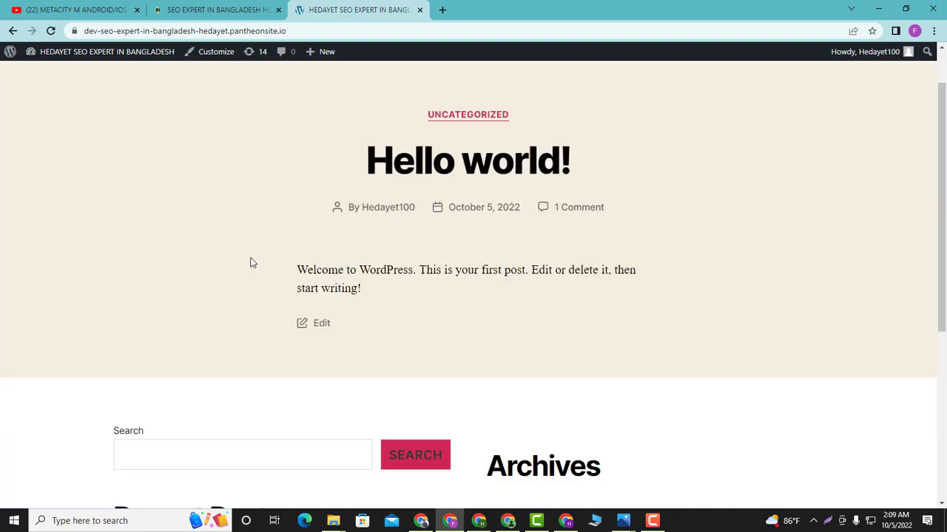
scroll(199, 233, "up", 3)
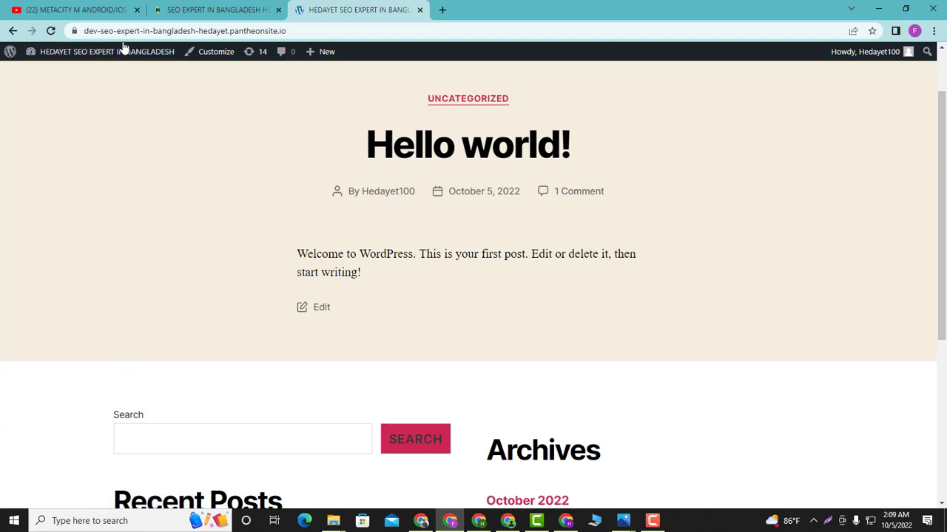
mouse_move(111, 53)
left_click(57, 72)
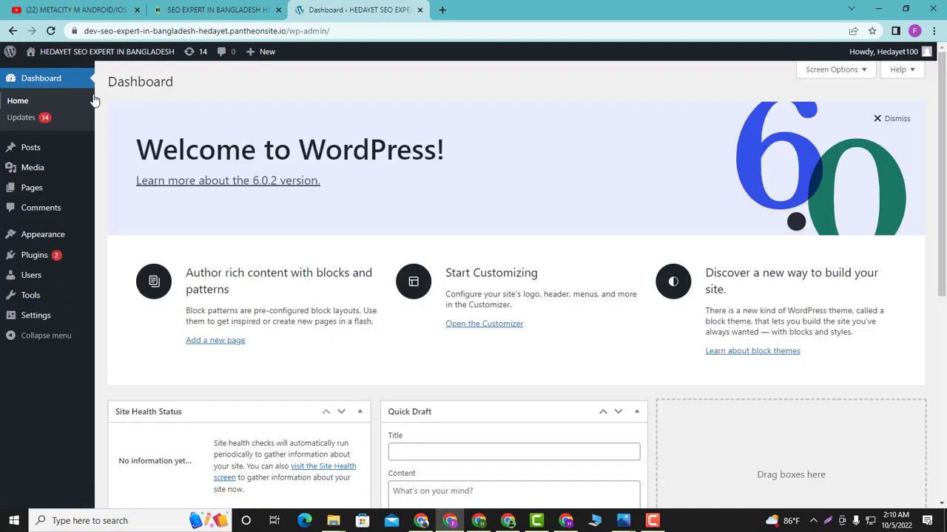
Step: Capture the dashboard, mark Posts, Comments and Plugins in red, then dismiss the capture
mouse_move(91, 53)
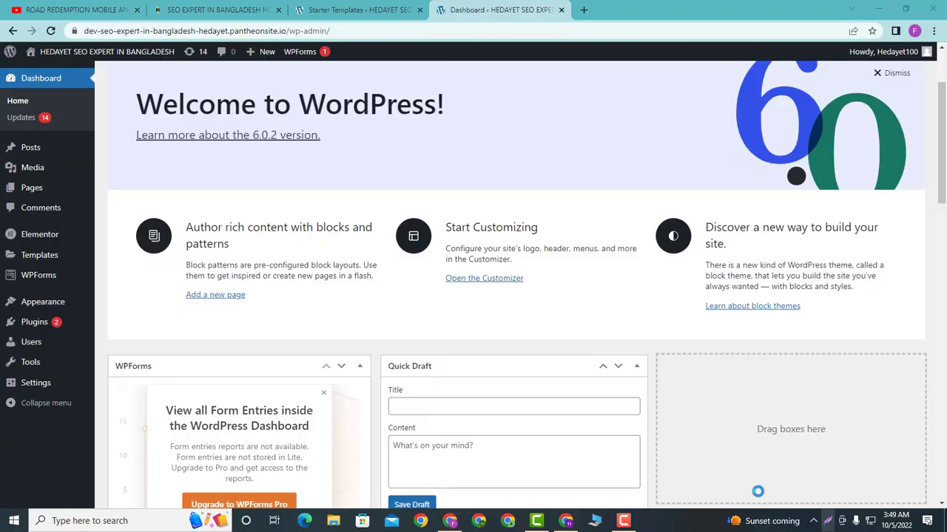
left_click(827, 521)
left_click_drag(1, 48, 389, 452)
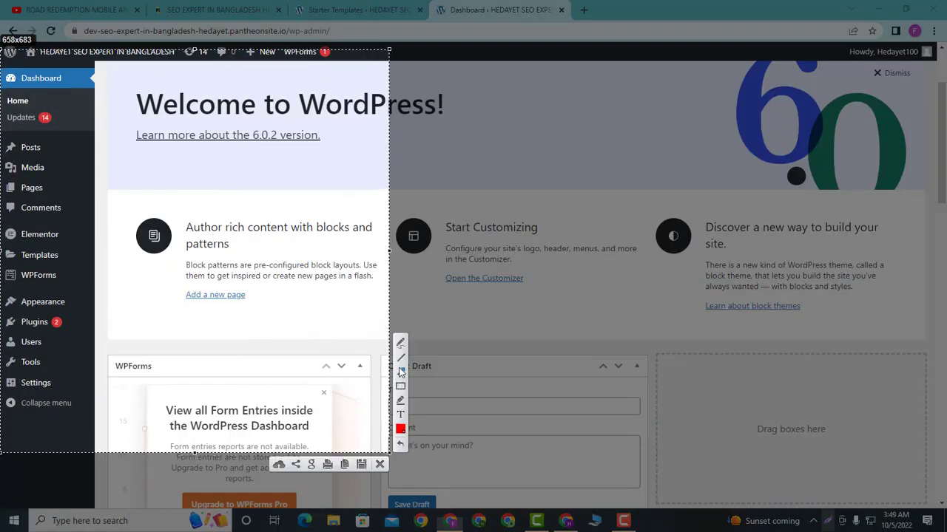
left_click(400, 344)
mouse_move(44, 159)
left_mouse_down()
mouse_move(76, 145)
mouse_move(49, 191)
mouse_move(99, 179)
left_mouse_up()
left_click_drag(62, 213, 127, 210)
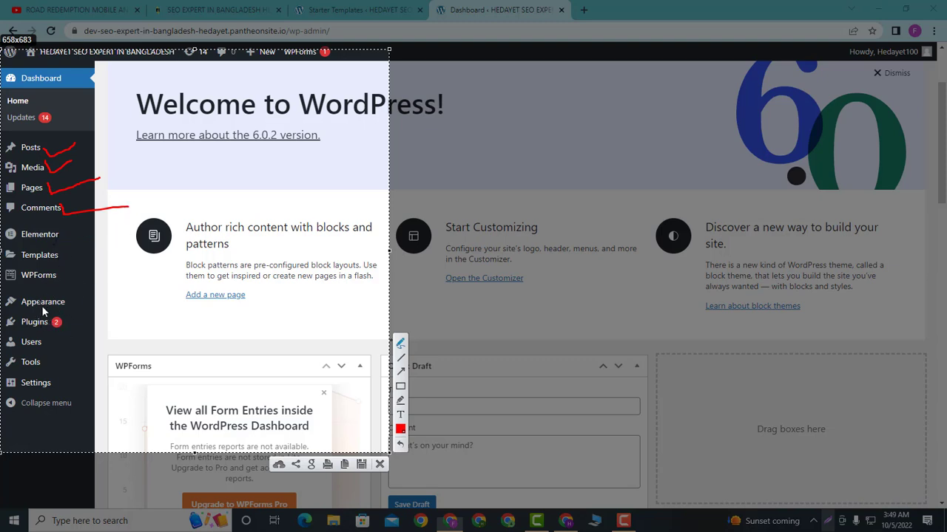
mouse_move(21, 325)
left_mouse_down()
mouse_move(32, 337)
mouse_move(20, 318)
left_mouse_up()
left_click(377, 464)
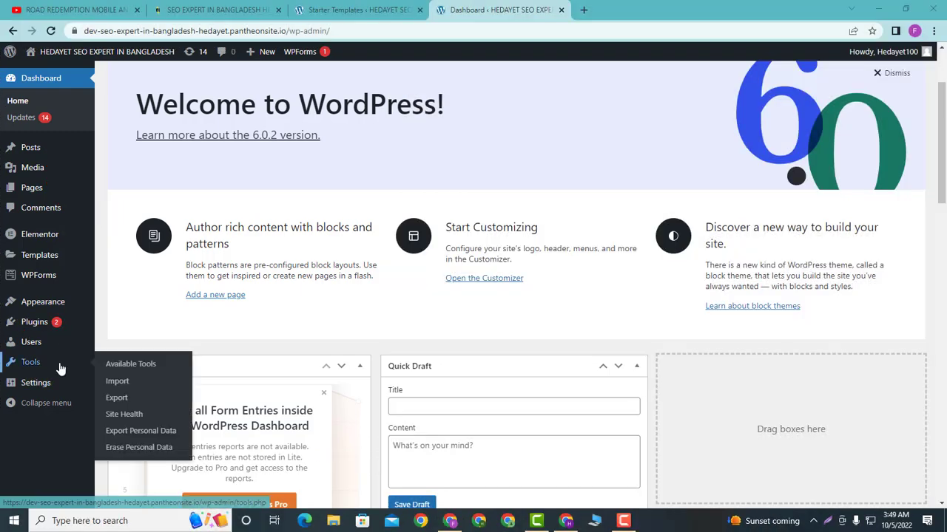
mouse_move(45, 327)
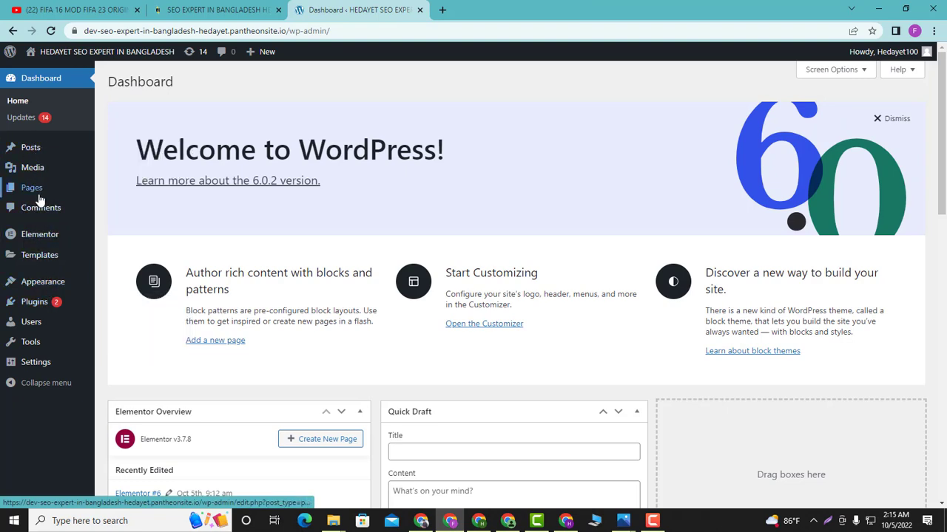
Step: Search the plugin directory for Astra's Starter Templates, then install and activate it
mouse_move(50, 304)
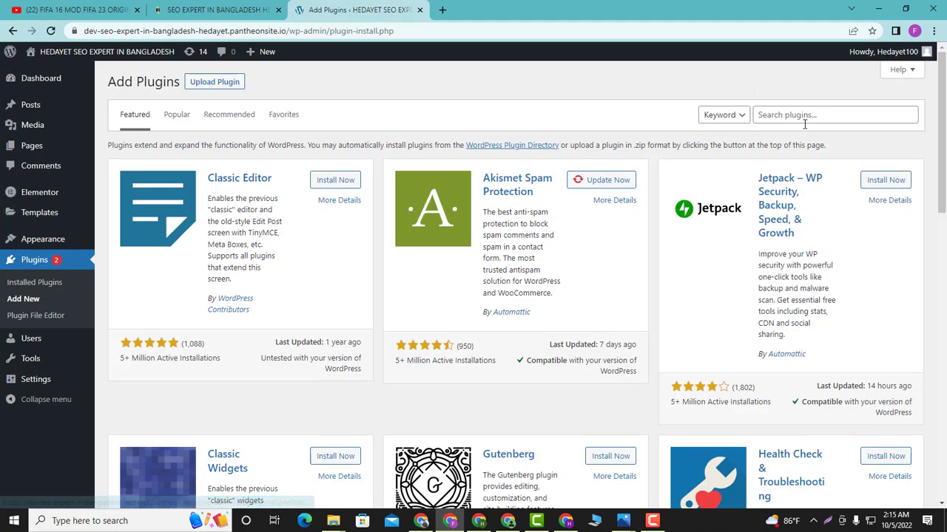
left_click(802, 116)
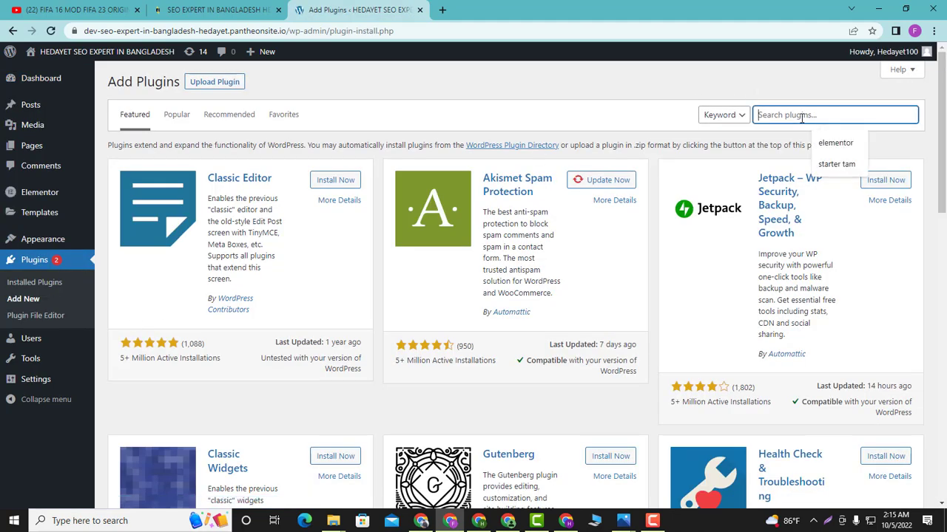
type("astra")
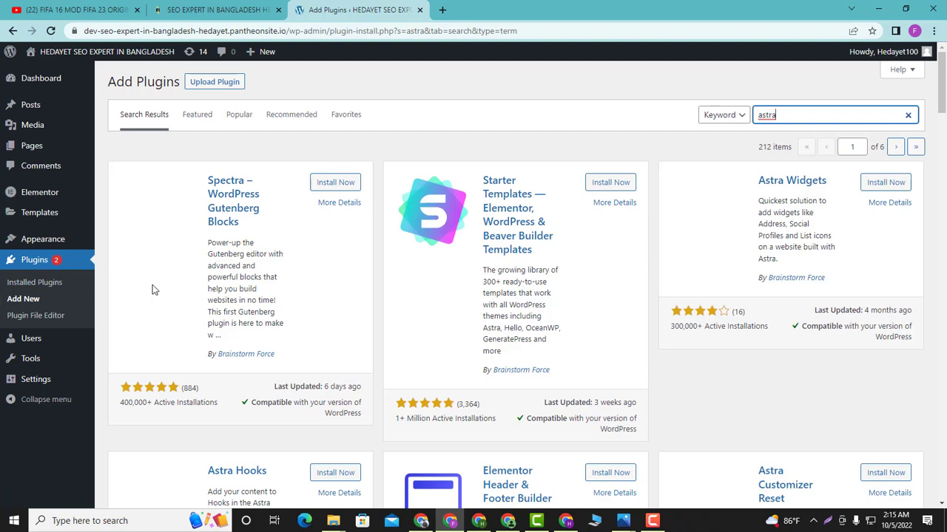
left_click(603, 184)
left_click(603, 184)
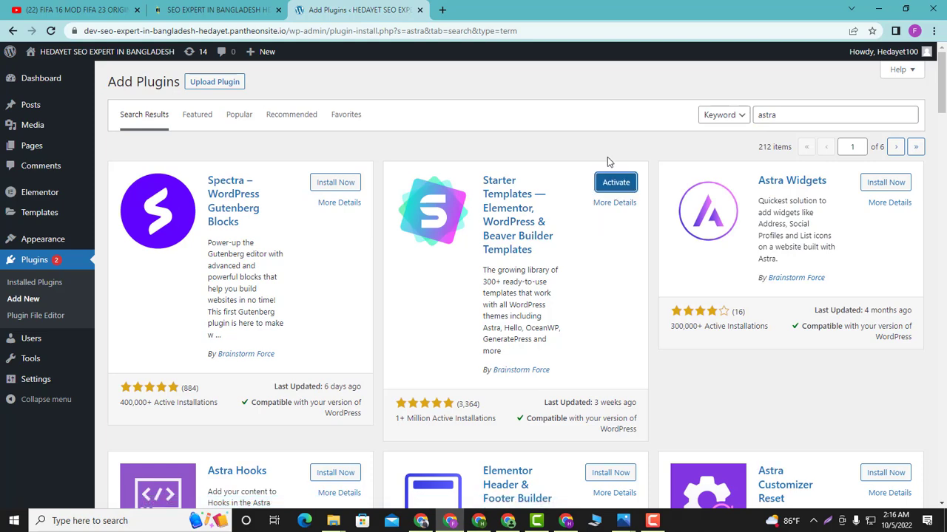
left_click(607, 184)
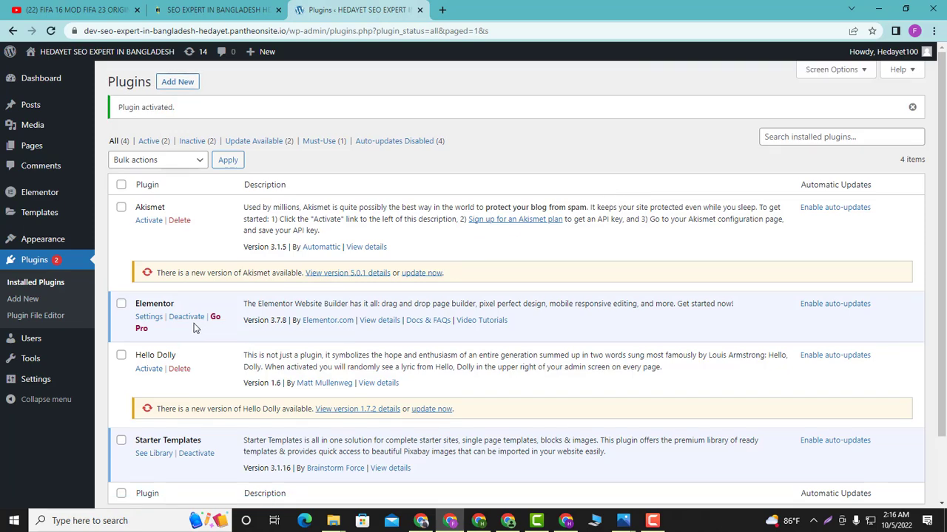
Step: Capture the Starter Templates plugin row and mark its library link in red
scroll(194, 323, "down", 2)
key("super+shift+s")
left_click_drag(87, 312, 352, 498)
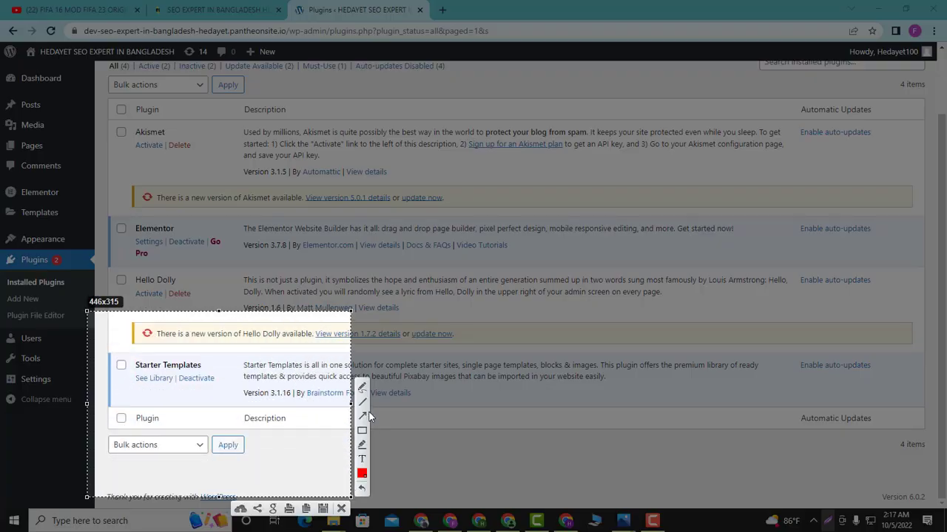
mouse_move(132, 369)
left_mouse_down()
mouse_move(176, 394)
mouse_move(289, 389)
left_mouse_up()
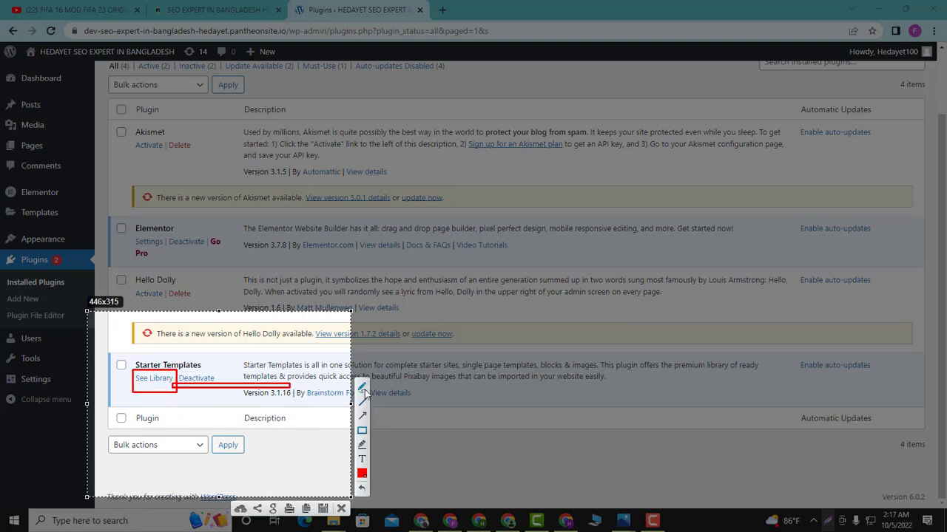
left_click_drag(162, 392, 246, 381)
Step: Discard the annotated screen capture and open the Starter Templates library
left_click(341, 509)
left_click(153, 385)
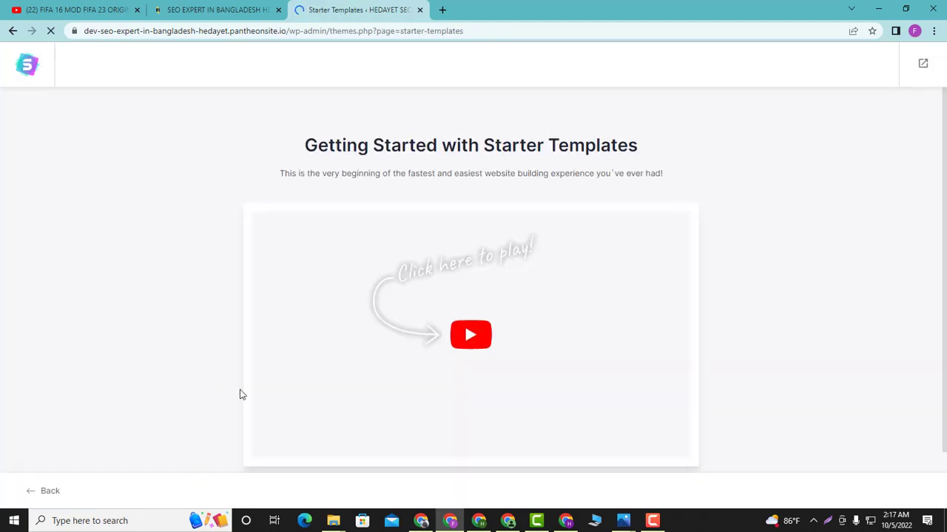
scroll(283, 338, "down", 2)
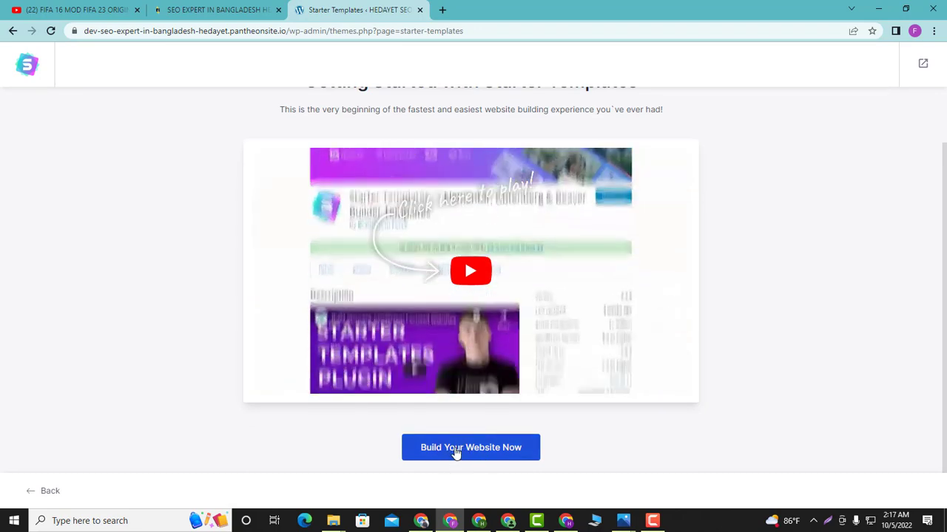
Step: Start building the website and choose Elementor as the page builder
left_click(444, 449)
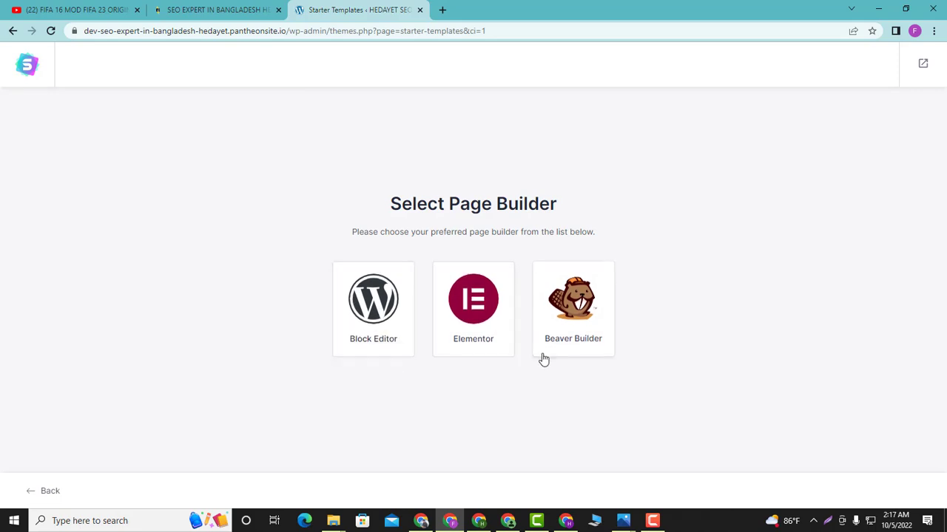
left_click(477, 317)
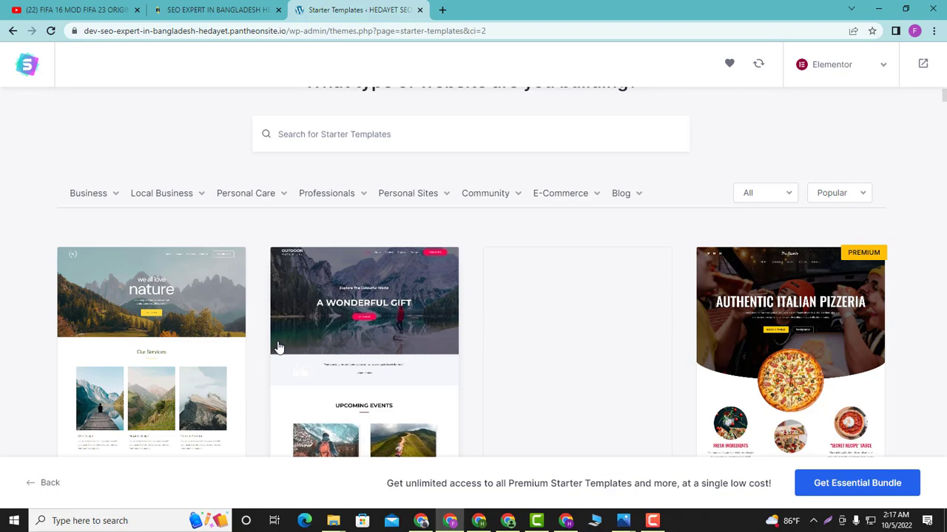
scroll(279, 347, "down", 3)
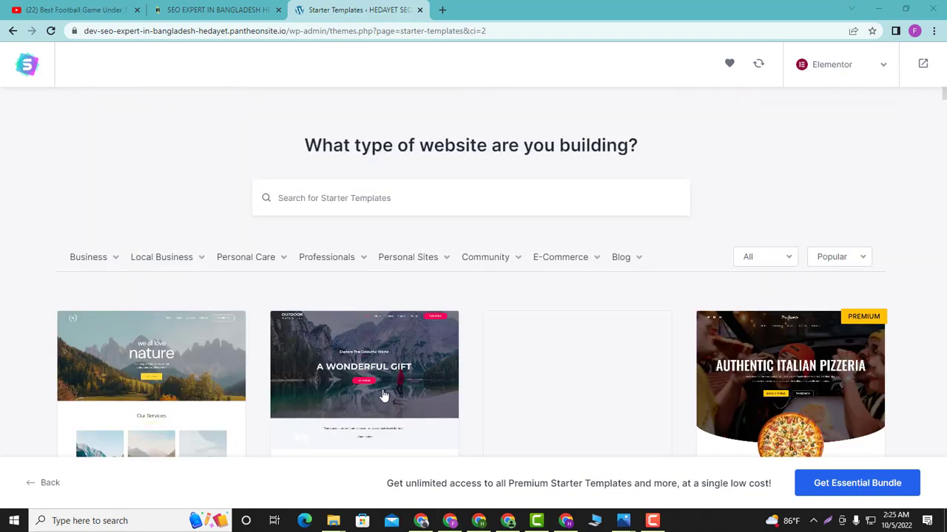
scroll(384, 395, "down", 3)
scroll(382, 410, "up", 3)
Step: Search the starter templates for 'seo' and pick the Digital Agency template
left_click(389, 209)
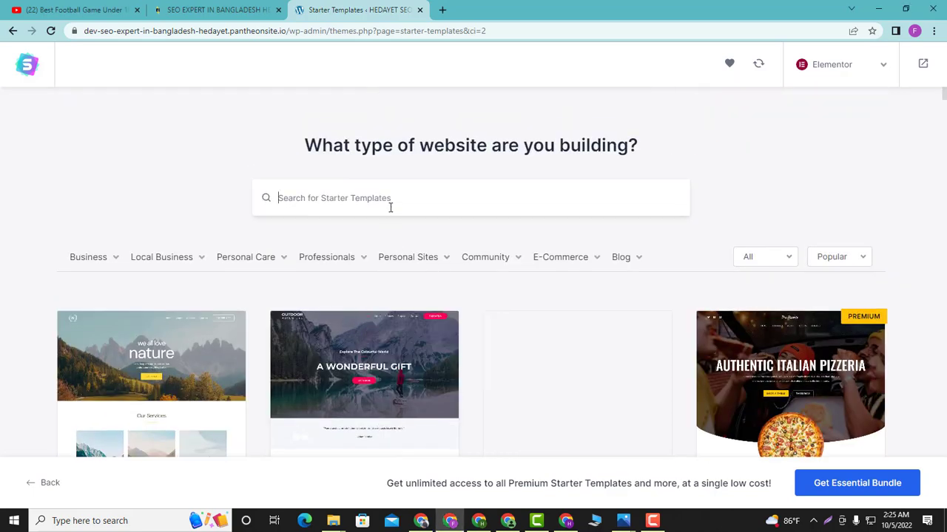
type("seo")
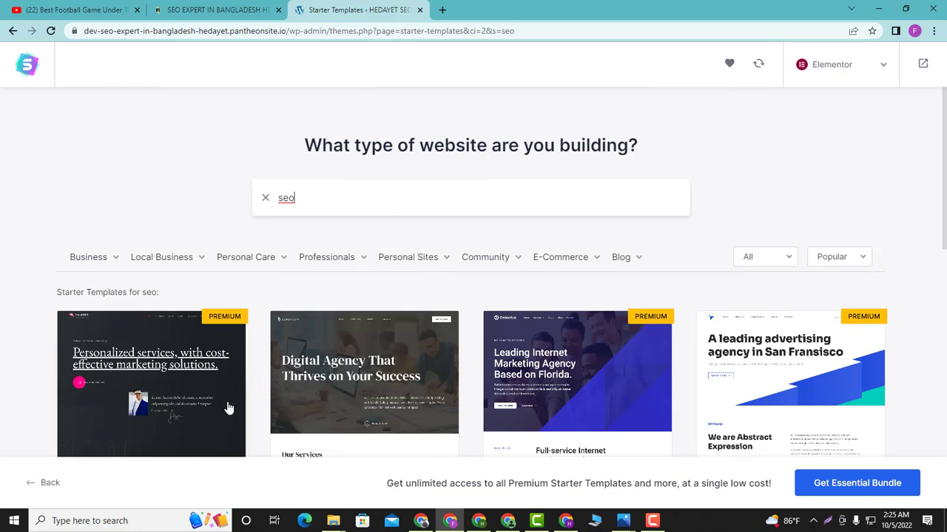
scroll(228, 406, "down", 2)
scroll(503, 244, "down", 1)
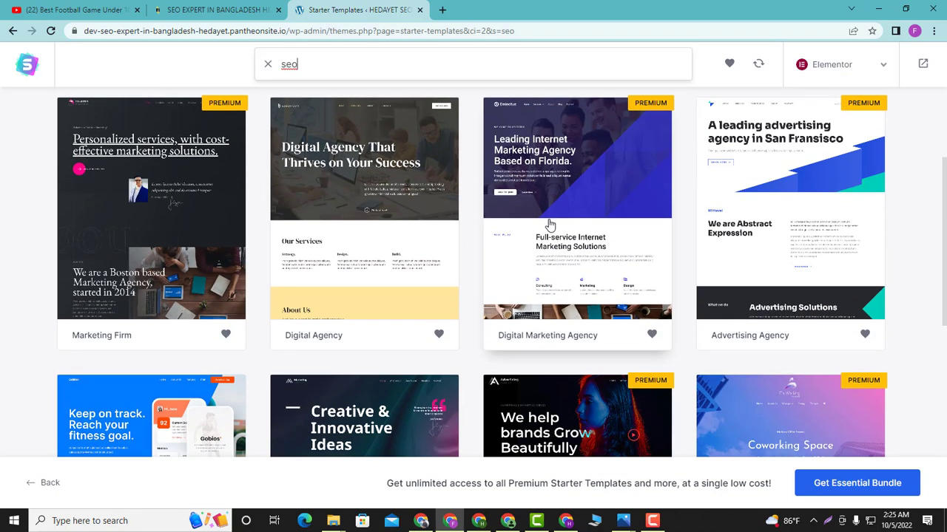
scroll(347, 245, "up", 1)
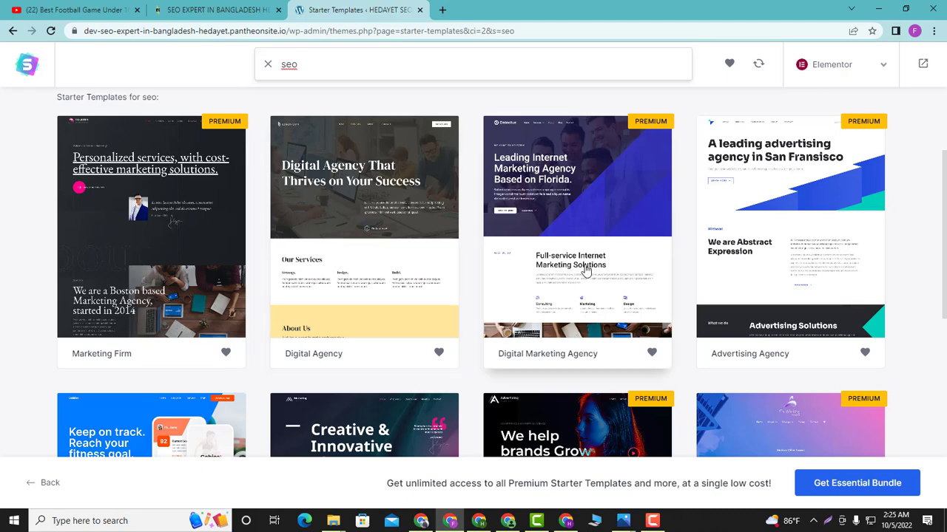
scroll(781, 342, "down", 6)
scroll(778, 342, "down", 1)
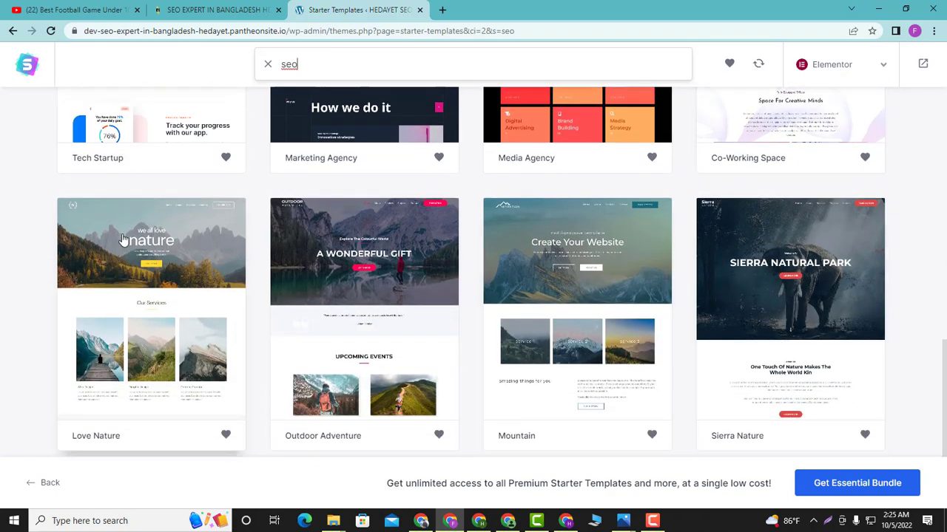
scroll(123, 238, "up", 4)
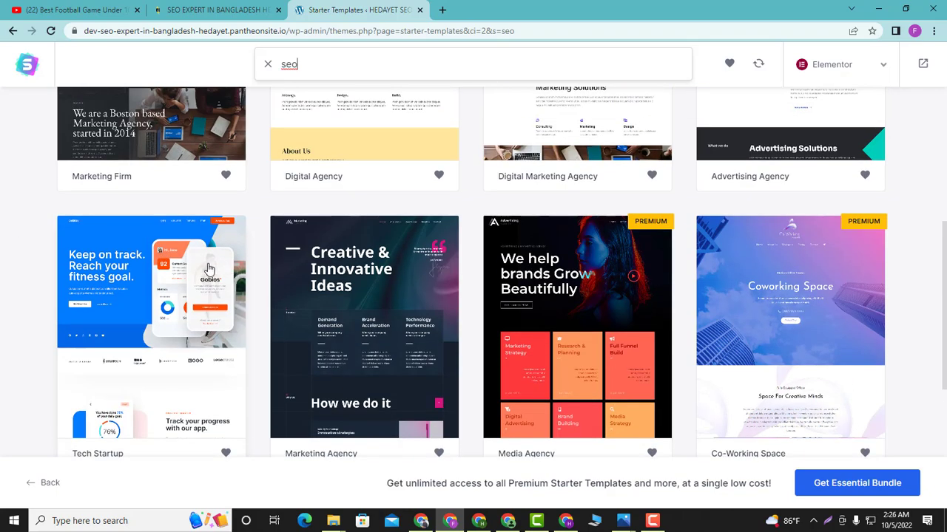
scroll(270, 279, "up", 4)
scroll(359, 387, "down", 1)
left_click(357, 385)
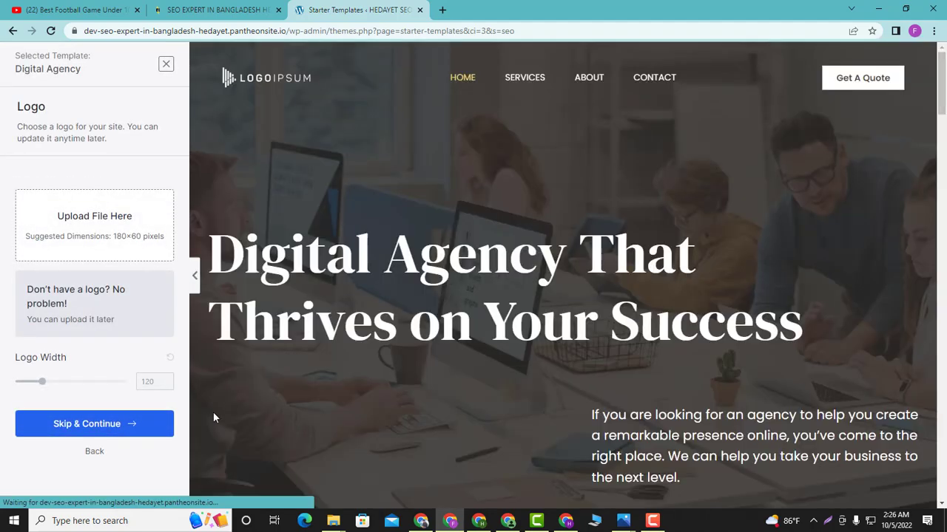
Step: Skip the logo upload and keep the default colours and fonts
left_click(102, 425)
scroll(111, 429, "down", 2)
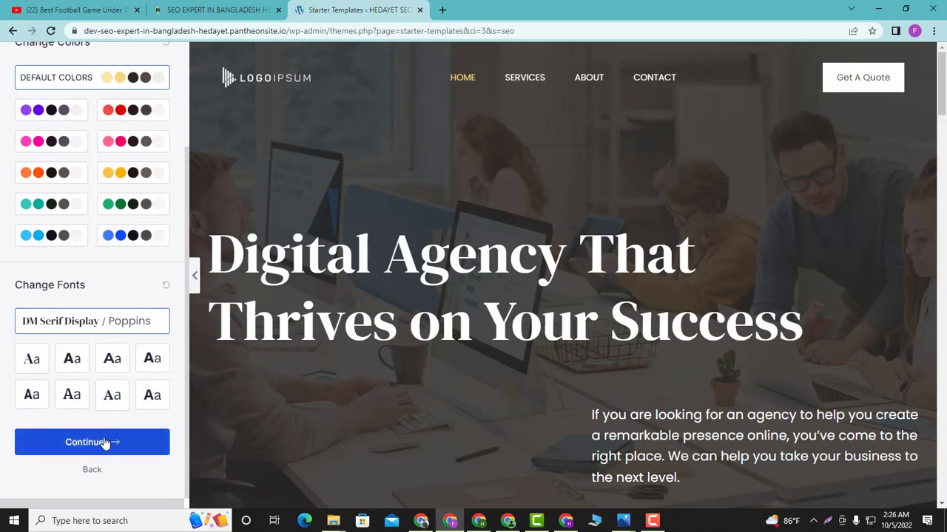
left_click(105, 443)
Step: Enter the user's first name and work email address in the final form
left_click(398, 237)
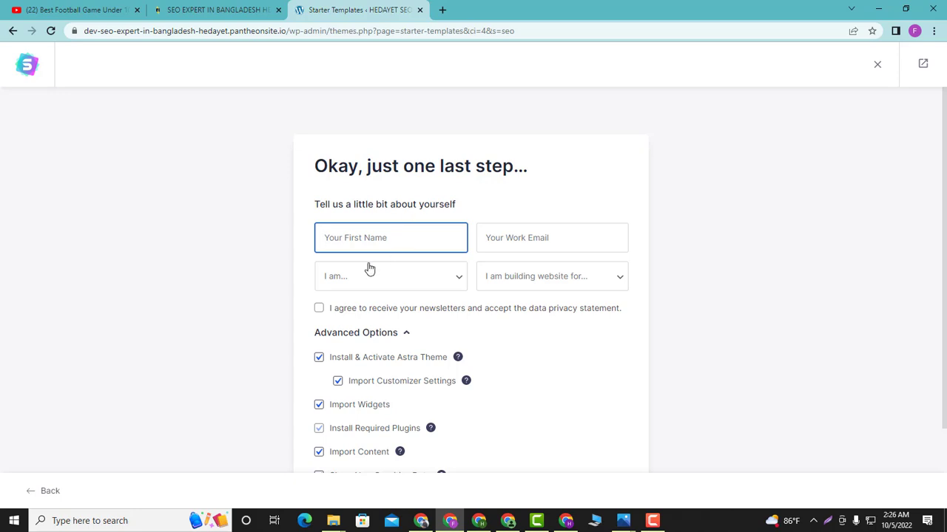
type("HEDAYET")
left_click(502, 235)
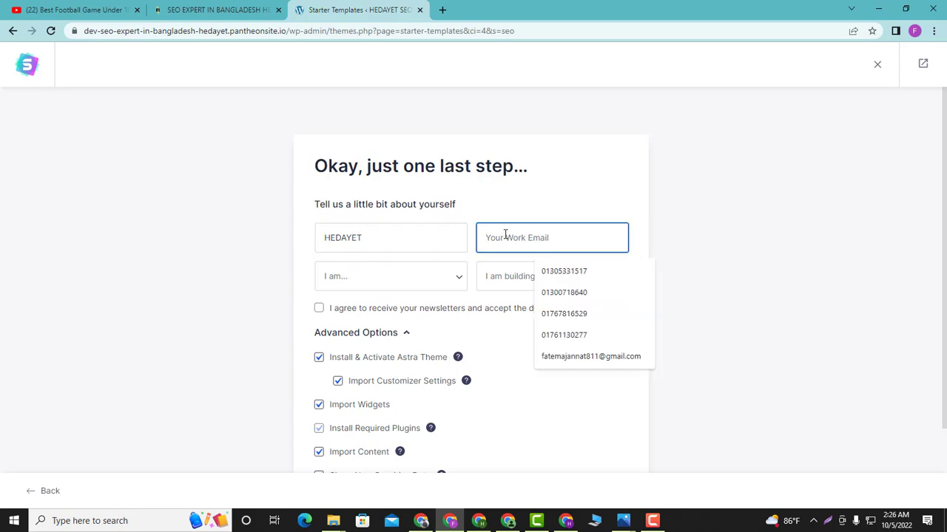
type("f")
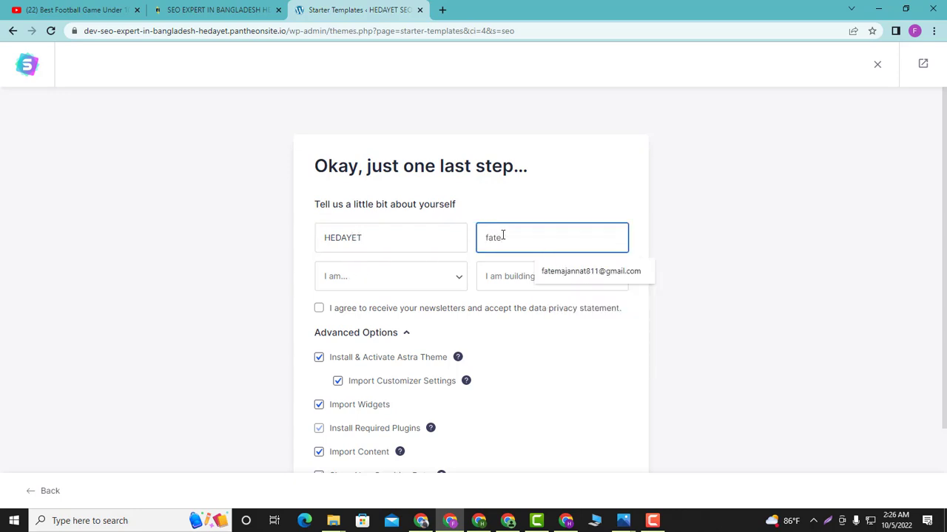
type("ate")
left_click(551, 272)
Step: Choose Expert and Myself/My Company, and tick the newsletter and privacy agreement
left_click(377, 274)
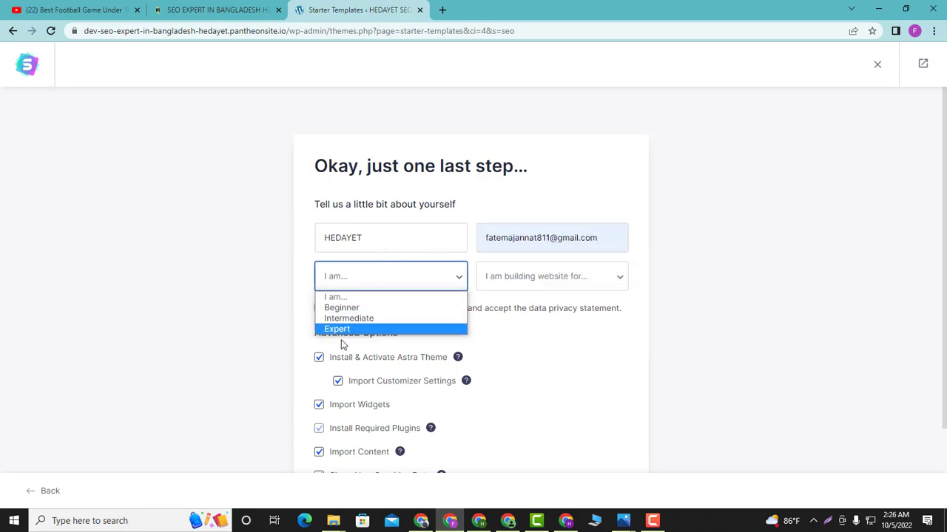
left_click(360, 329)
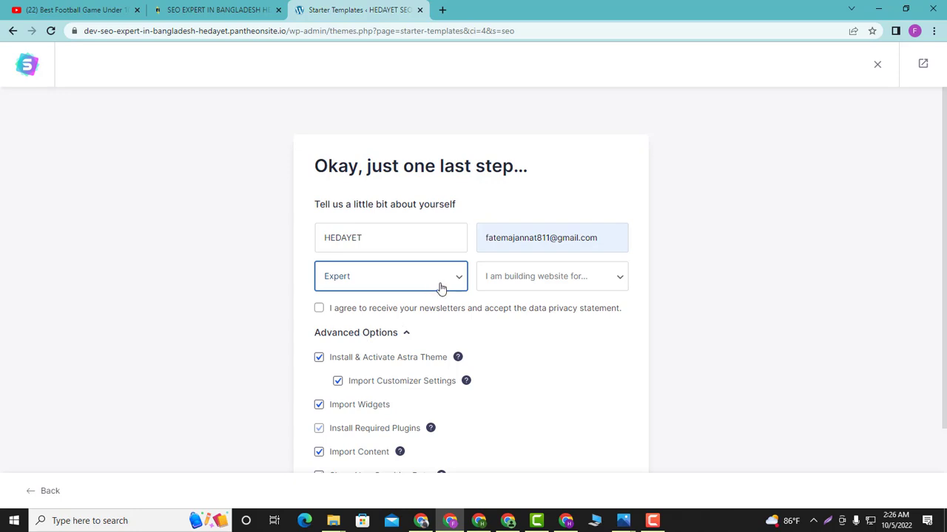
left_click(546, 287)
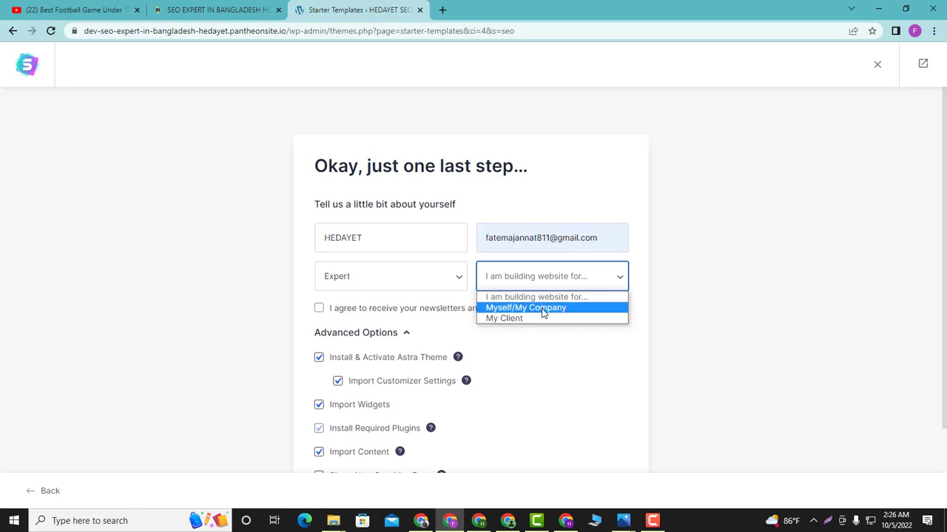
left_click(542, 308)
scroll(414, 381, "down", 2)
left_click(319, 211)
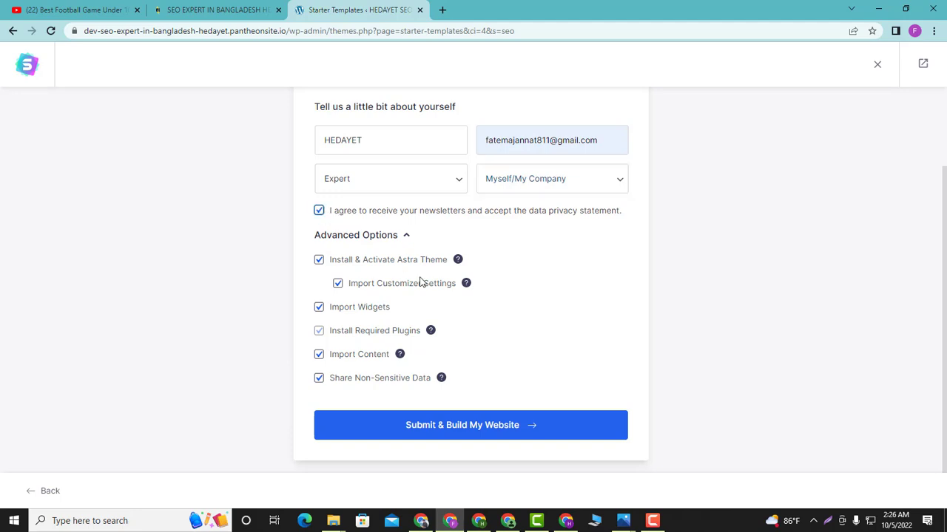
Step: Submit and build the Digital Agency site, then view the live website
left_click(483, 434)
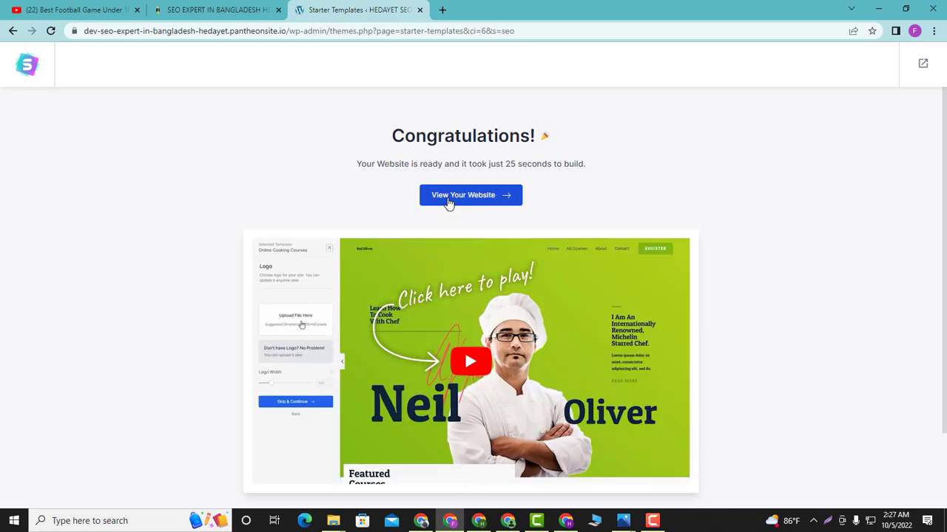
left_click(448, 201)
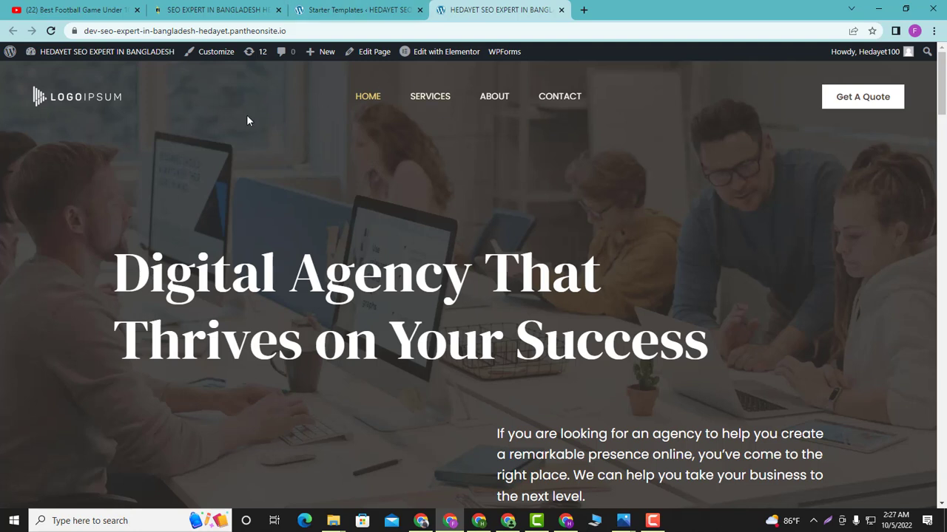
Step: Annotate a capture of the admin bar with a red box, then open the homepage in Elementor
scroll(384, 247, "down", 20)
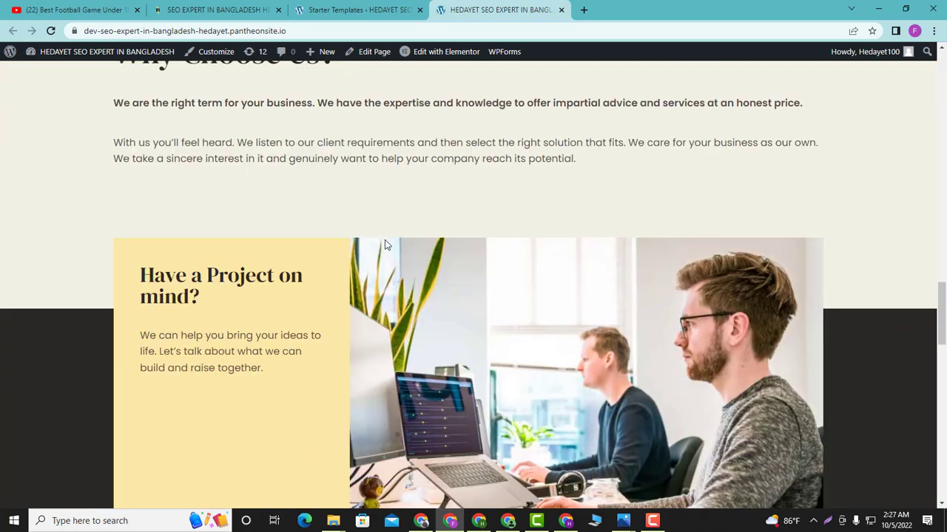
scroll(385, 240, "down", 5)
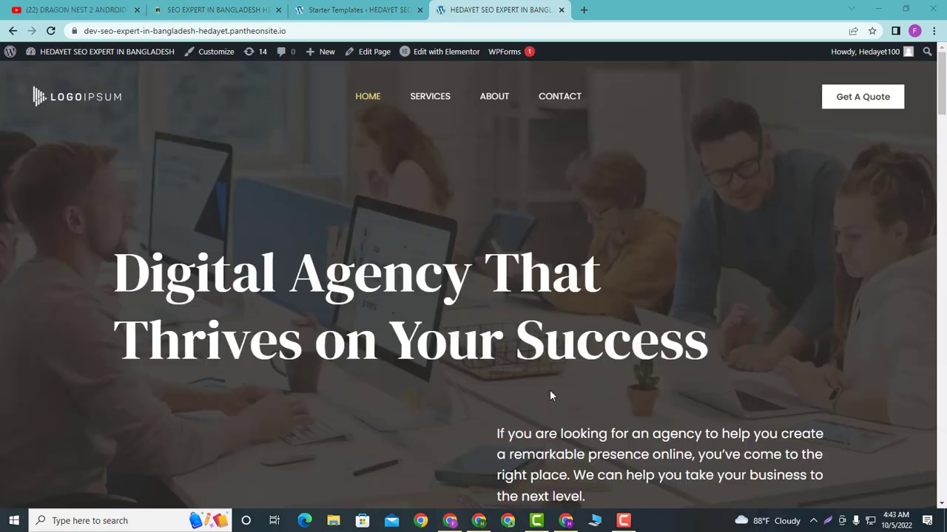
left_click(823, 523)
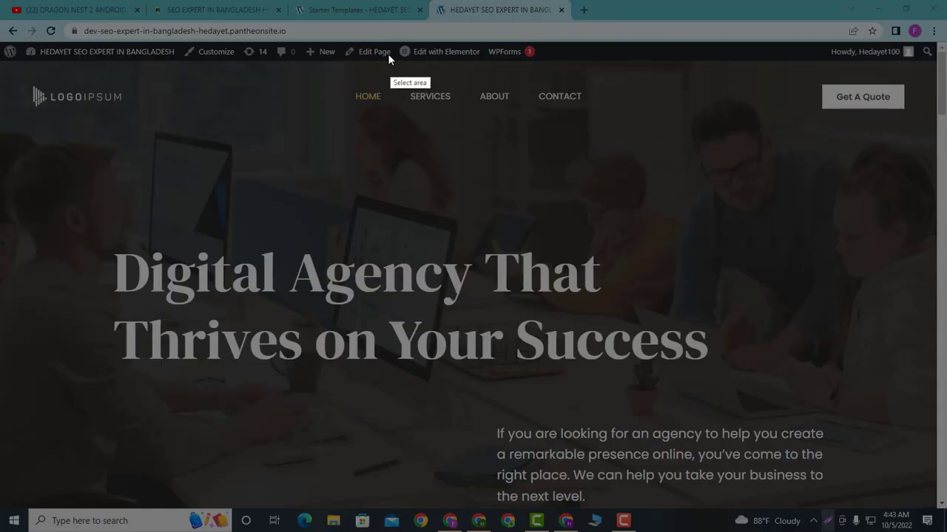
left_click_drag(381, 32, 560, 220)
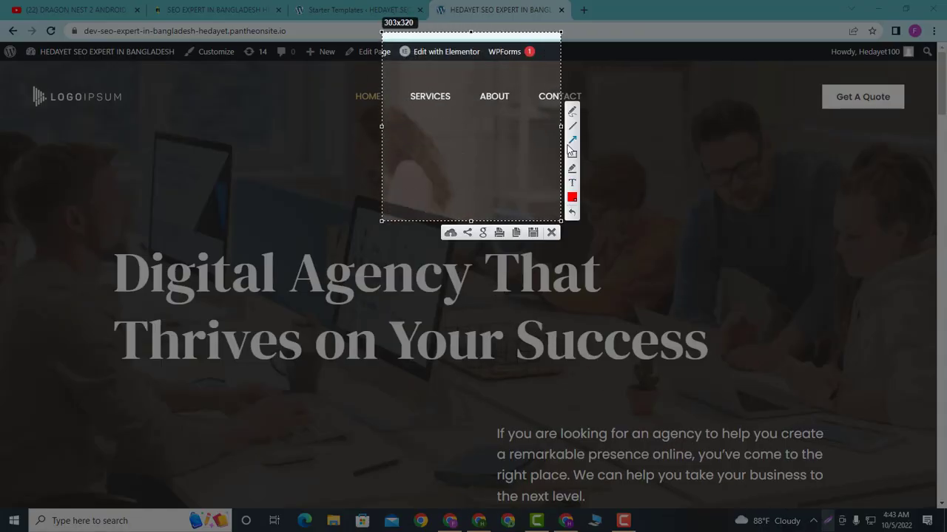
left_click_drag(403, 37, 481, 70)
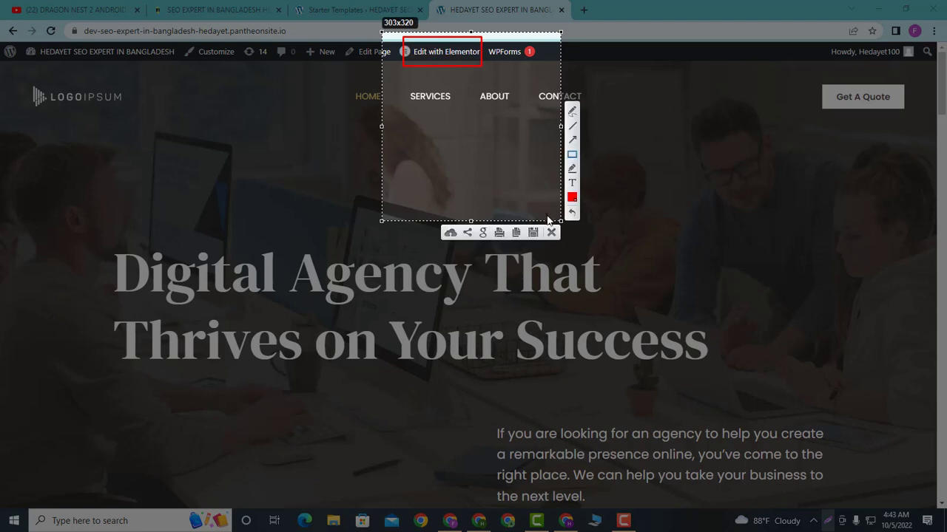
left_click(549, 233)
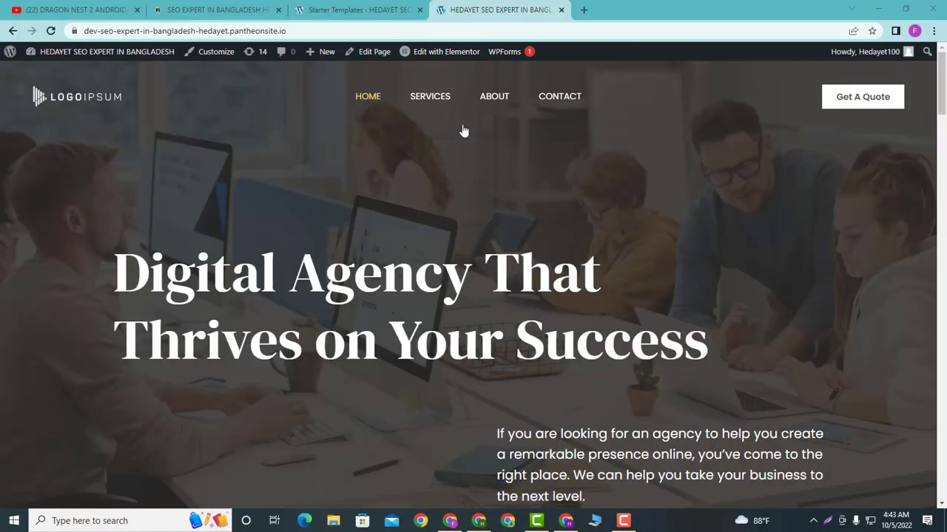
left_click(437, 53)
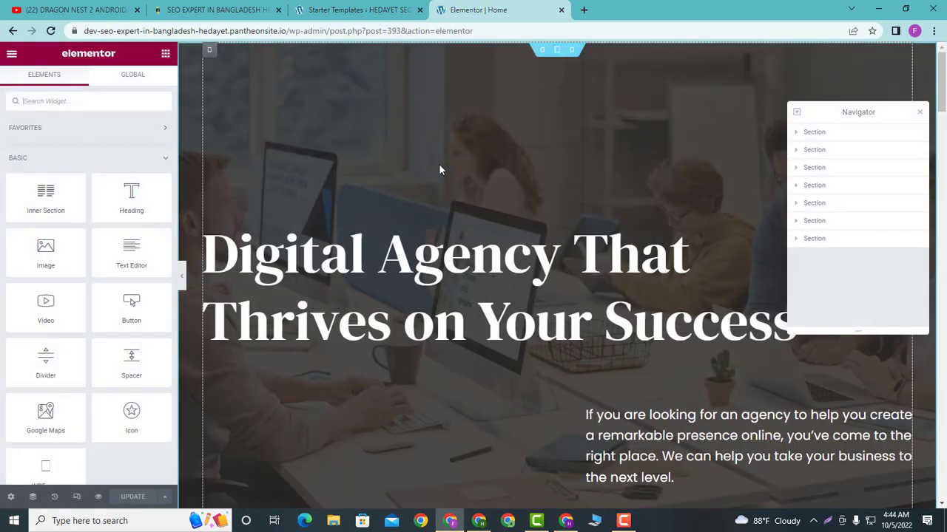
Step: Replace the hero heading text with 'BEST SEO EXPERT IN BANGLADESH...'
left_click(455, 291)
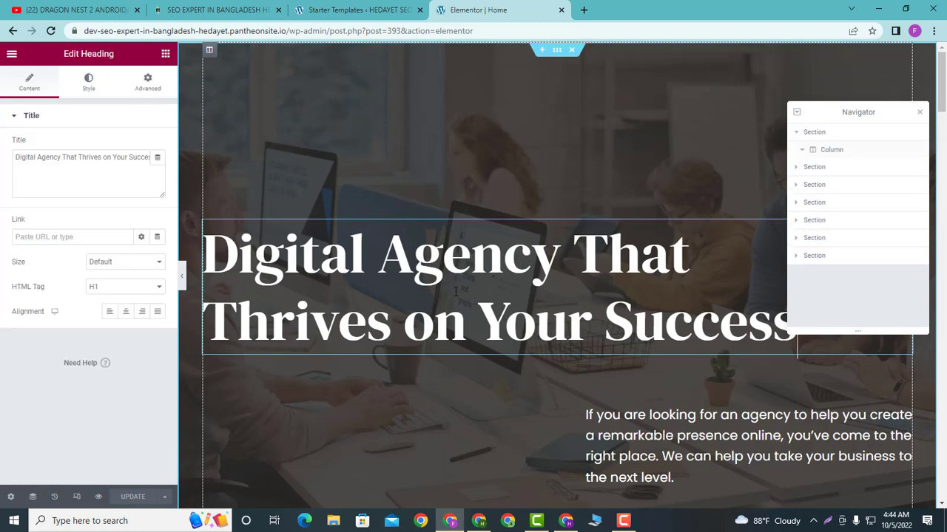
double_click(455, 291)
triple_click(455, 291)
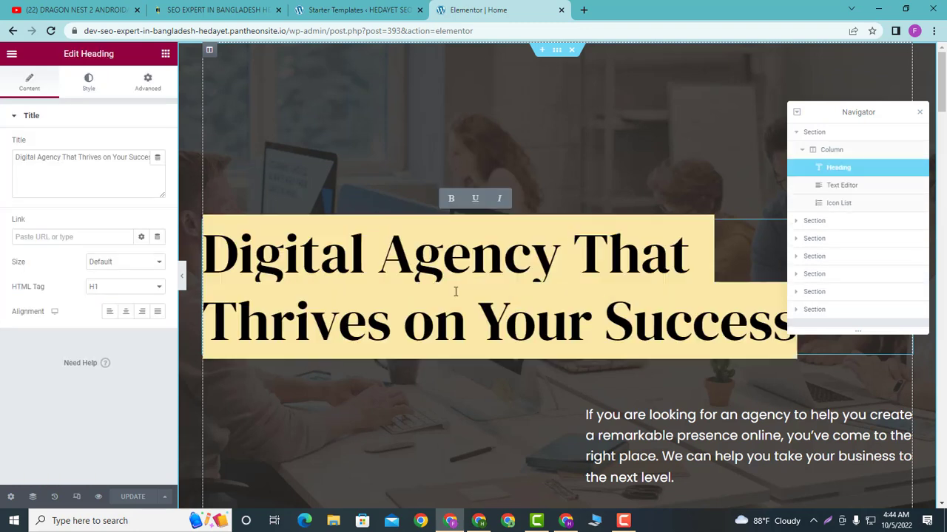
key("BackSpace")
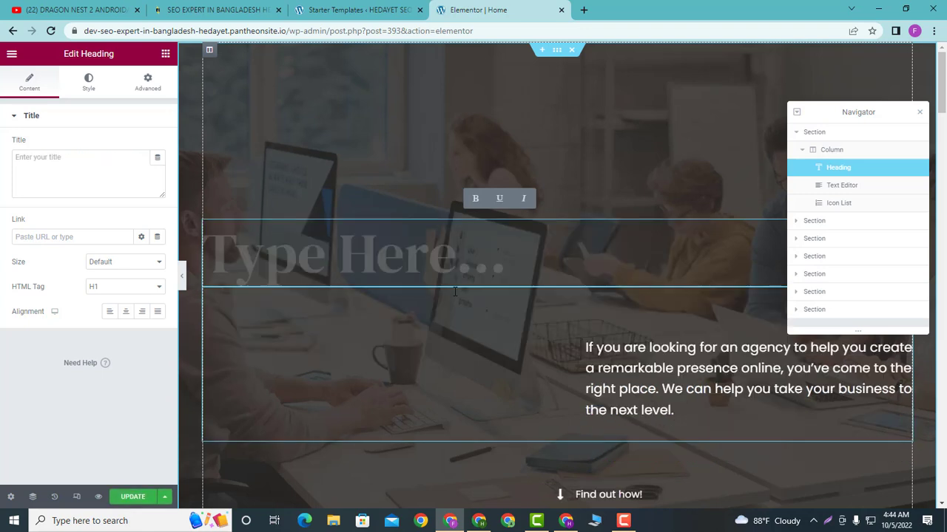
left_click(454, 249)
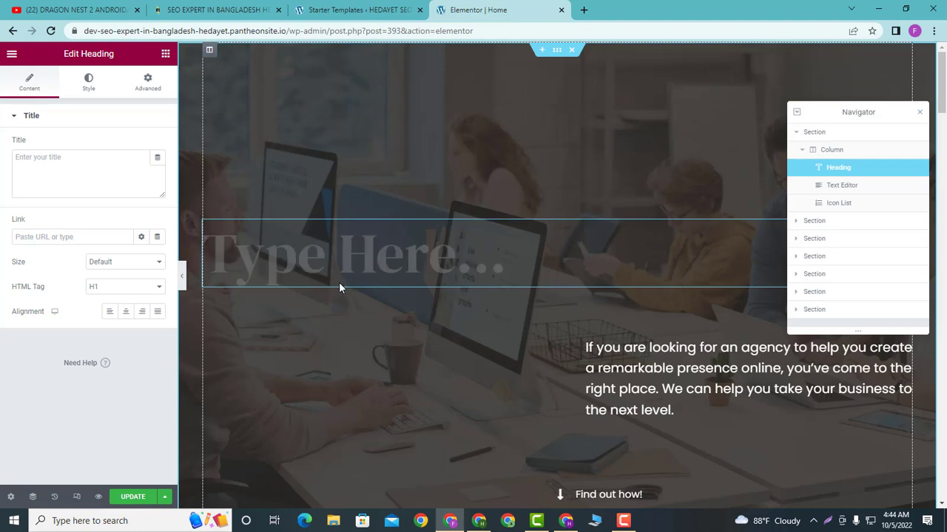
type("S")
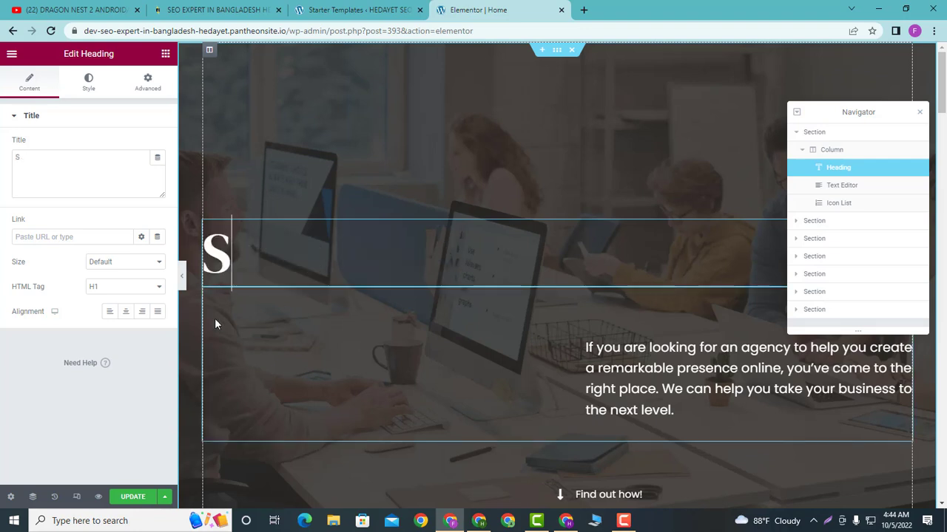
left_click(36, 161)
left_click(36, 160)
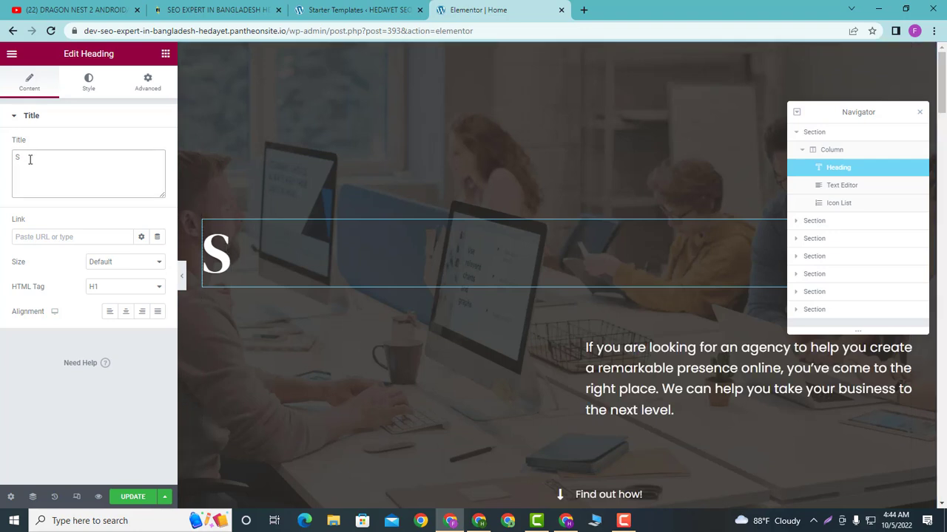
type("EO")
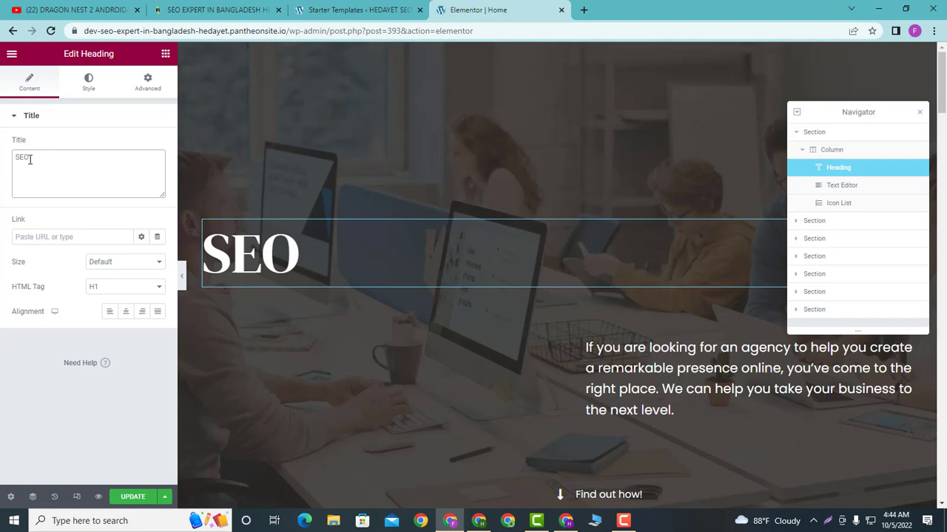
key("BackSpace")
key("BackSpace")
key("BackSpace")
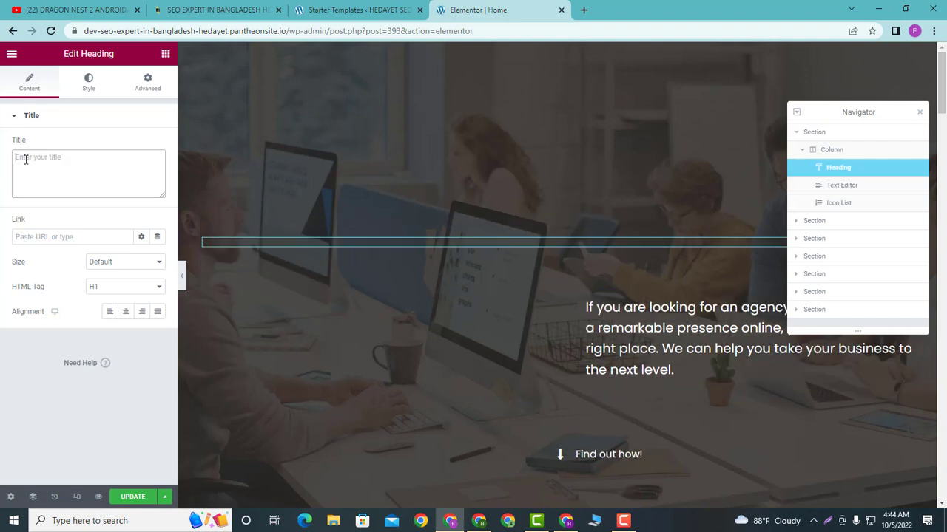
type("BES")
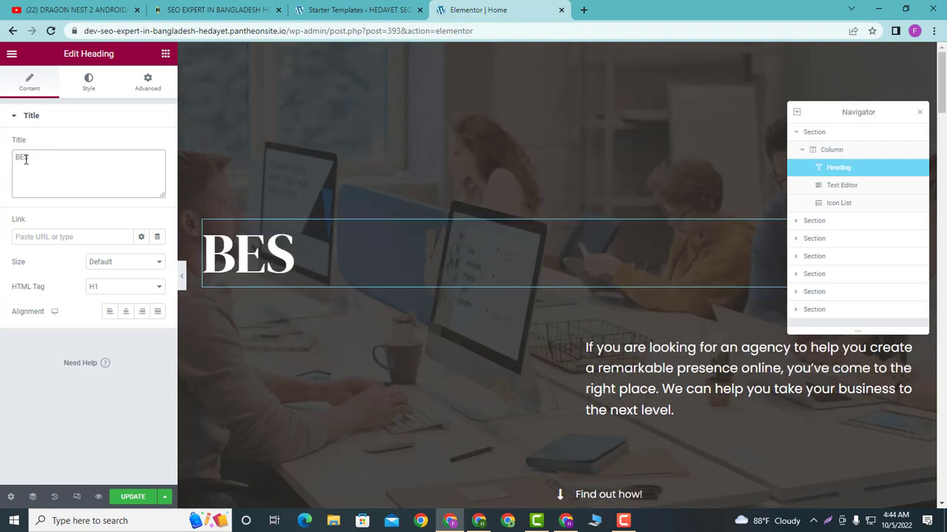
type("T SEO")
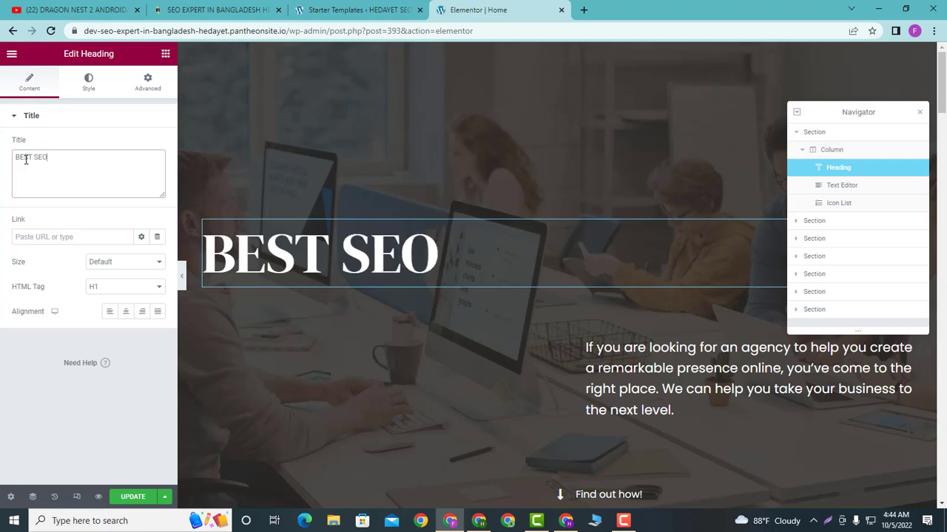
type(" EXP")
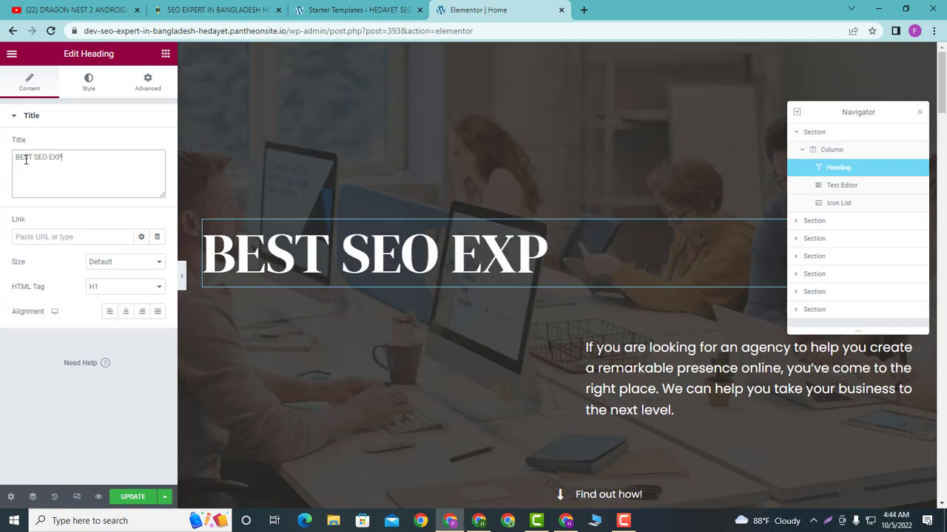
type("ERT ")
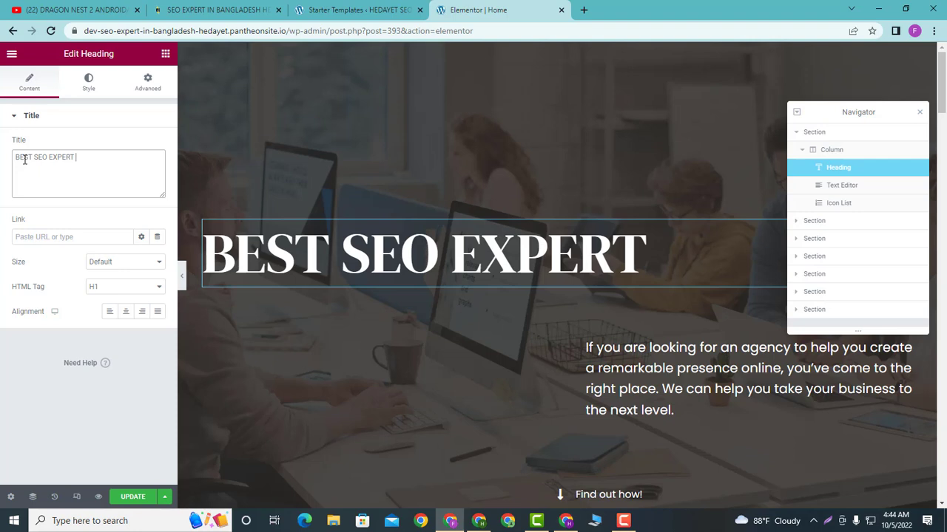
type("IN BANGLADESH...")
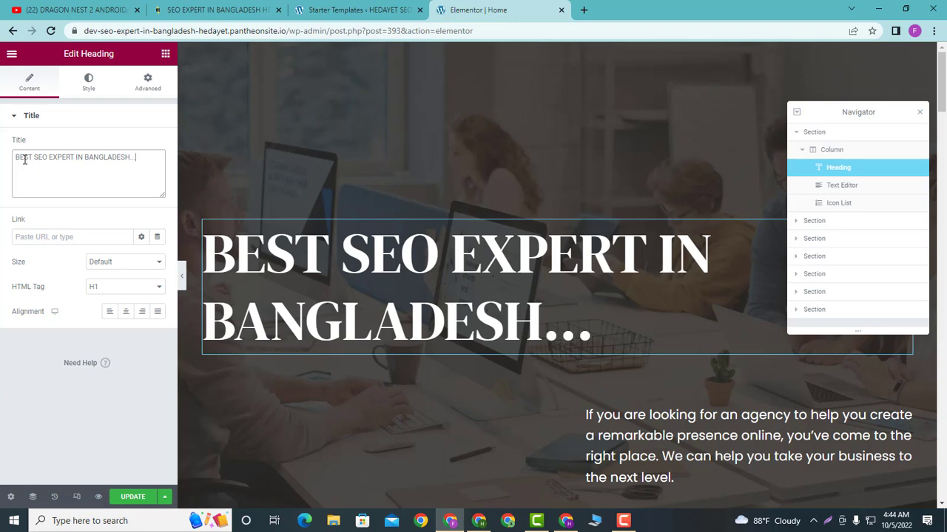
Step: Leave the heading size at Default and save the page
left_click(44, 241)
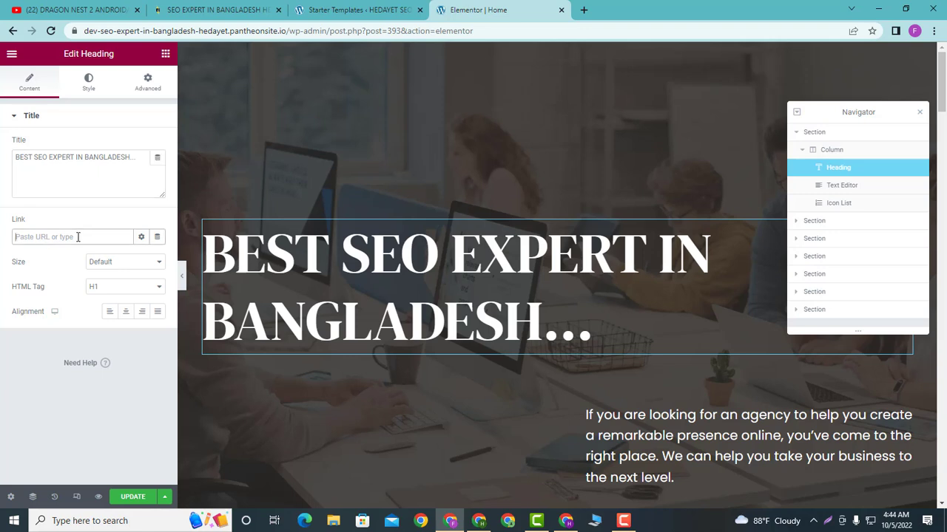
left_click(119, 266)
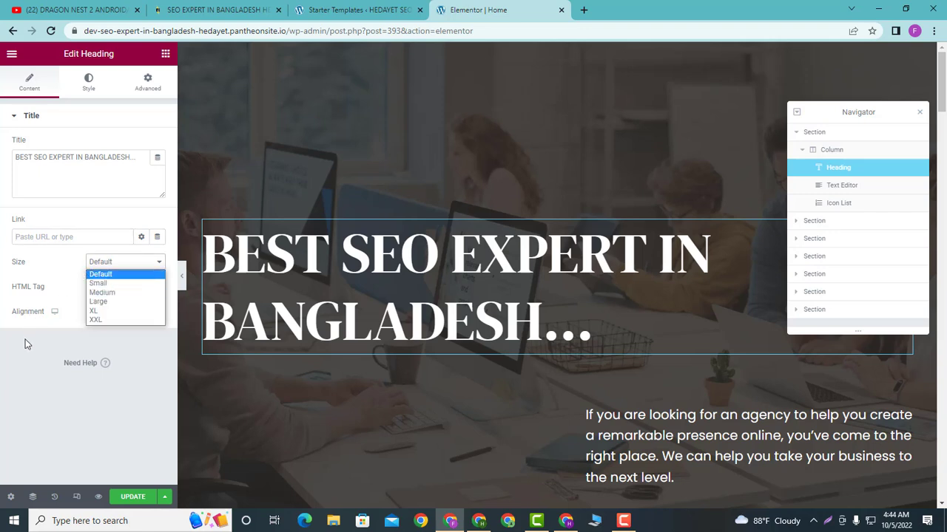
left_click(43, 320)
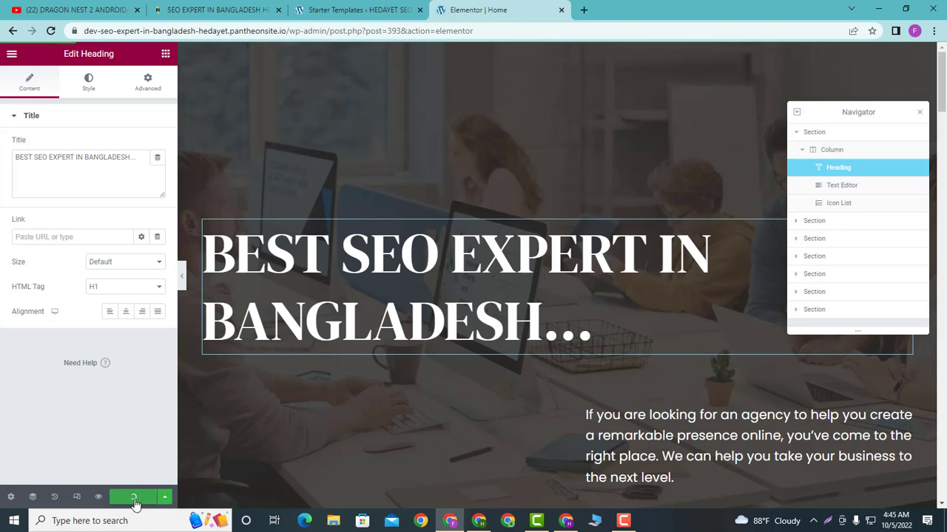
key("ctrl+s")
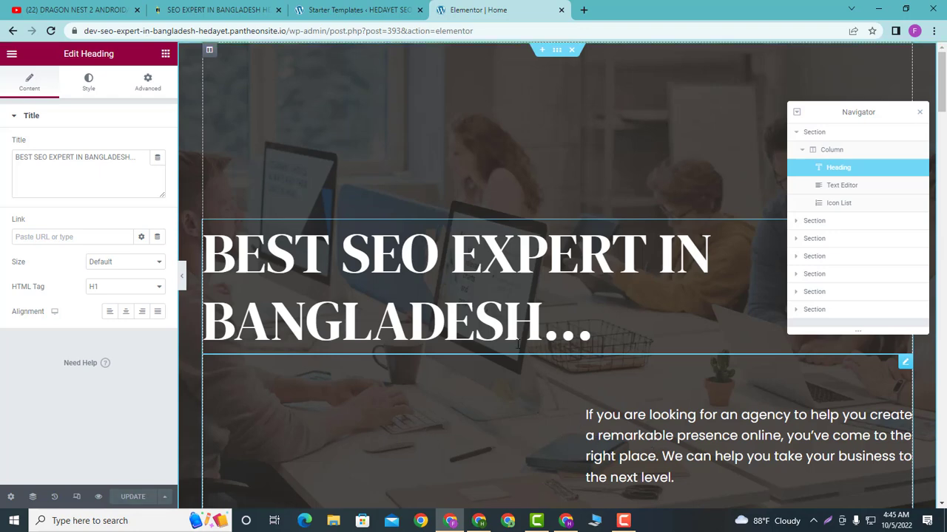
scroll(554, 395, "down", 3)
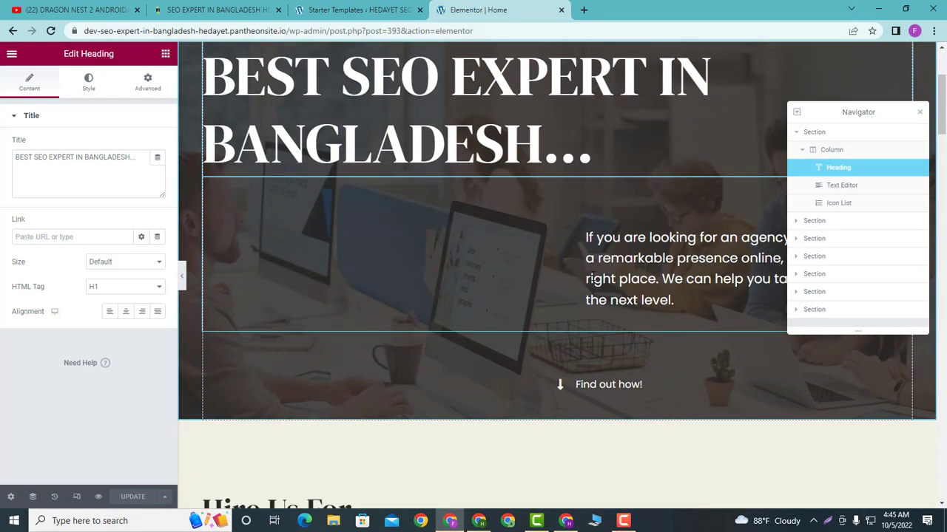
Step: Replace the hero paragraph with 'I am an advanced Seo expert who can Rank any website'
left_click(598, 260)
key("ctrl+a")
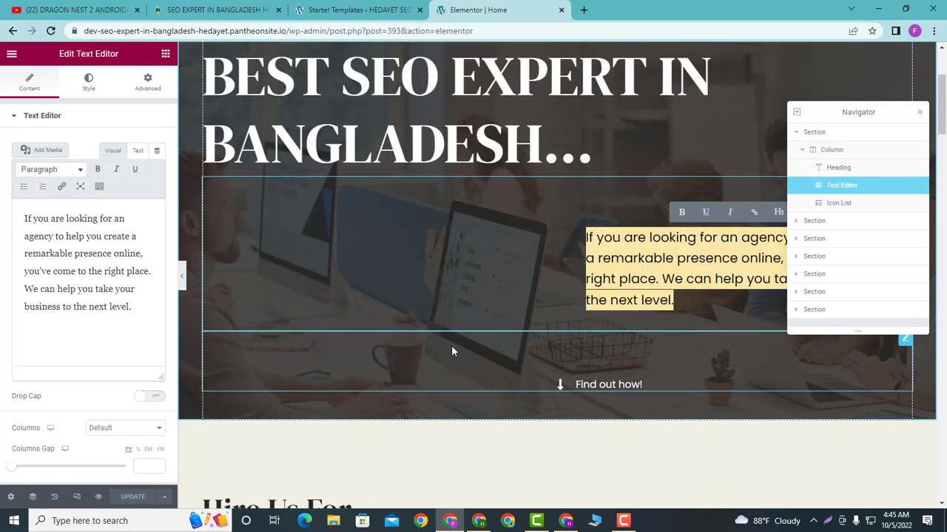
key("BackSpace")
left_click(58, 203)
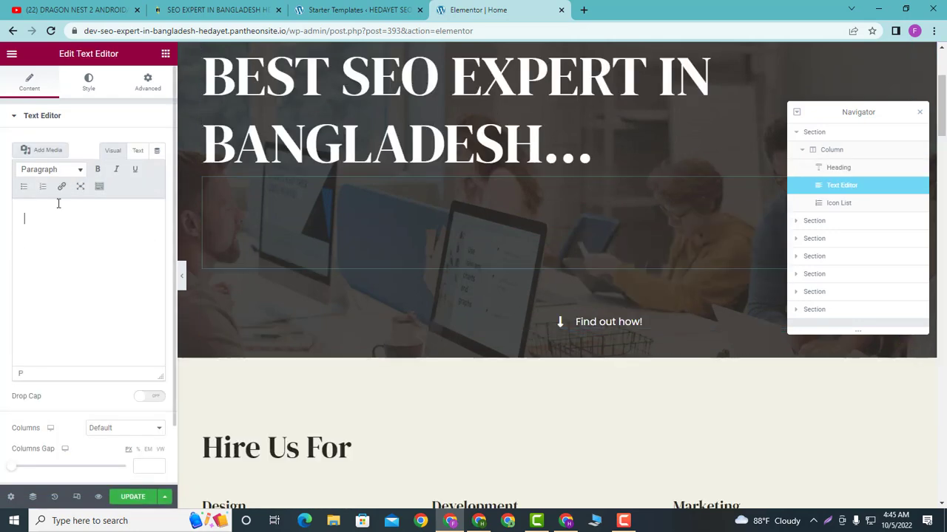
type("I am a")
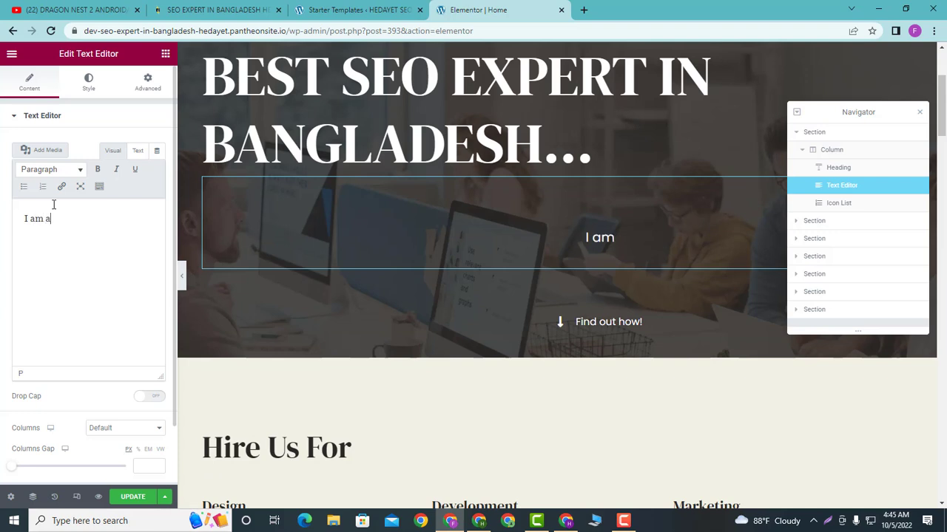
type("n advan")
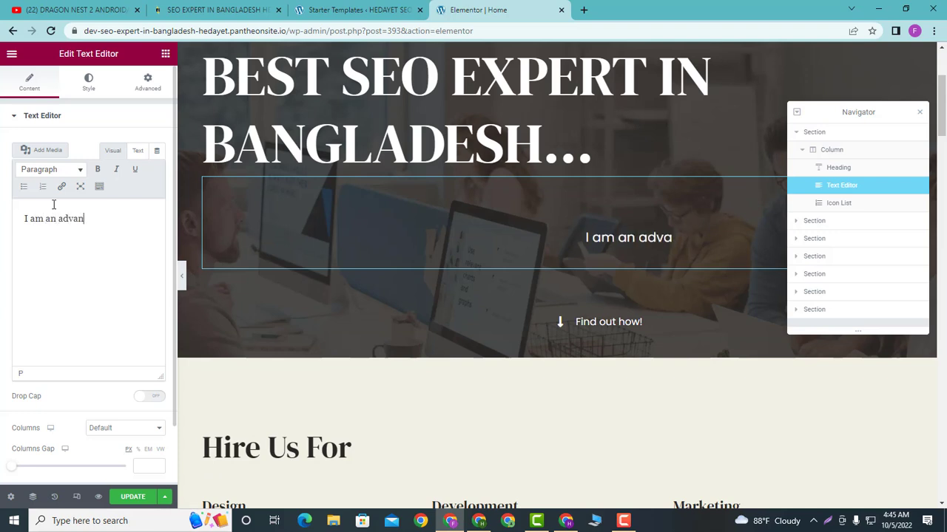
type("ced Seo ex")
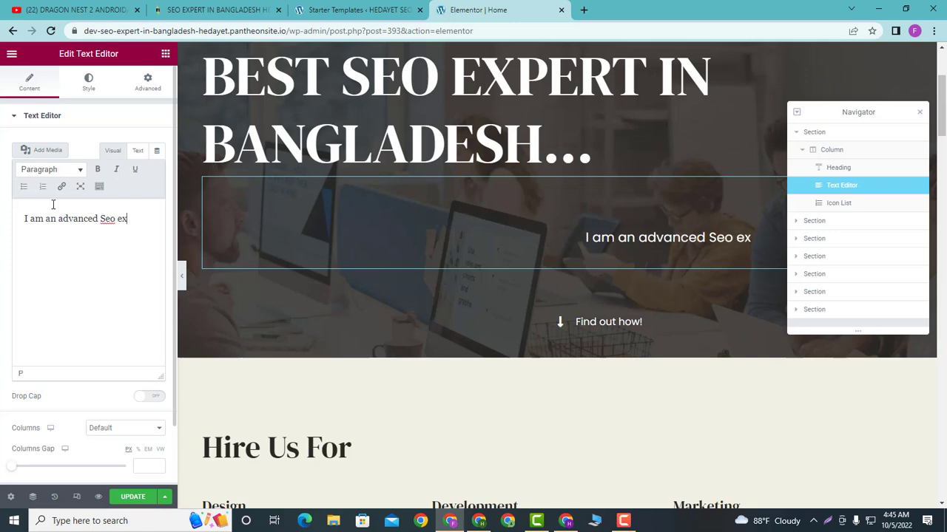
type("pert who can Rank any web")
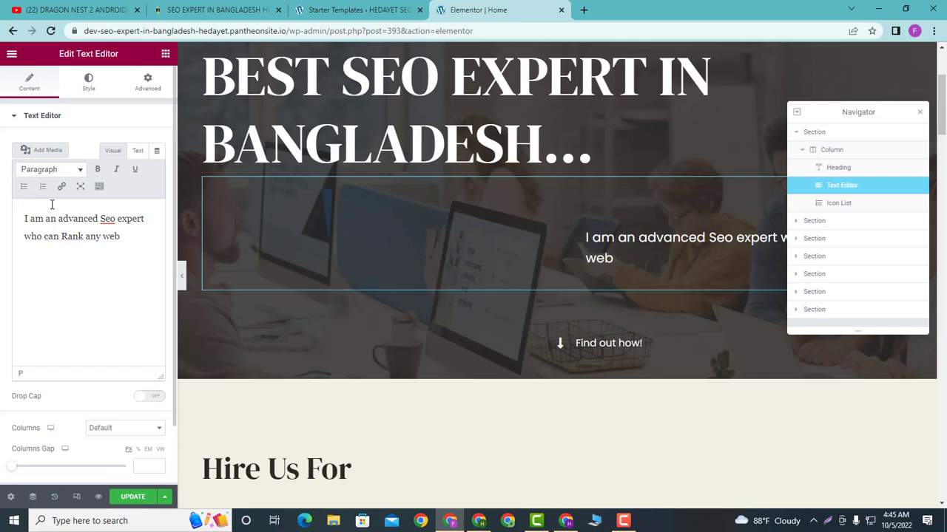
type("site...")
Step: Save the page and rename the 'Find out how!' icon list item to CONTACT US
left_click(132, 497)
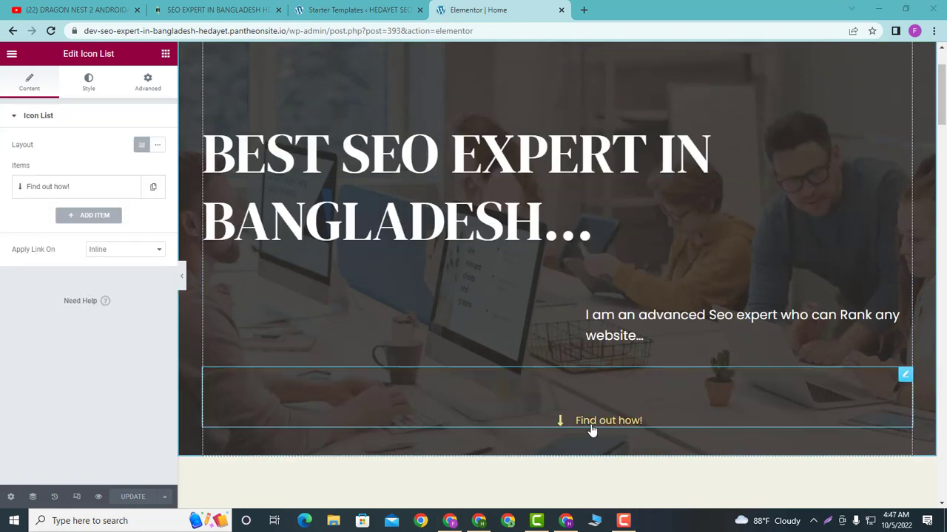
scroll(594, 421, "down", 5)
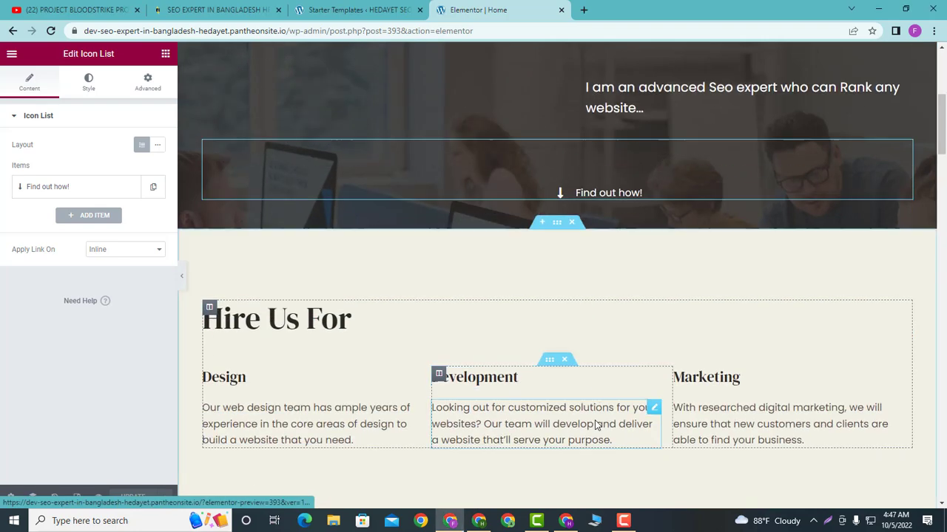
left_click(69, 189)
left_click_drag(74, 228, 21, 235)
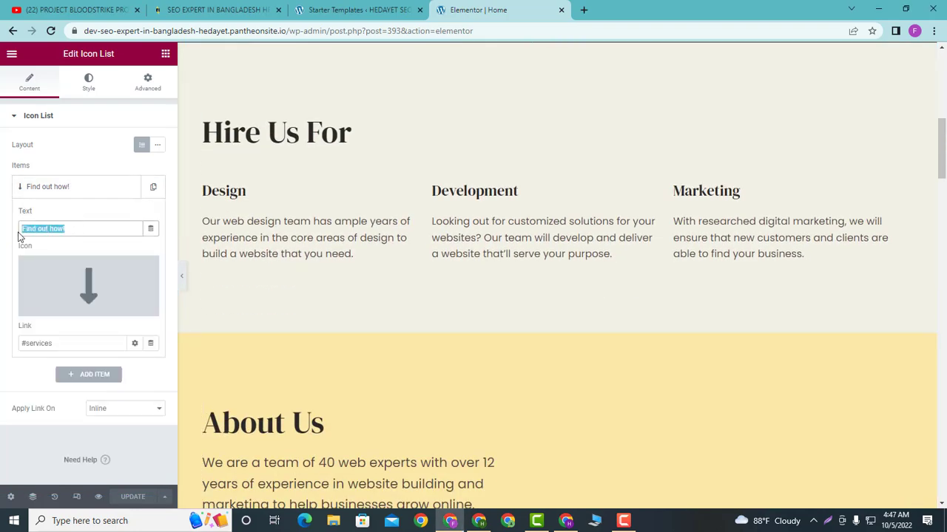
key("BackSpace")
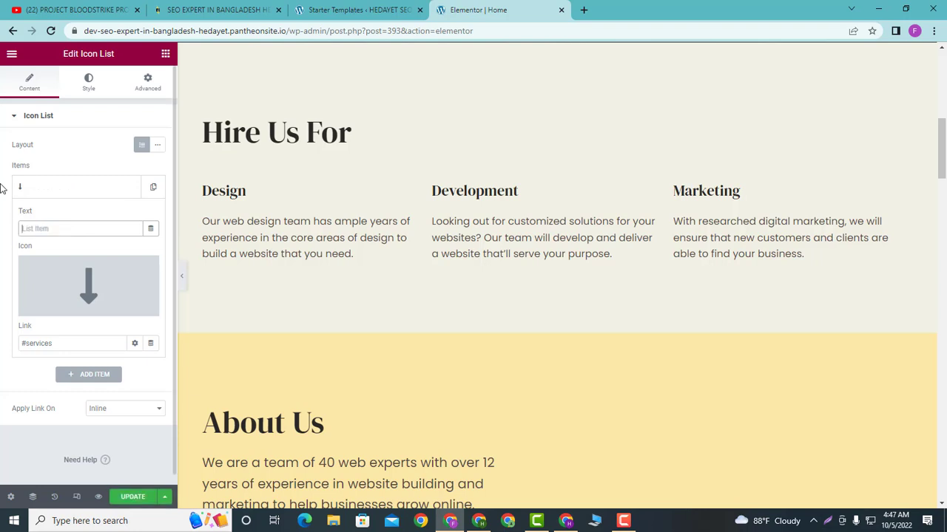
type("CO")
key("BackSpace")
key("BackSpace")
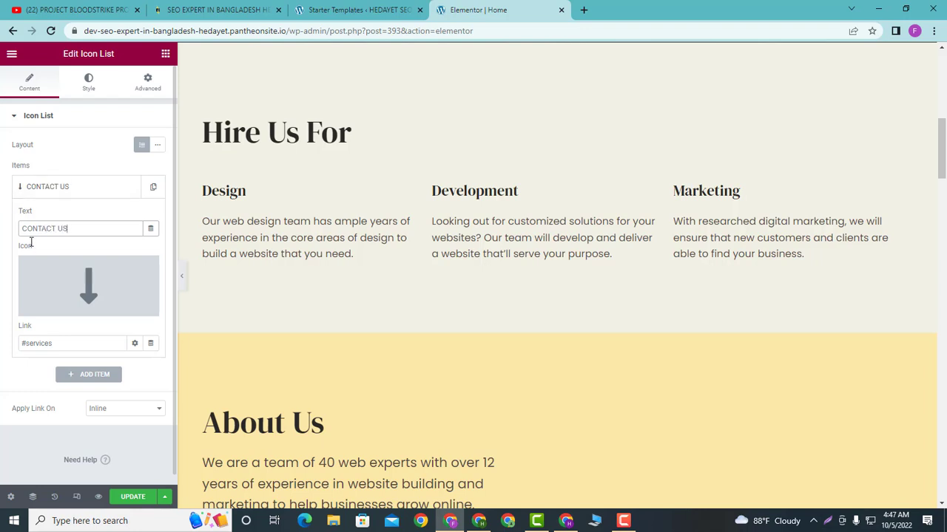
Step: Add a second item to the hero icon list
mouse_move(24, 271)
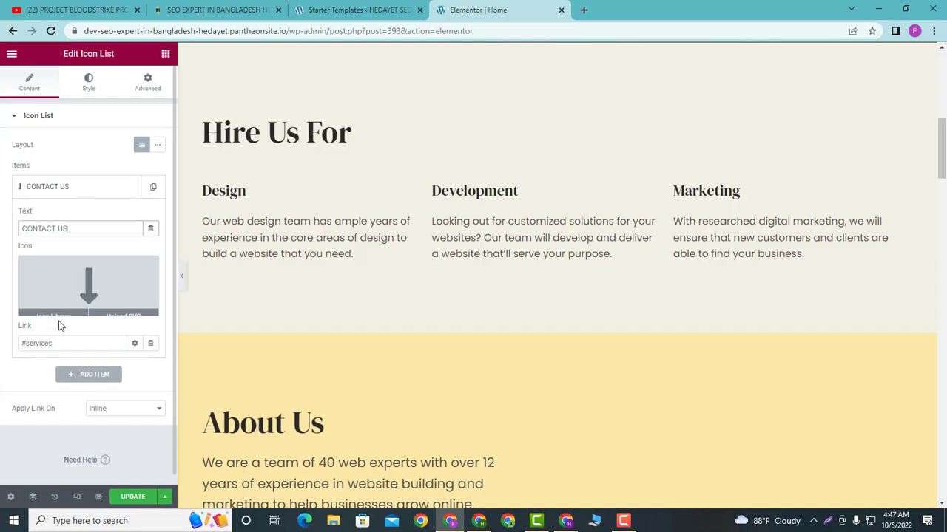
left_click(51, 346)
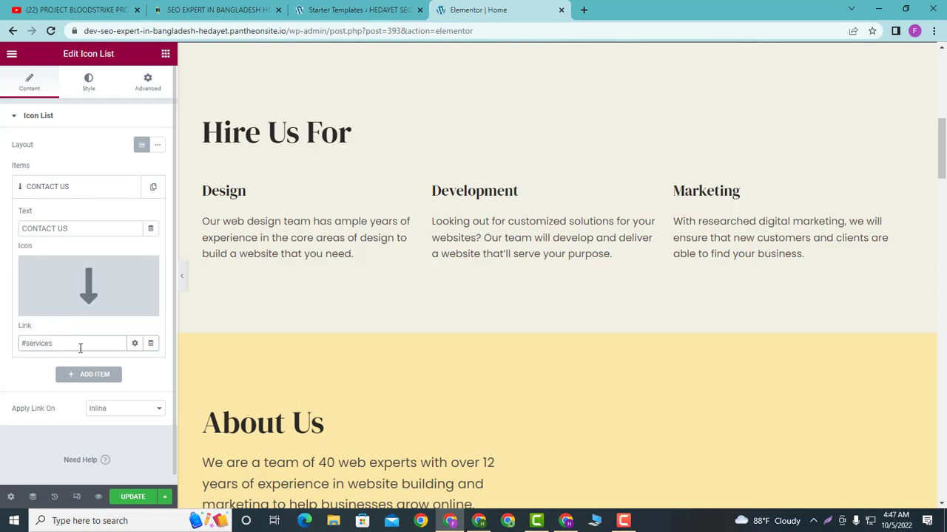
left_click(88, 374)
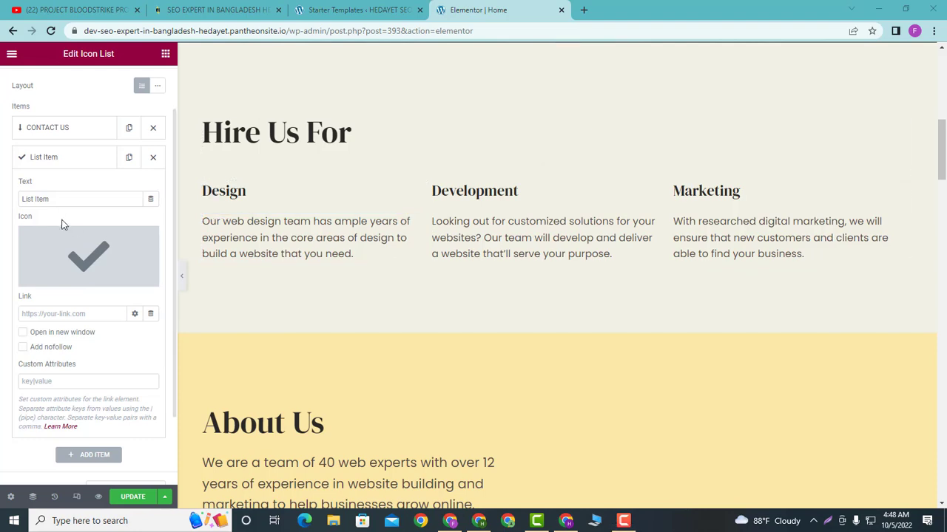
Step: Add a third list item and paste the Facebook profile URL as the item's link
left_click(65, 315)
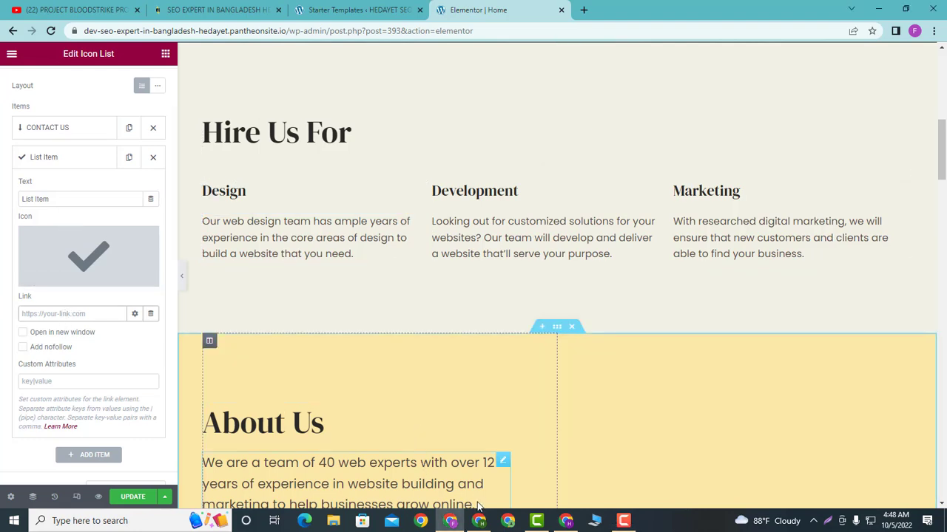
key("alt+Tab")
left_click(236, 34)
key("ctrl+c")
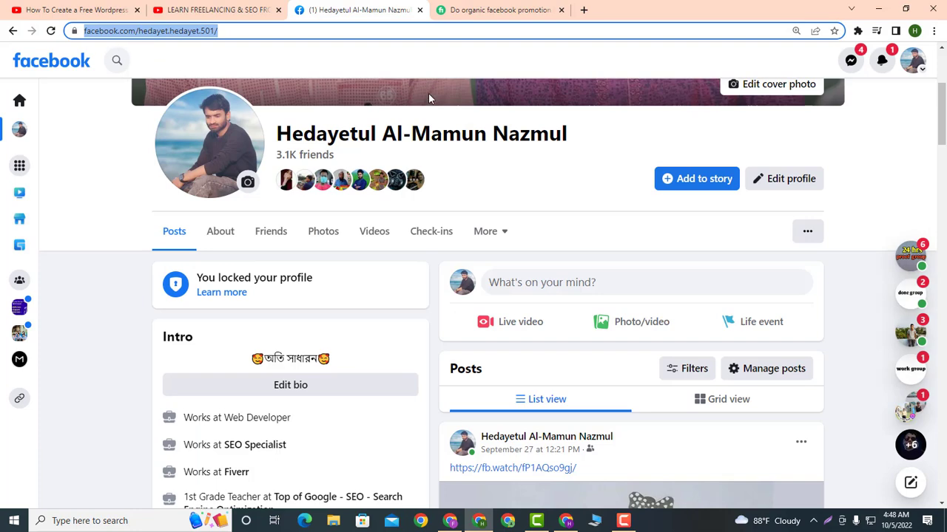
left_click(878, 10)
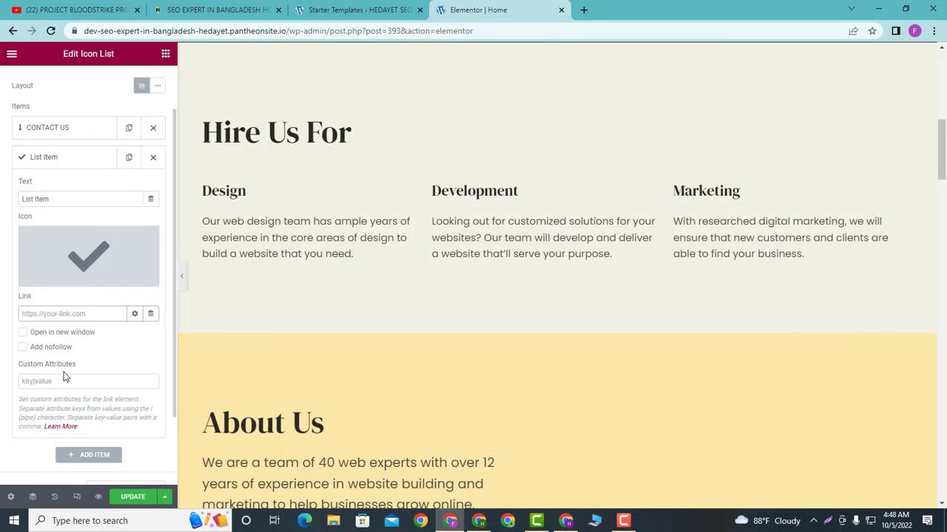
key("ctrl+v")
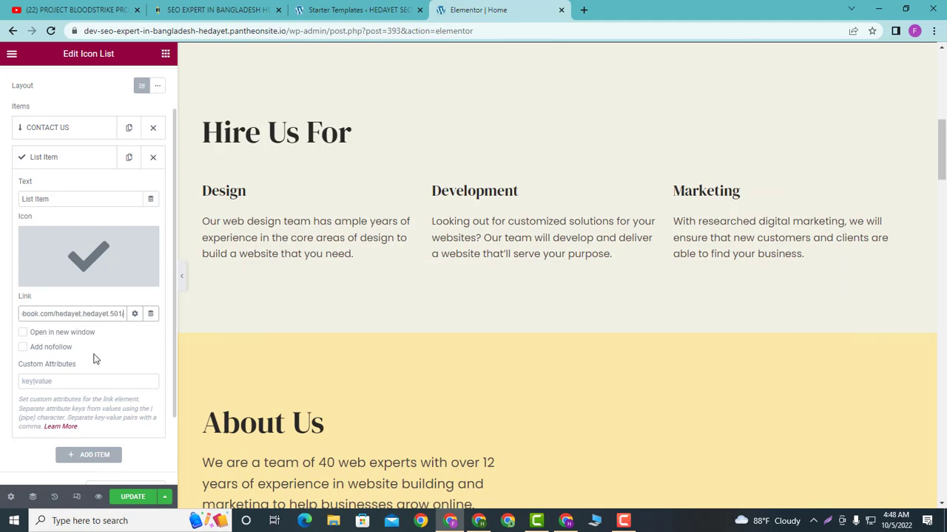
Step: Save the page with the Facebook-linked list item
scroll(99, 469, "down", 1)
scroll(111, 380, "down", 1)
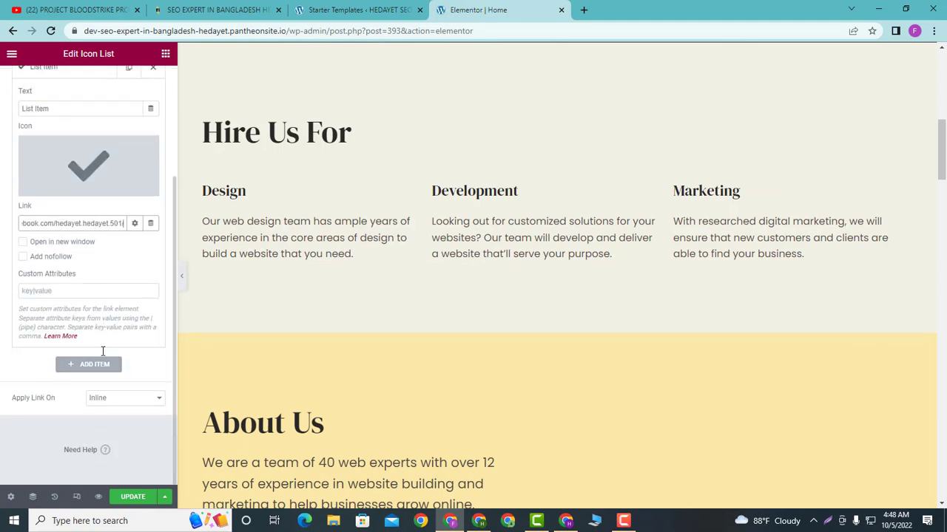
left_click(132, 496)
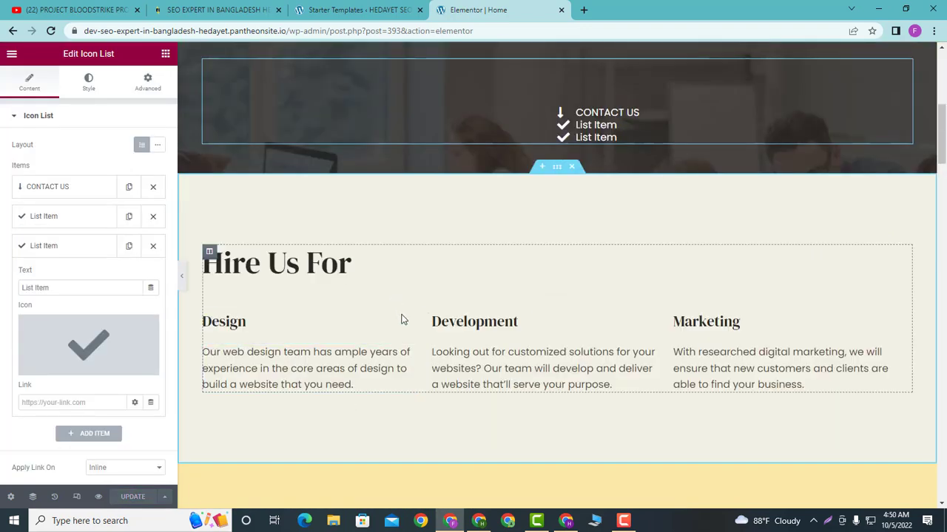
scroll(403, 325, "up", 2)
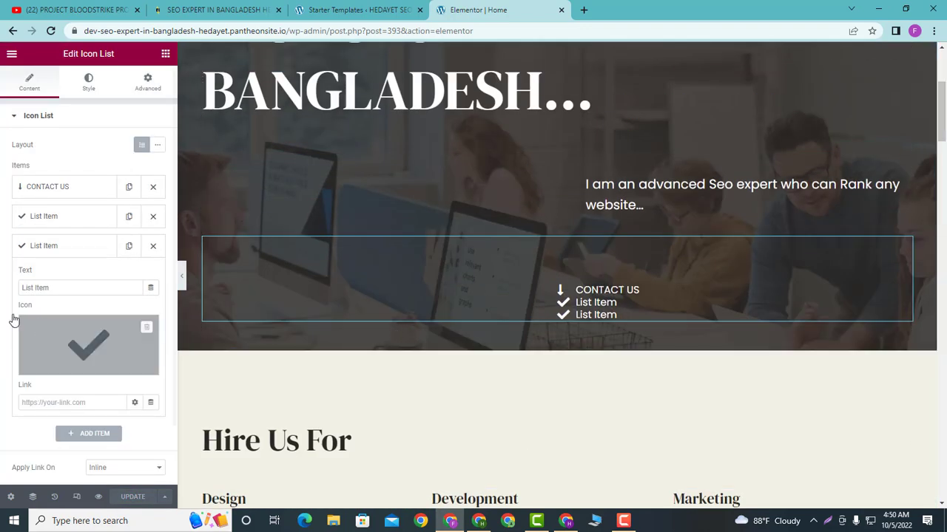
Step: Delete the second and third List Items, then briefly check the icon list's Style settings
left_click(154, 249)
left_click(153, 216)
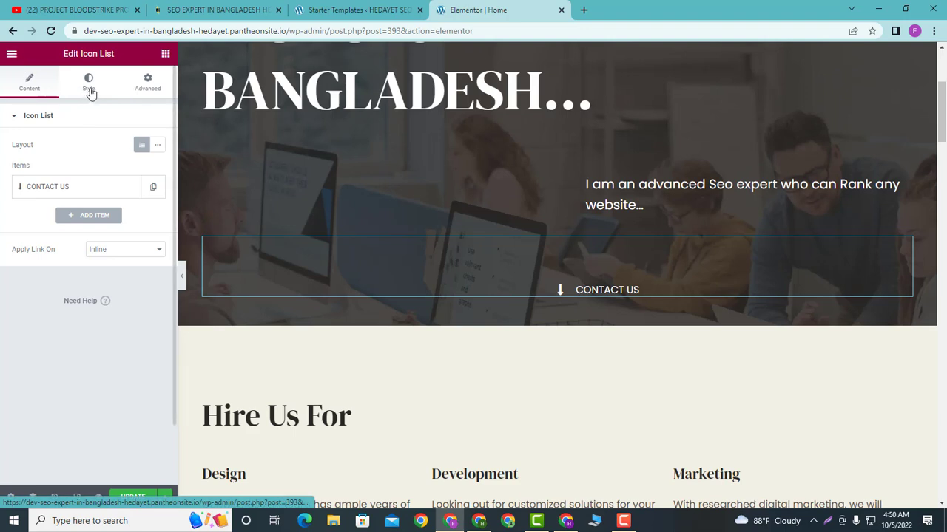
left_click(90, 87)
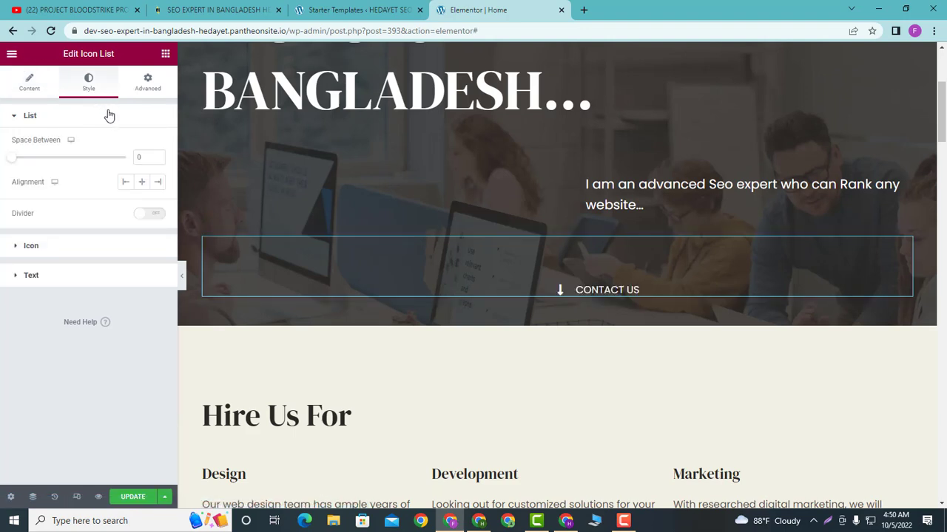
left_click(30, 83)
scroll(349, 387, "down", 2)
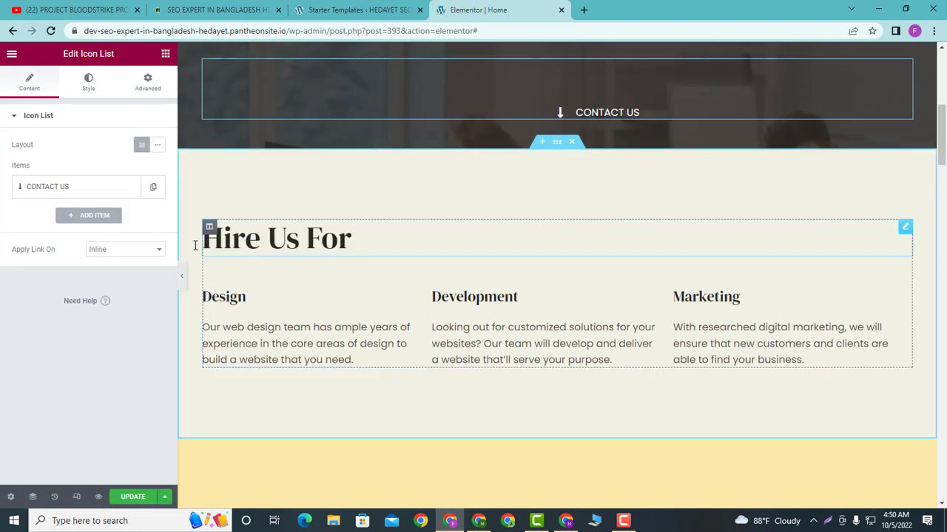
Step: Change the services section heading from 'Hire Us For' to 'HIRE ME'
left_click(277, 238)
triple_click(277, 238)
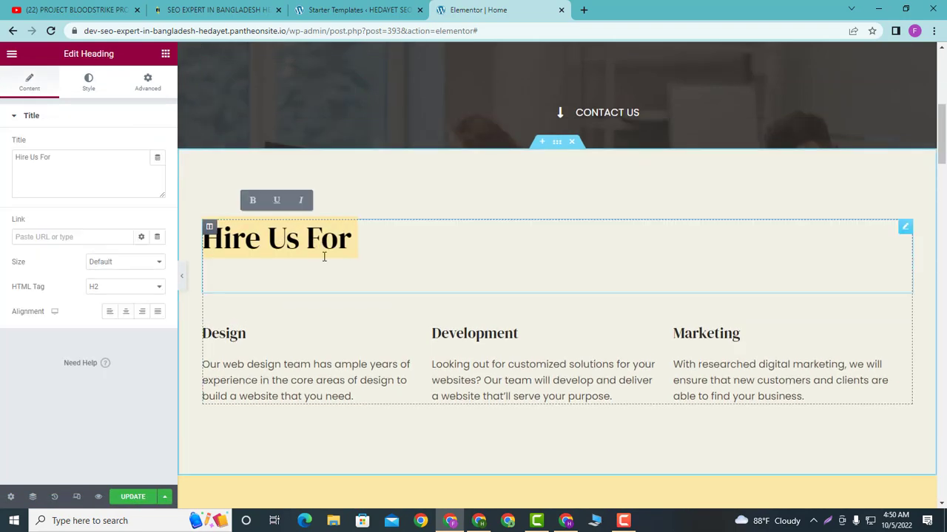
key("BackSpace")
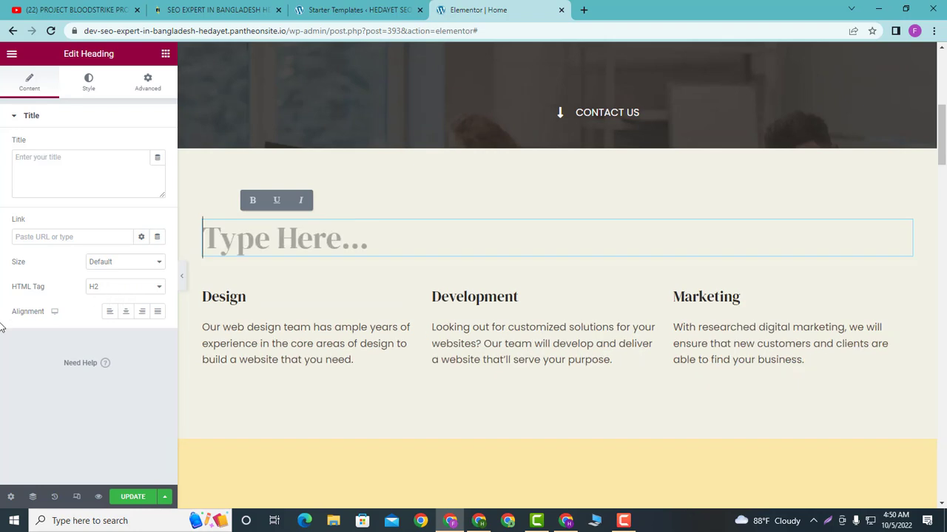
type("h")
key("BackSpace")
type("HIRE ")
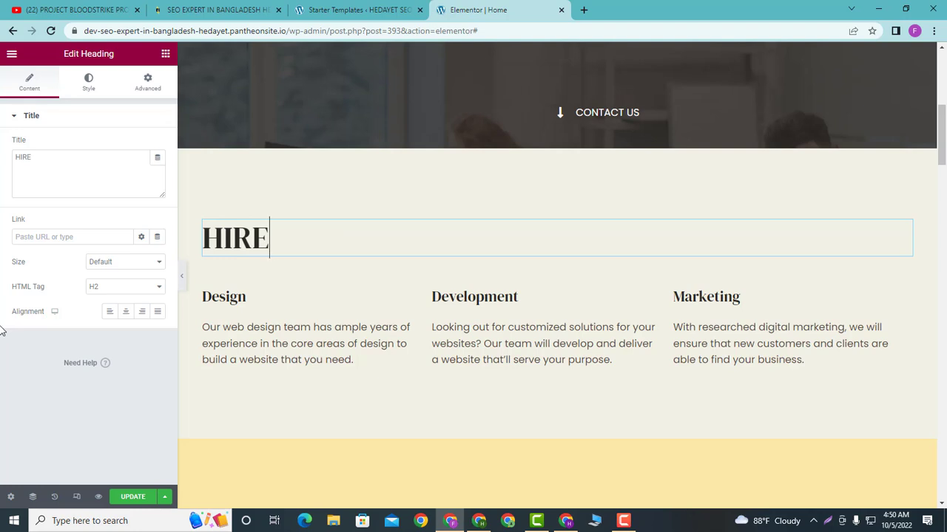
type("ME")
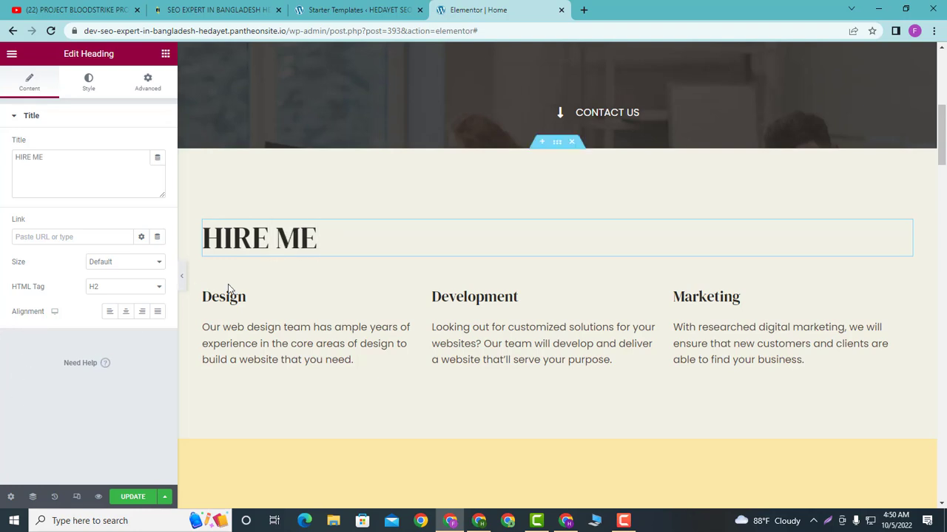
Step: Rename the Design column heading to KEYWORD RESEARCH and empty its description paragraph
left_click(255, 299)
left_click_drag(255, 299, 196, 302)
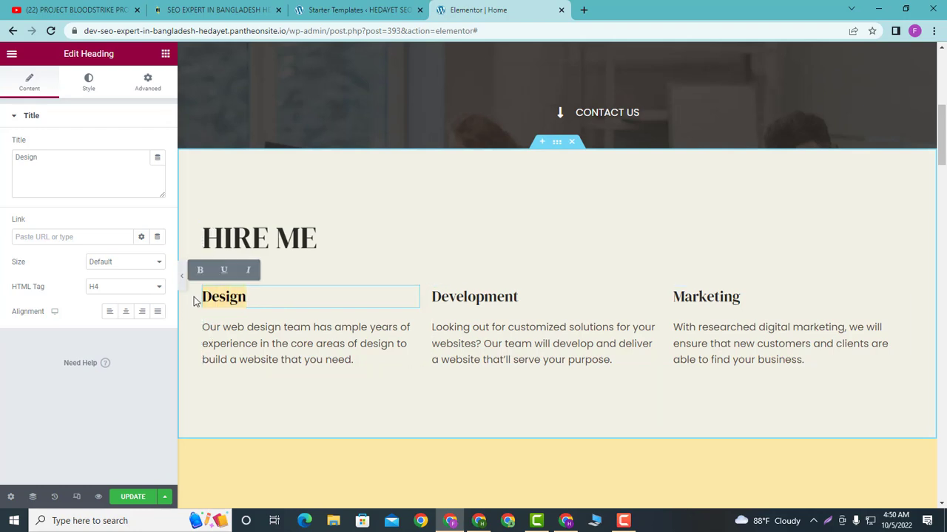
key("BackSpace")
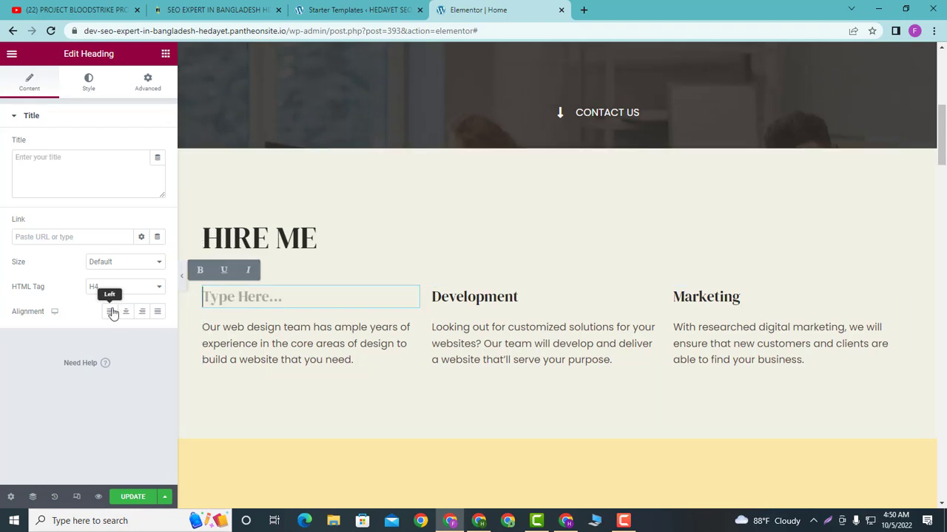
type("KEYW")
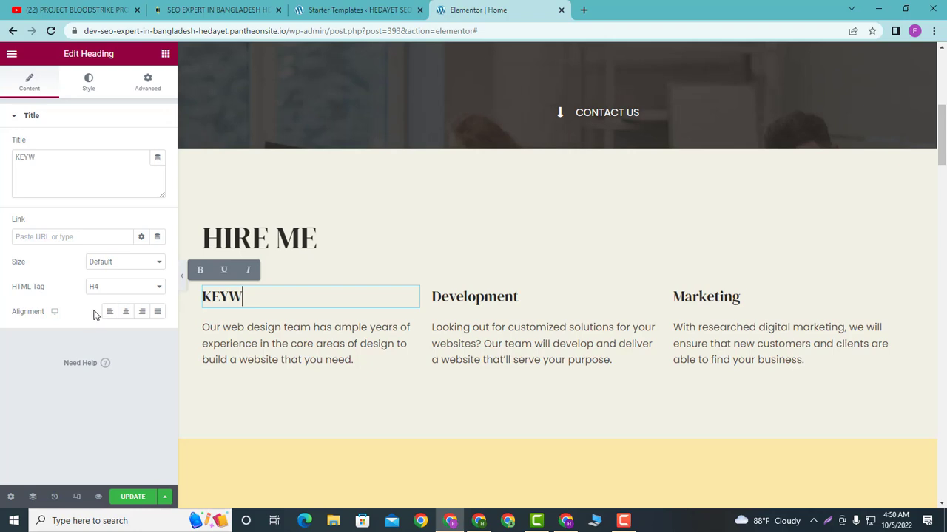
type("ORD RESE")
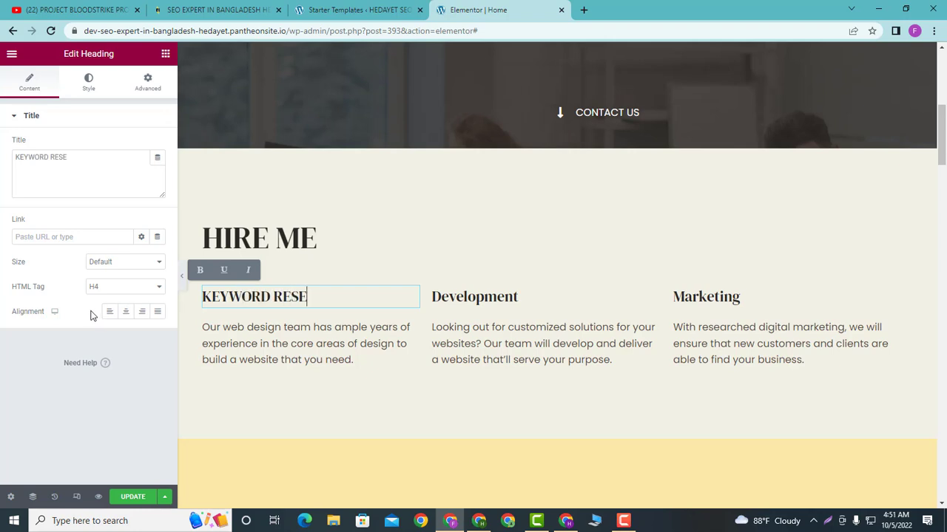
type("ARCH")
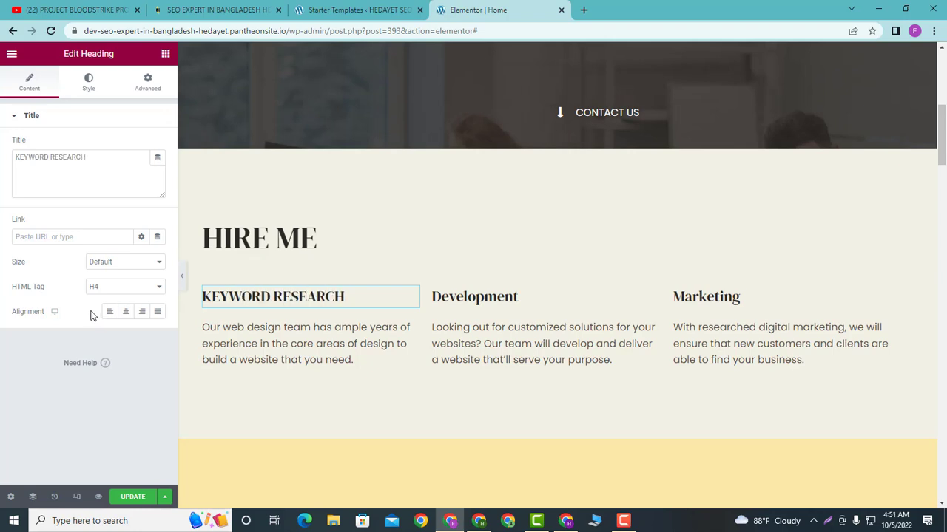
left_click(344, 360)
left_click_drag(361, 358, 202, 327)
key("BackSpace")
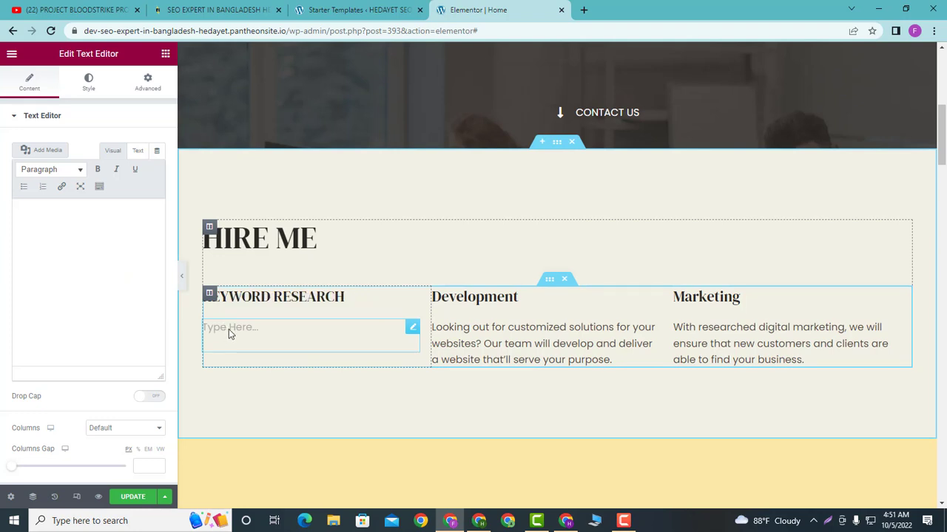
Step: Empty the Development column's description paragraph
left_click(519, 302)
triple_click(520, 356)
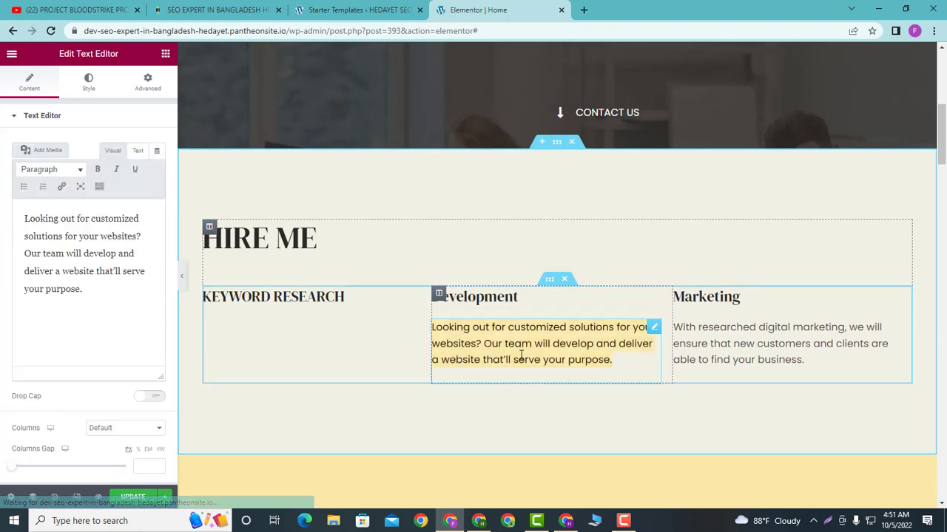
key("BackSpace")
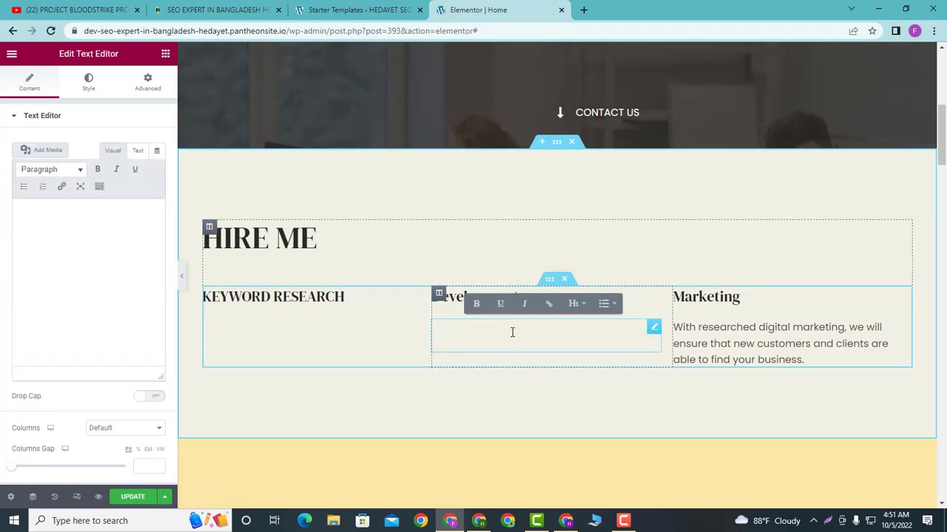
Step: Rename the Development column heading to ON PAGE SEO
left_click(459, 292)
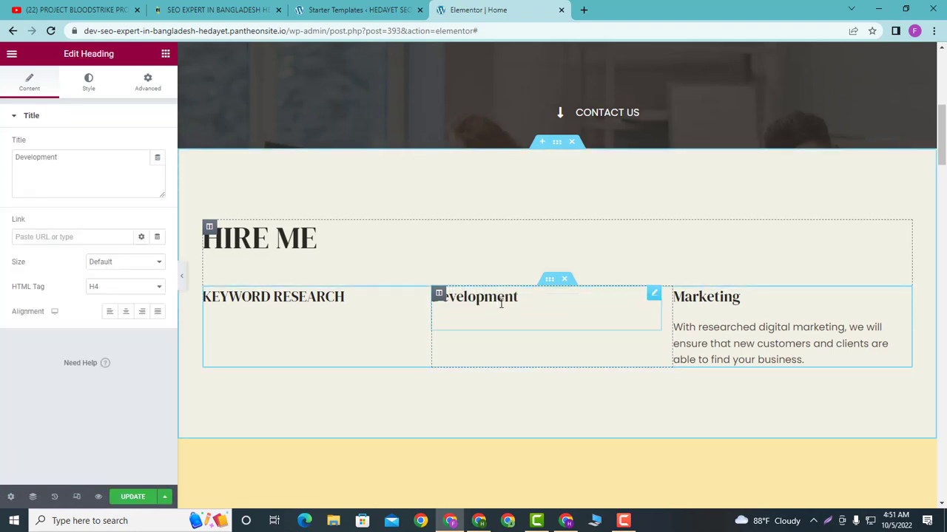
left_click_drag(516, 299, 423, 301)
key("BackSpace")
type("o")
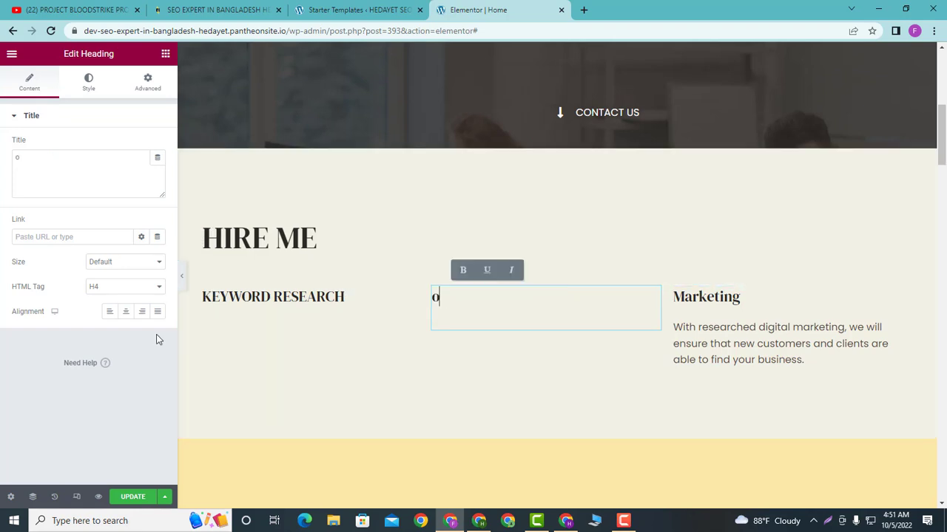
key("BackSpace")
type("O")
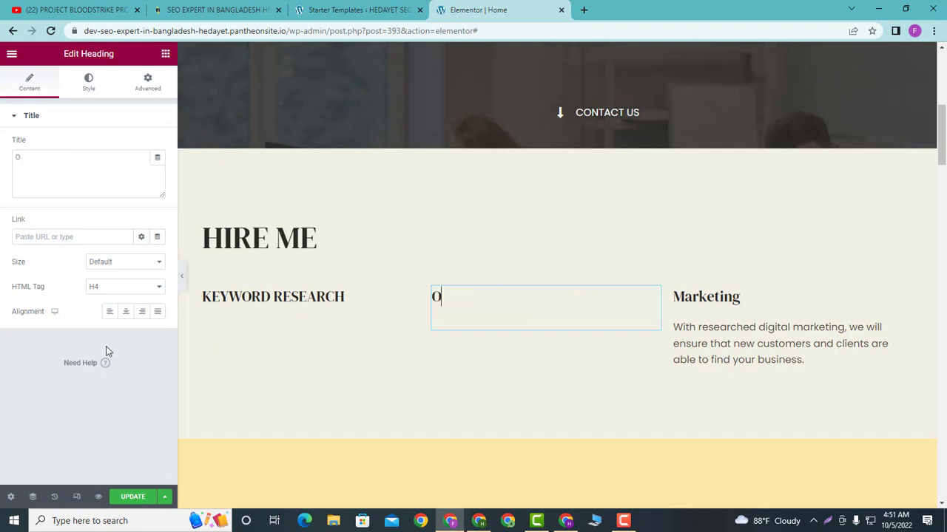
type("N PAGE SEIO")
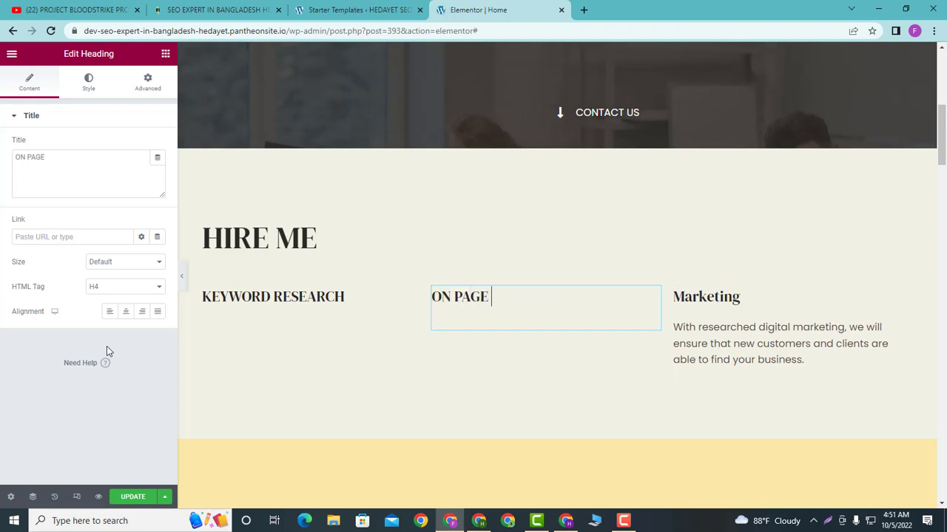
key("BackSpace")
key("BackSpace")
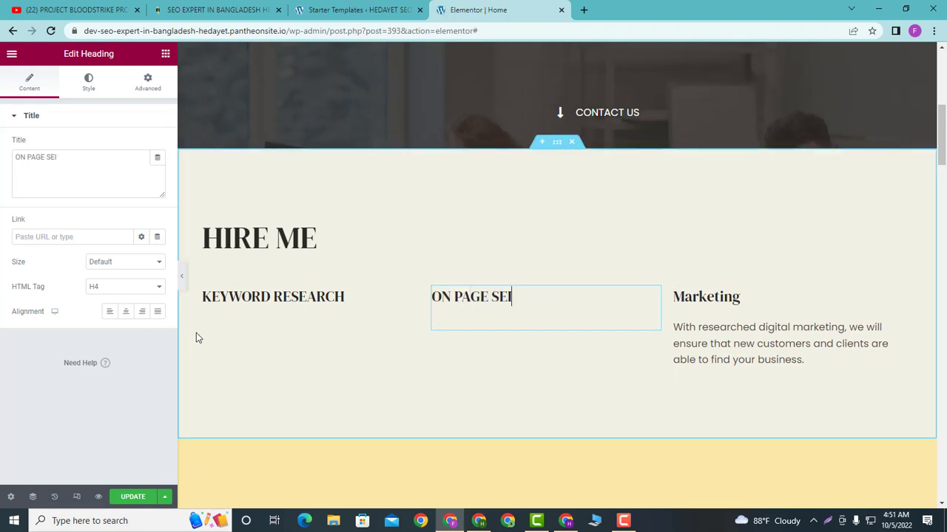
type("O")
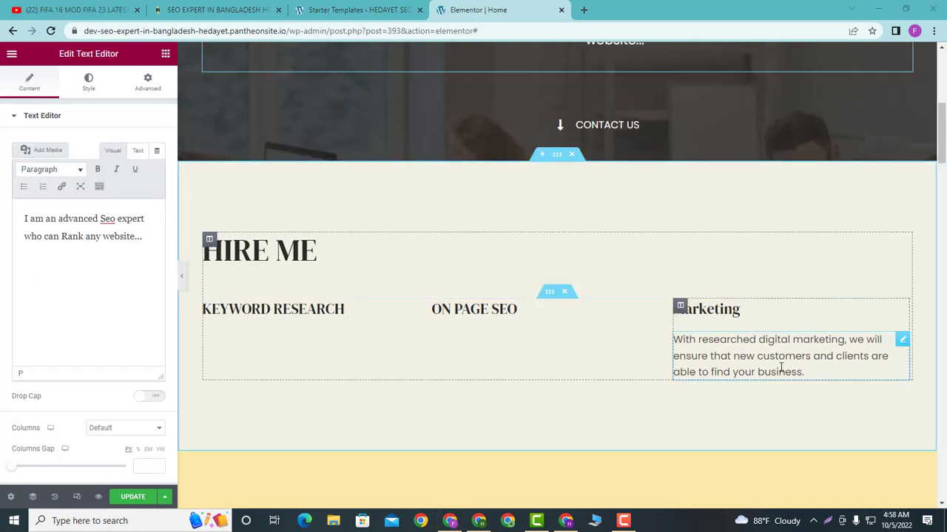
left_click(781, 367)
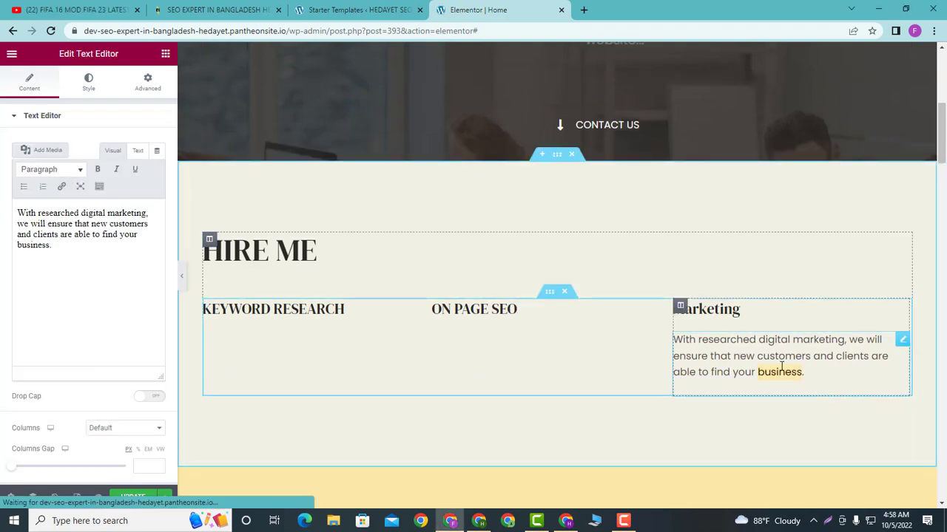
Step: Empty the Marketing description and rename its heading to OFF PAGE SEO/BACKLINKS
key("ctrl+a")
key("BackSpace")
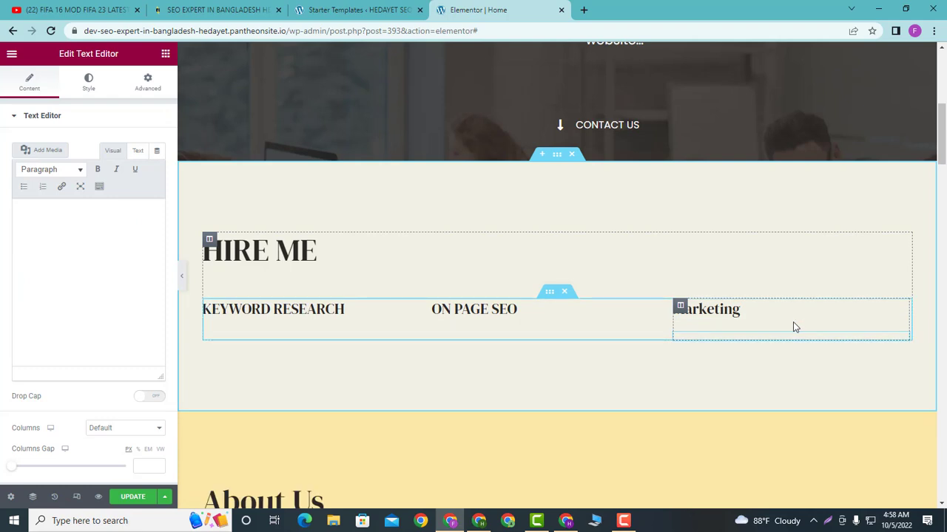
double_click(706, 309)
type("o")
key("BackSpace")
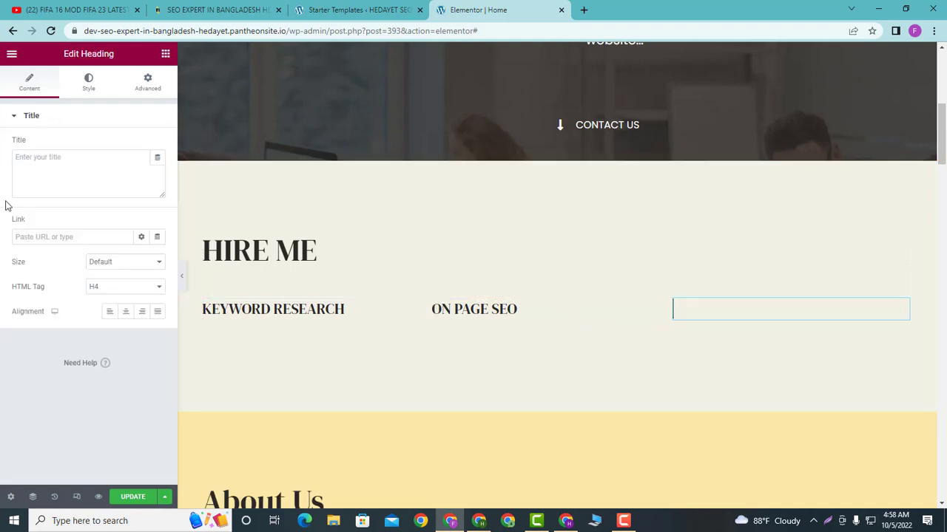
type("OFF PAGE SEO")
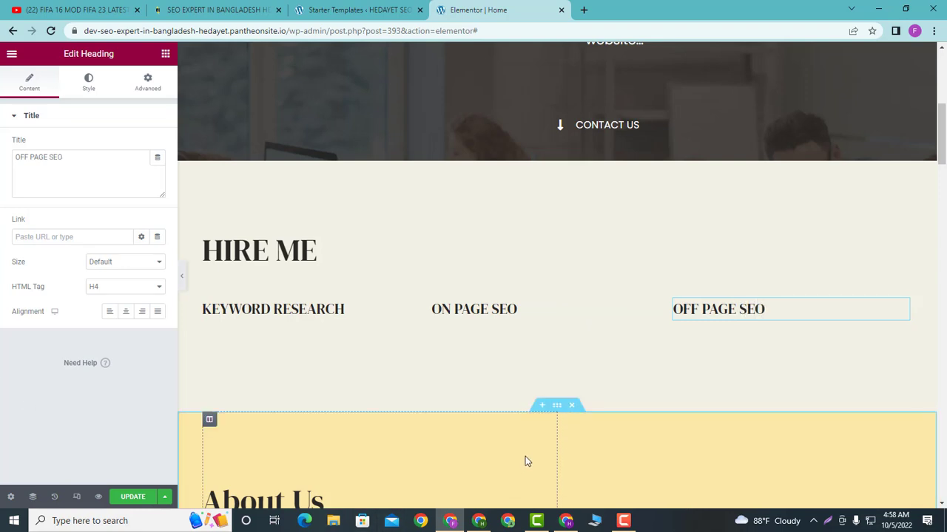
type("/BACKLINKS")
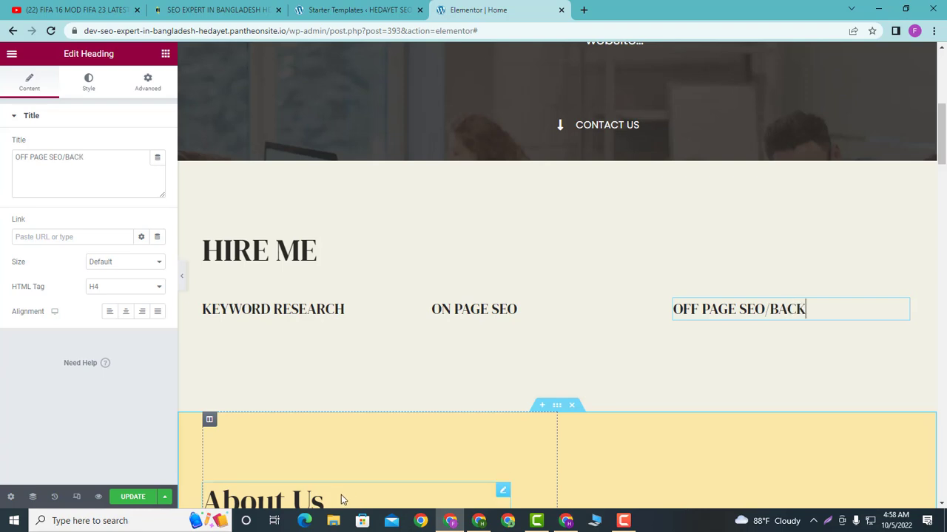
key("super+Down")
key("super+Up")
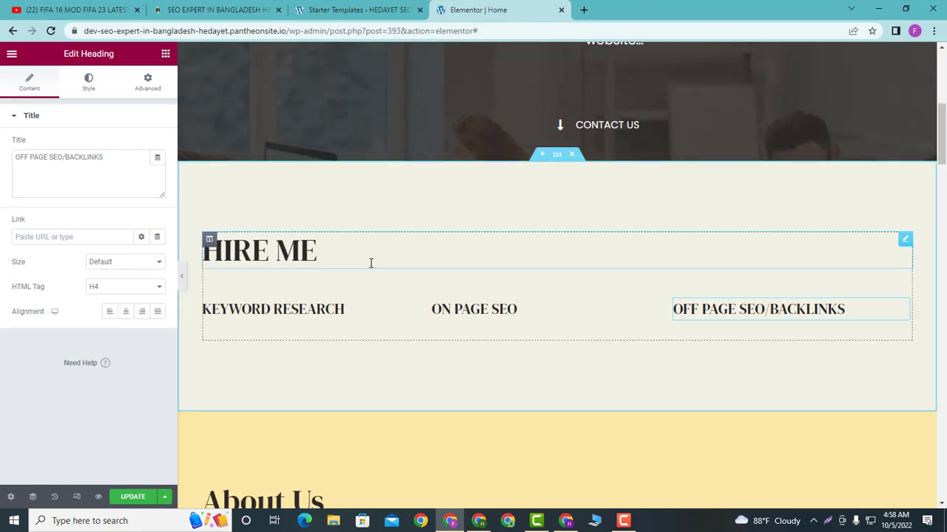
Step: Select and delete the old 40-experts text in the About Us paragraph
scroll(409, 264, "up", 3)
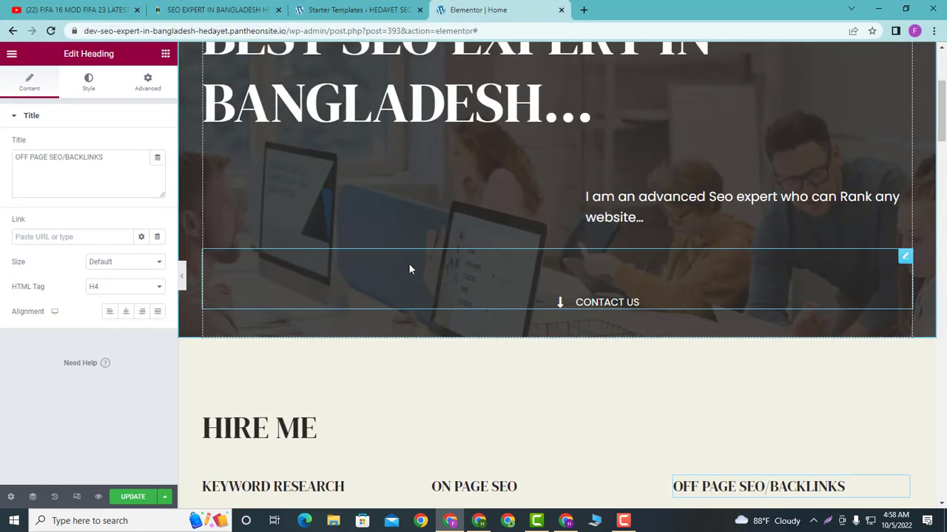
scroll(416, 299, "down", 8)
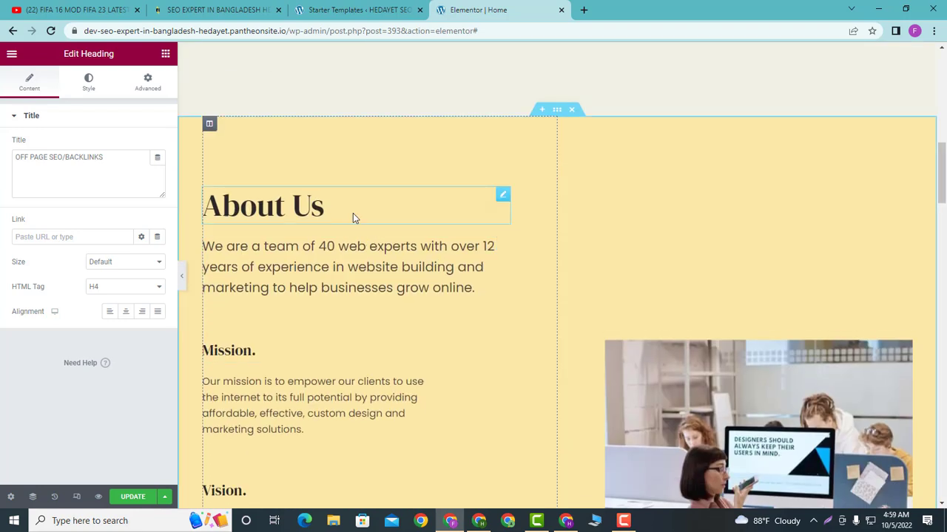
left_click(323, 215)
left_click(306, 268)
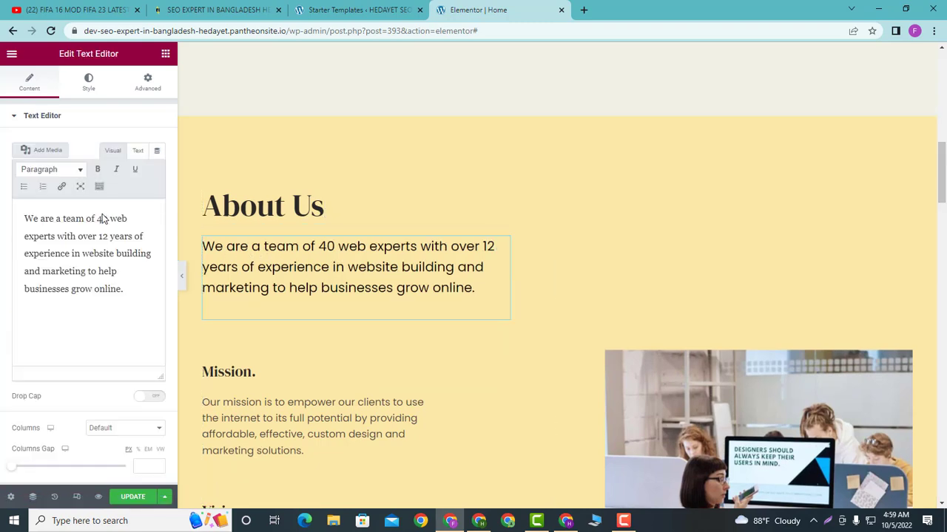
left_click(470, 293)
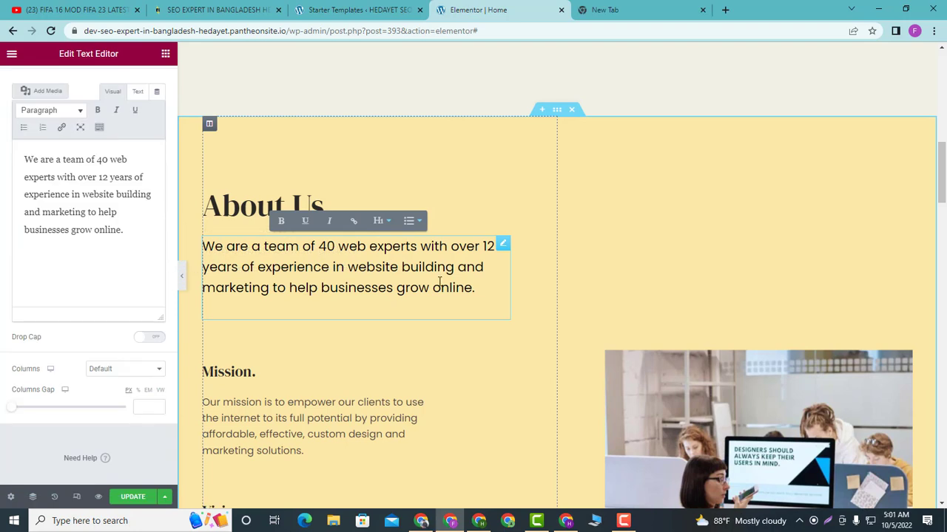
left_click(556, 256)
left_click(382, 267)
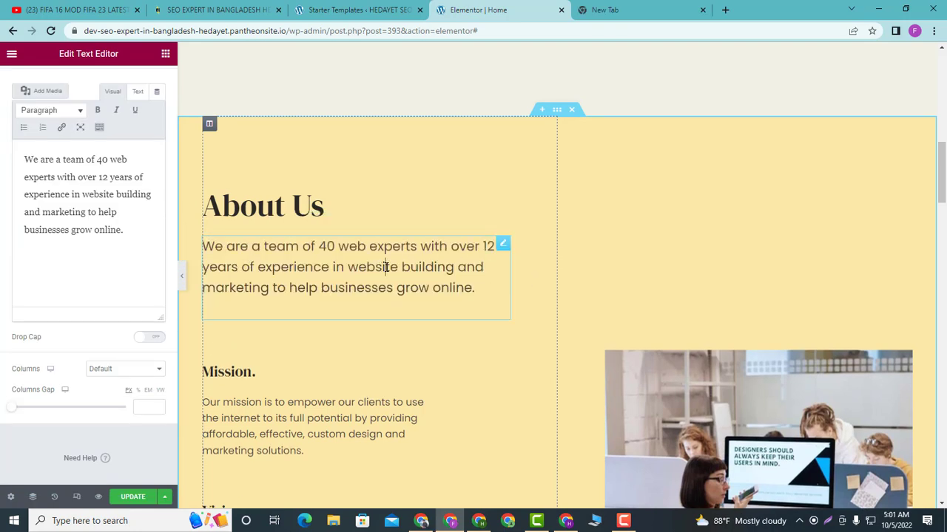
double_click(383, 267)
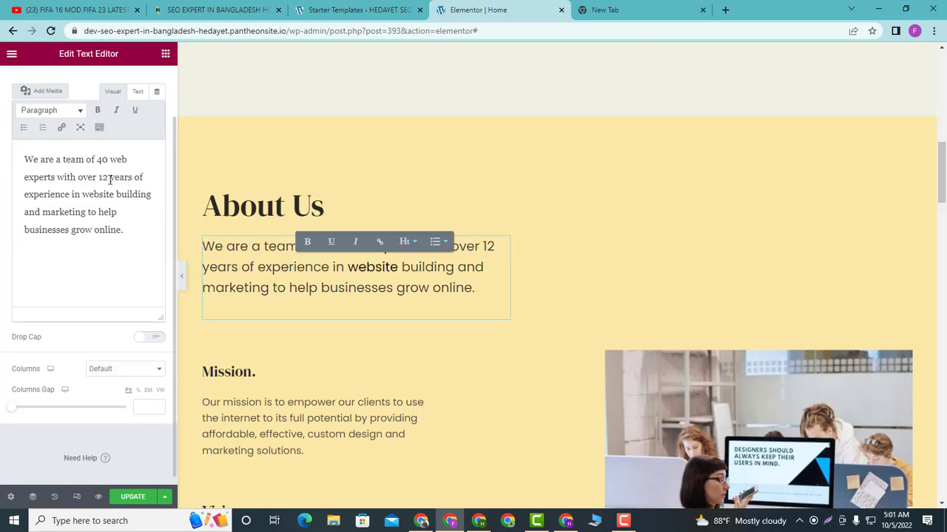
left_click_drag(126, 230, 2, 148)
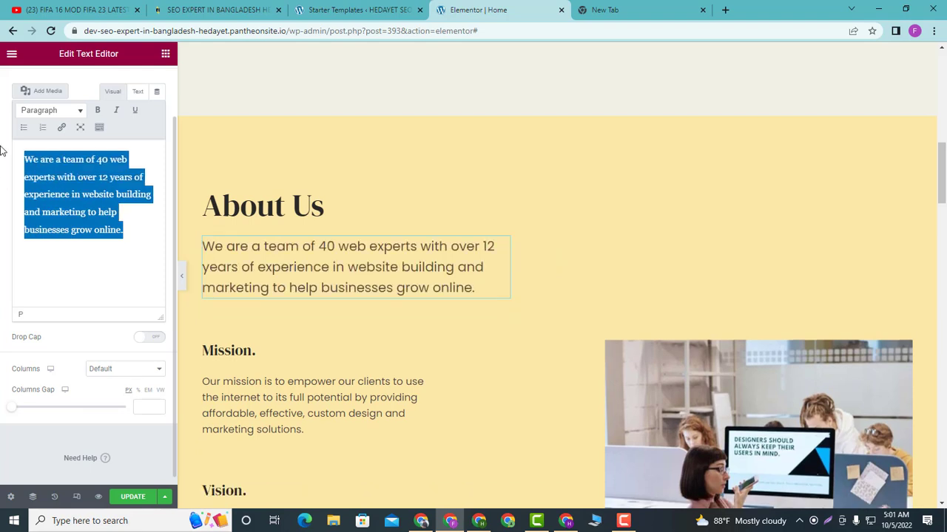
key("BackSpace")
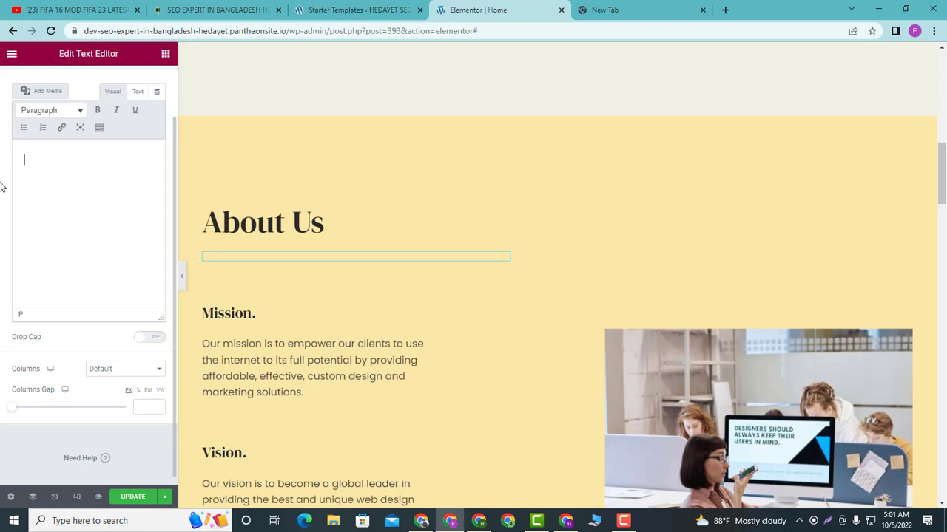
Step: Type the new About Us text about white hat SEO, ranking any website and excellent service
type("We provided white hat ")
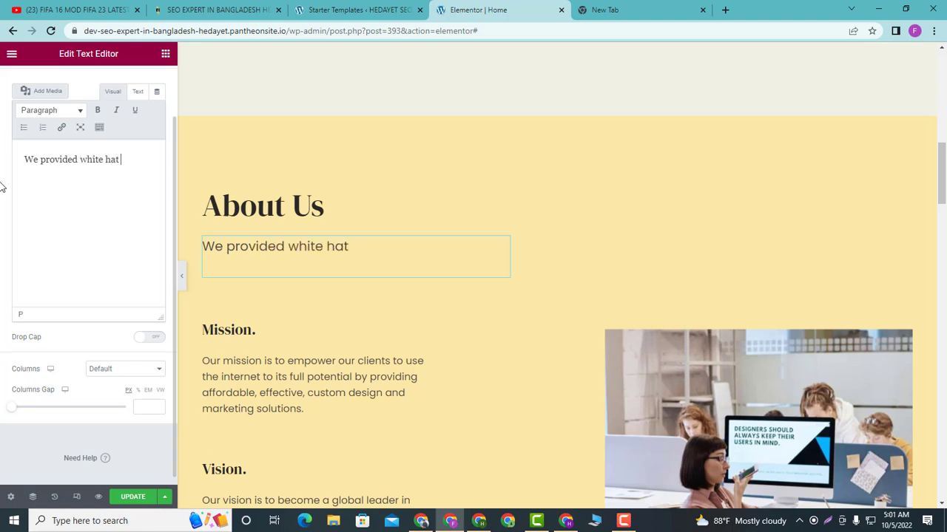
type("seo se")
type("r")
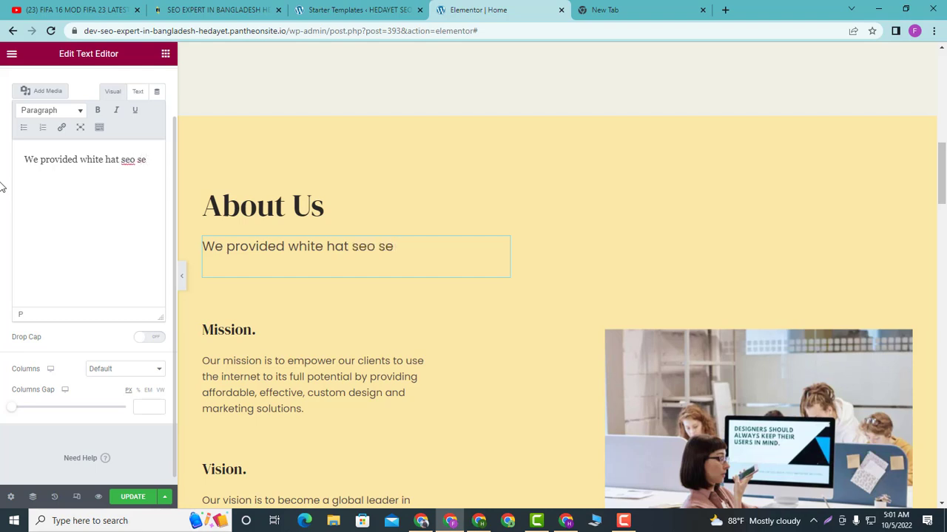
type("vice ,,we work to")
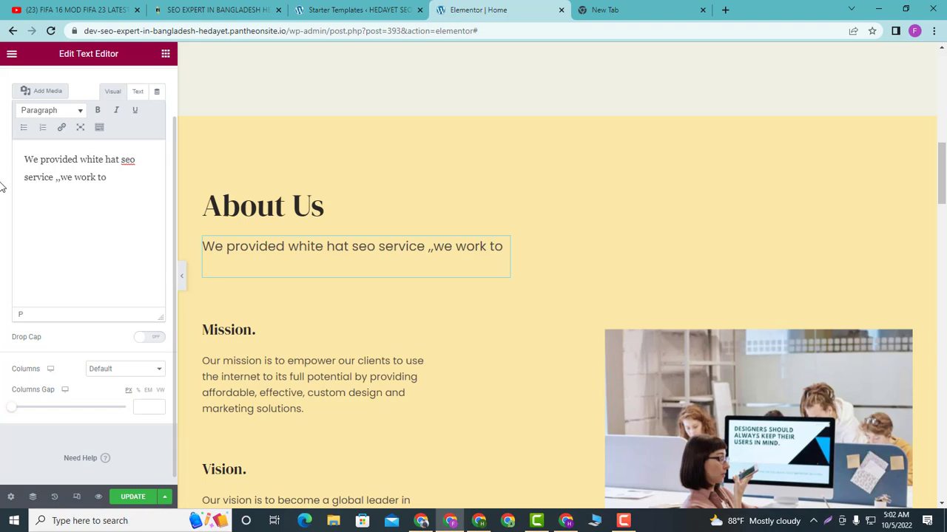
type("ra")
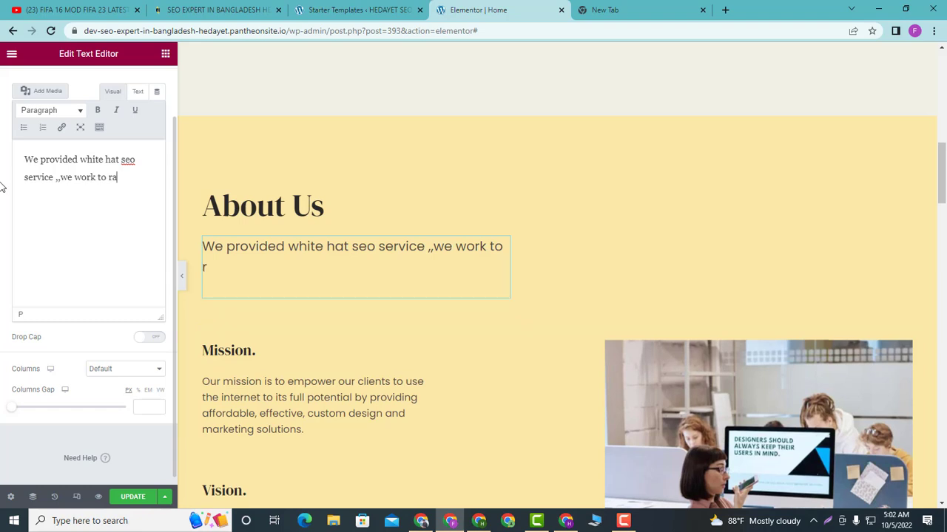
type("nk any website")
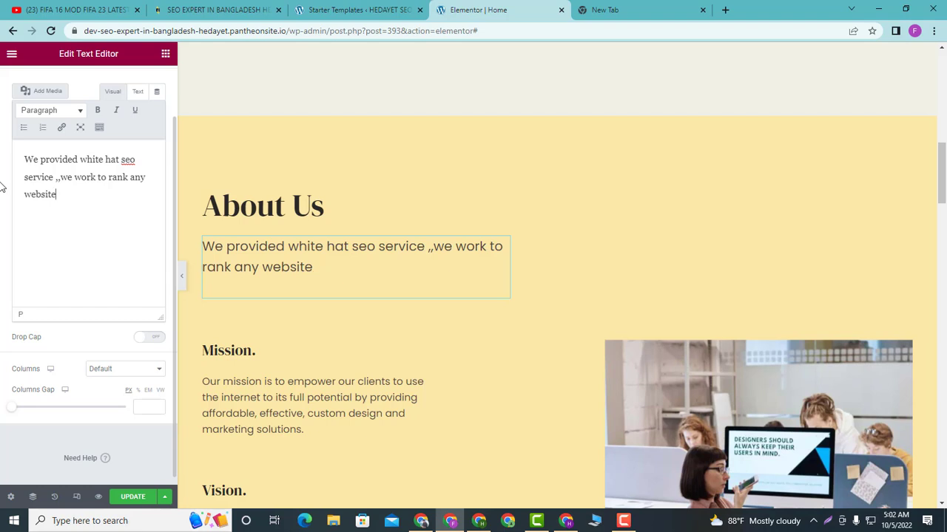
type("Ans we alw")
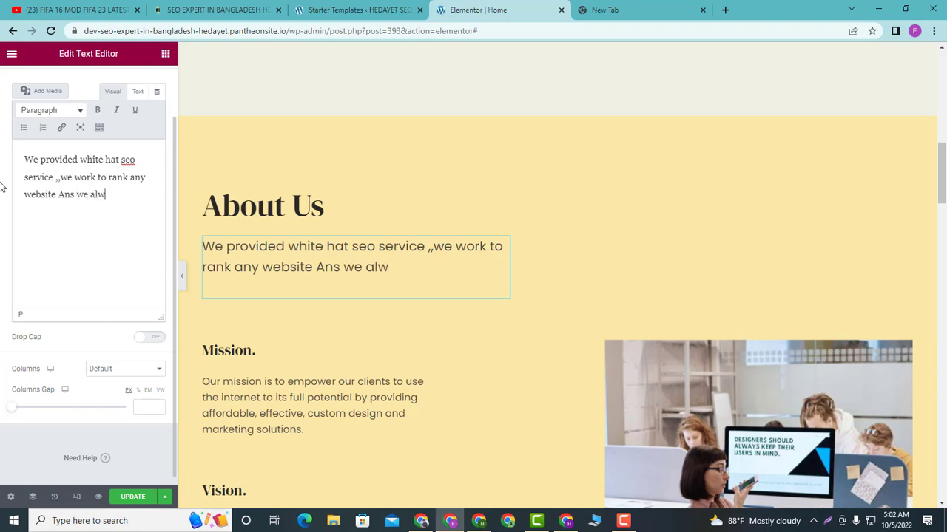
type("ays nprovide ec")
key("BackSpace")
type("xcell")
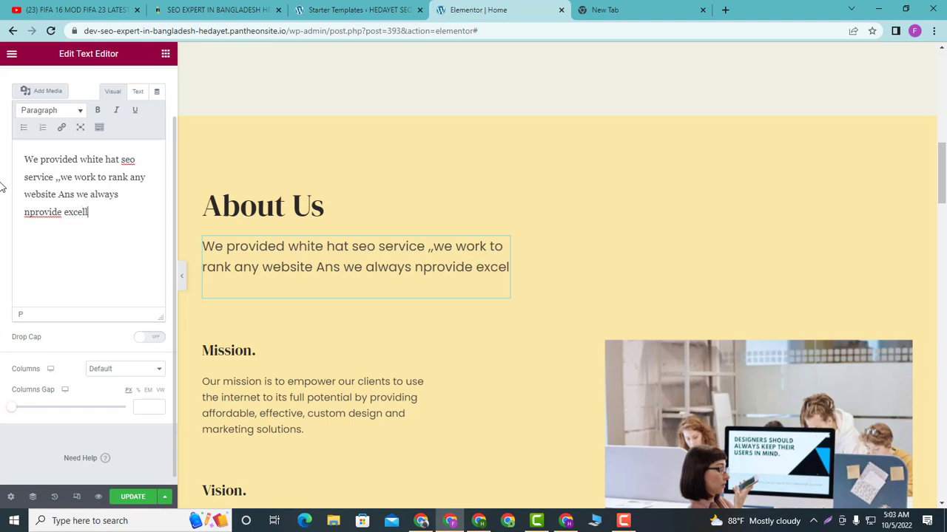
type("ent service")
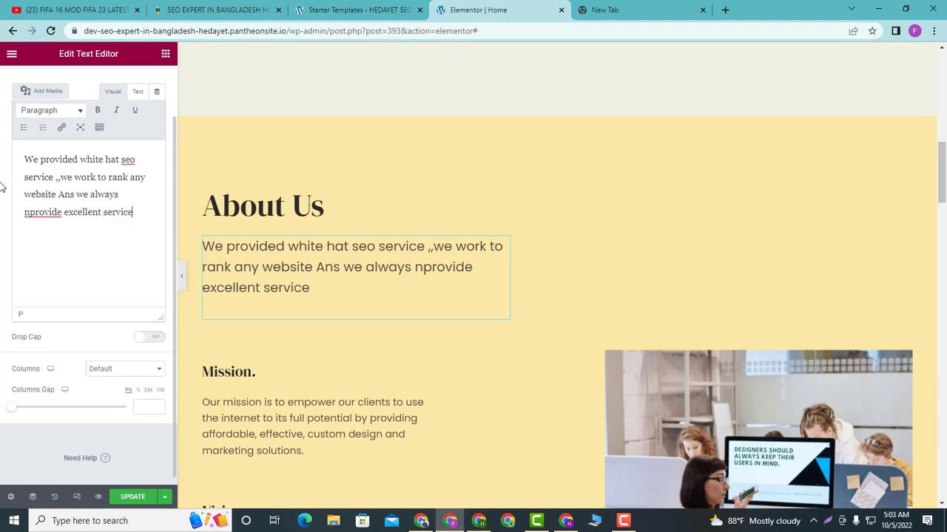
type("...")
scroll(308, 392, "down", 1)
Step: Replace the Mission text with 'Our main mission is always delighiting our claints.'
left_click(337, 393)
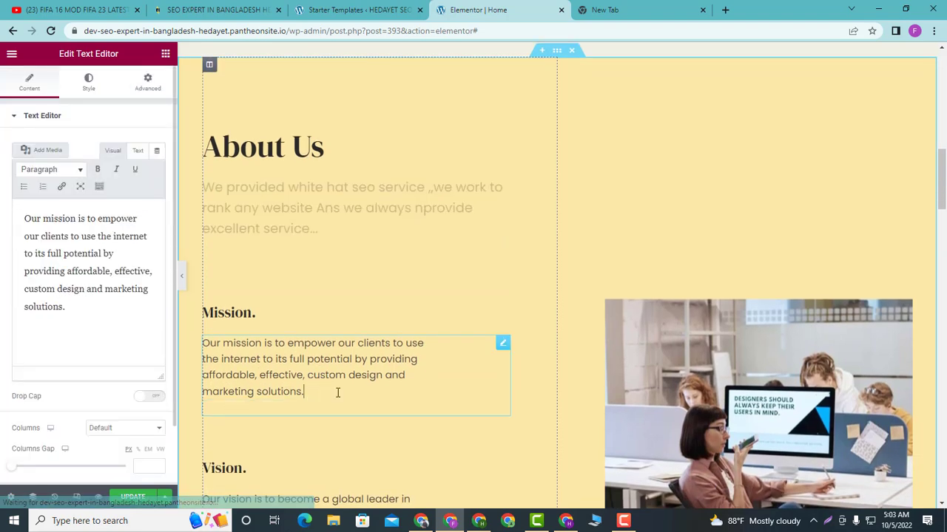
left_click(282, 375)
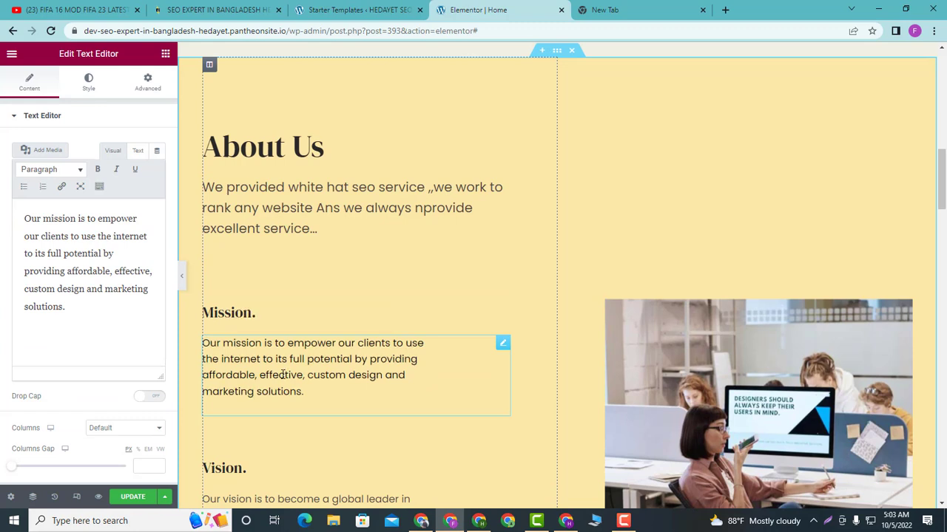
left_click(283, 391)
left_click_drag(125, 301, 70, 272)
left_click(82, 306)
key("ctrl+a")
key("BackSpace")
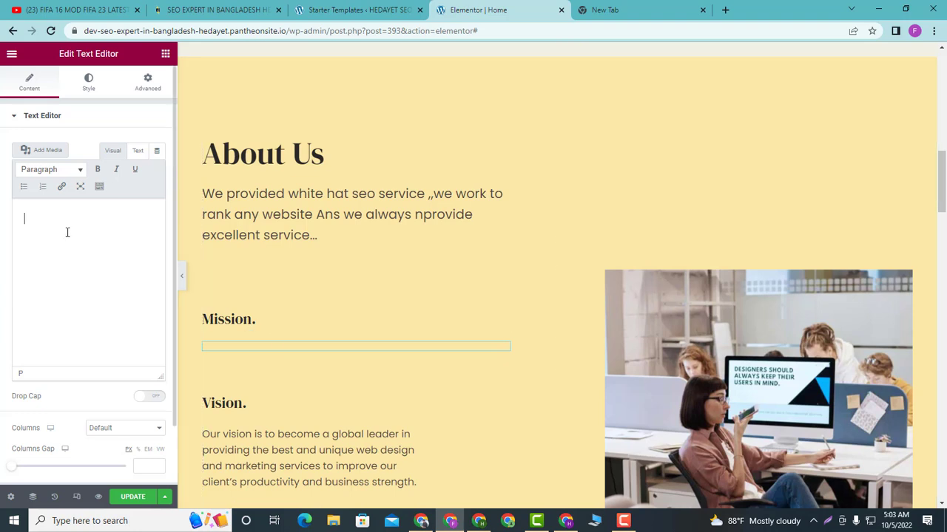
type("Our main mission ")
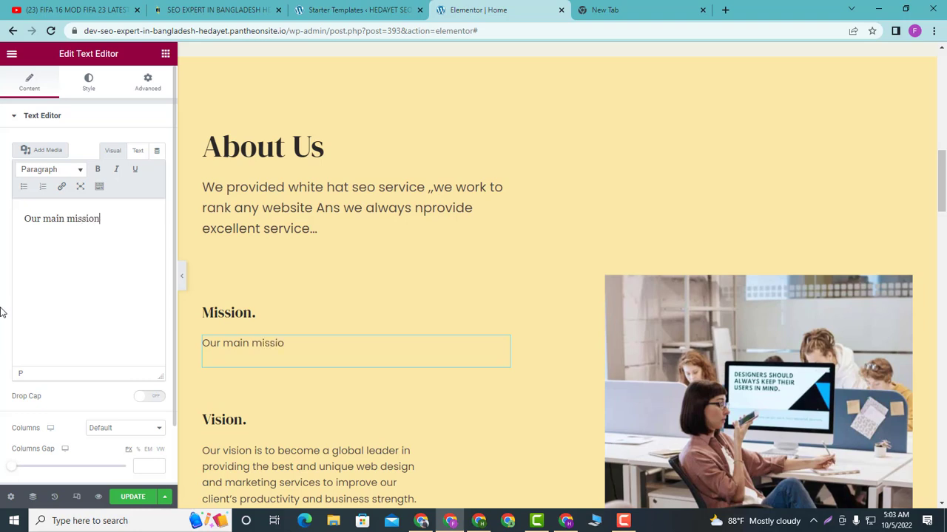
type("is always")
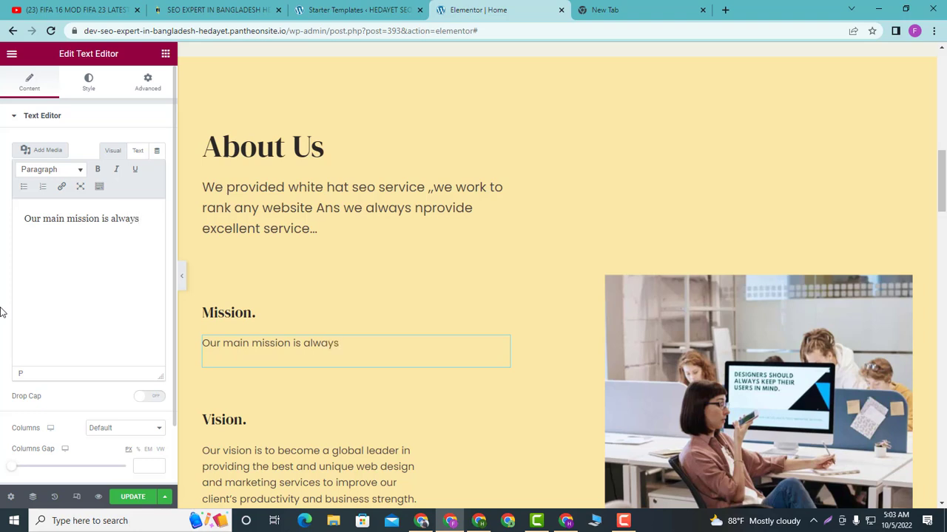
type(" delo")
key("BackSpace")
type("ighiting")
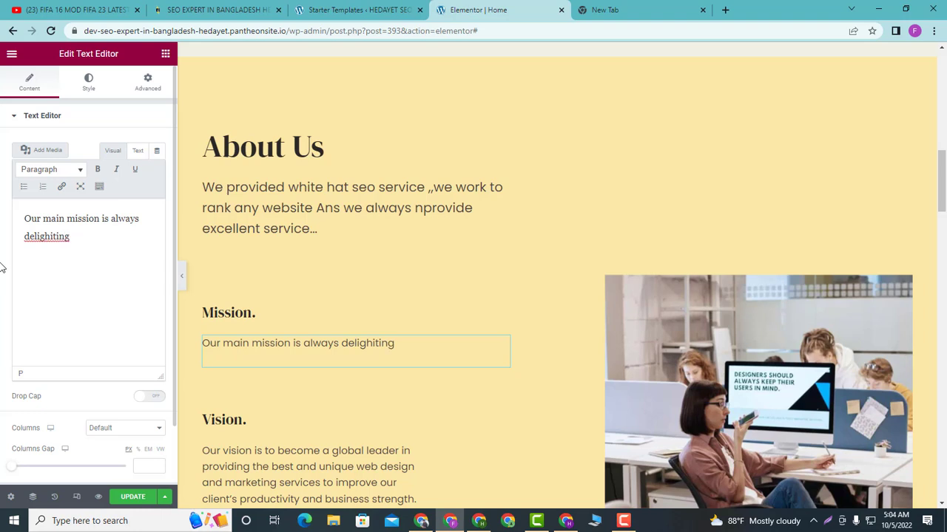
type(" our clain")
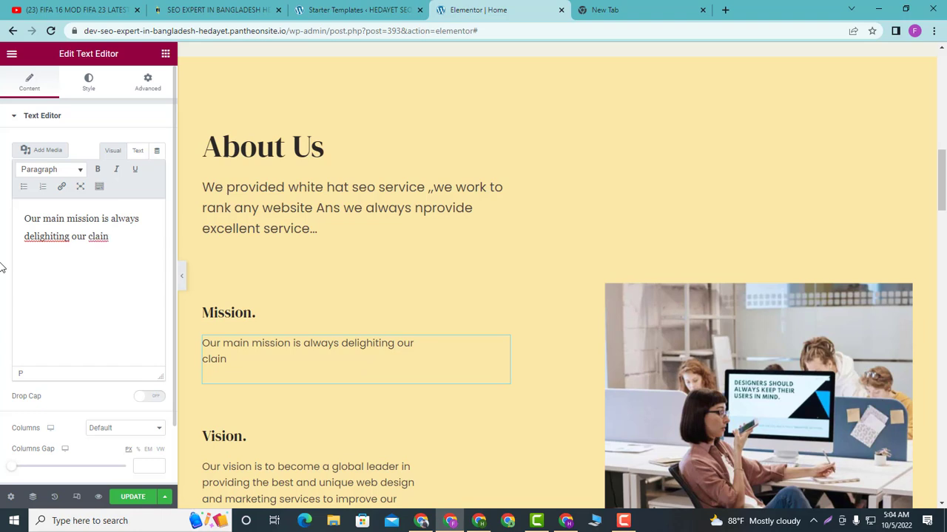
type("ts")
scroll(259, 406, "down", 2)
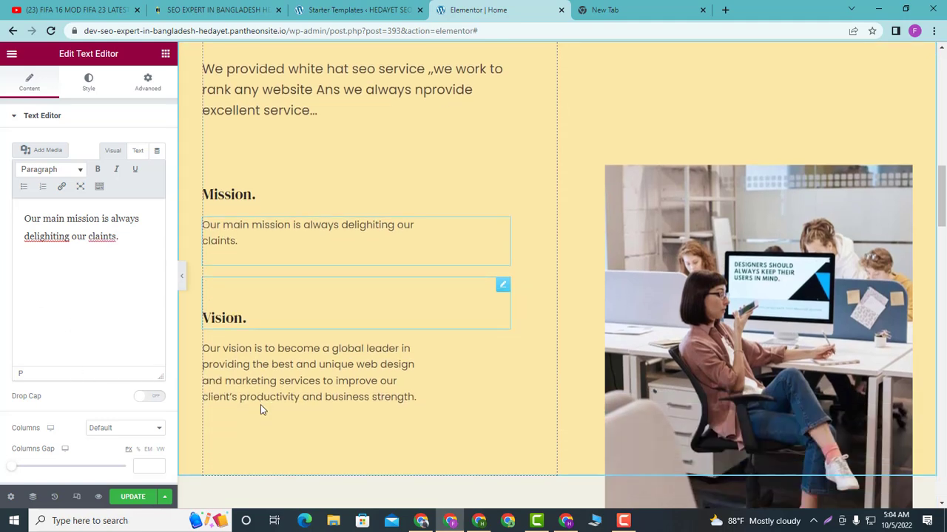
scroll(260, 405, "down", 2)
Step: Replace the Vision text with 'Running the website in keeping with our extreme modernity....'
left_click(402, 270)
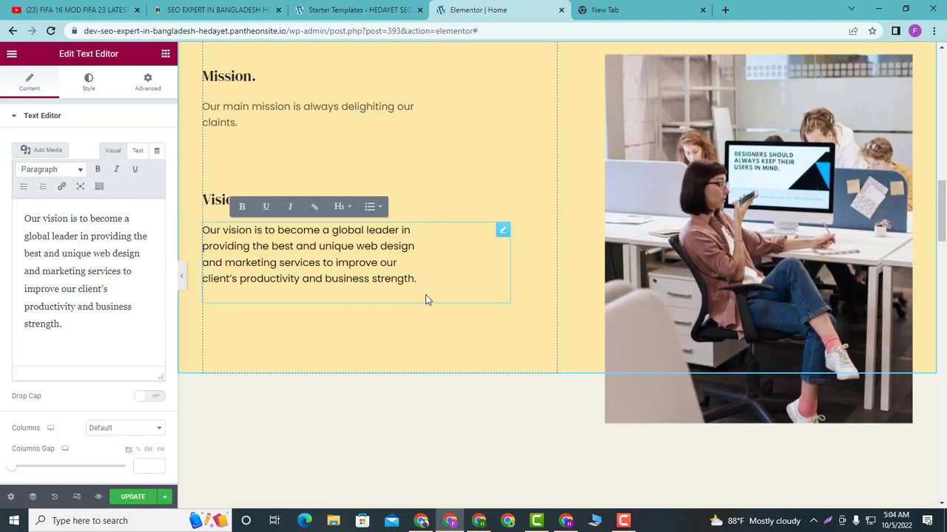
left_click_drag(414, 278, 130, 212)
left_click_drag(73, 322, 9, 214)
key("BackSpace")
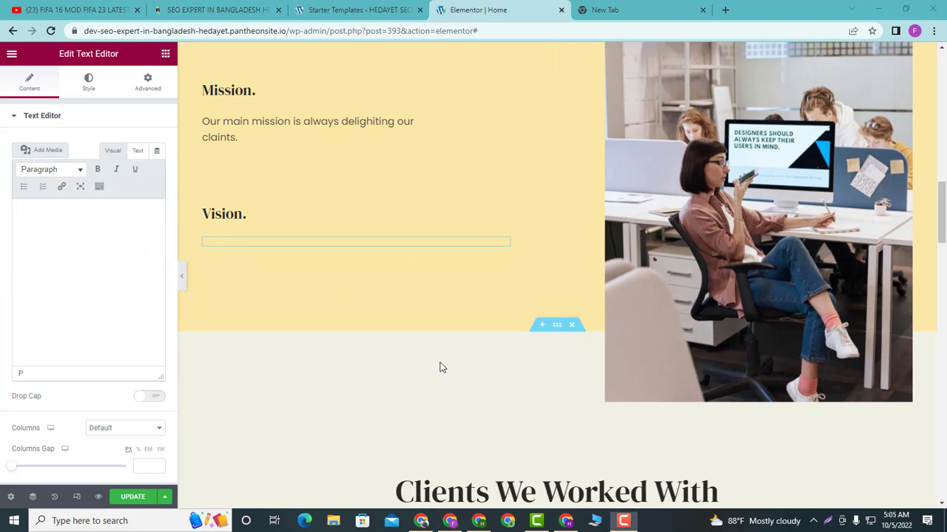
left_click(69, 230)
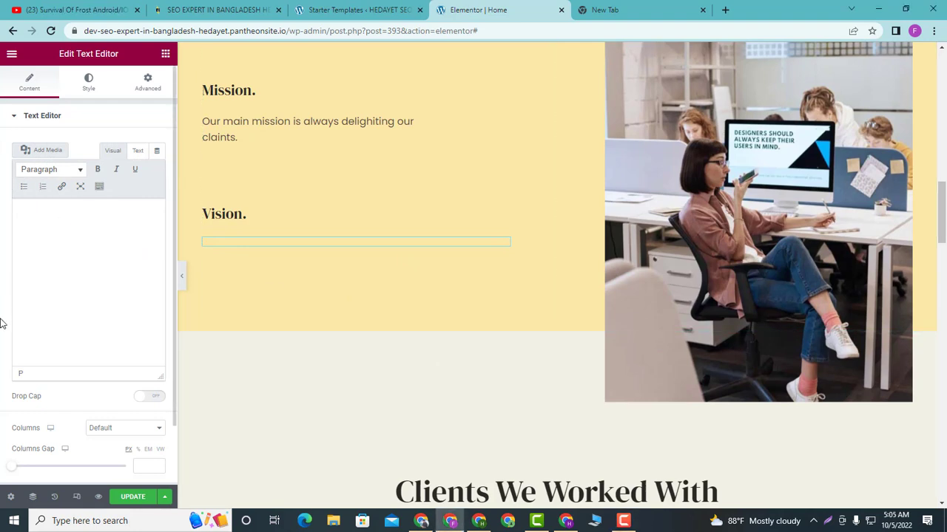
type("Running the ")
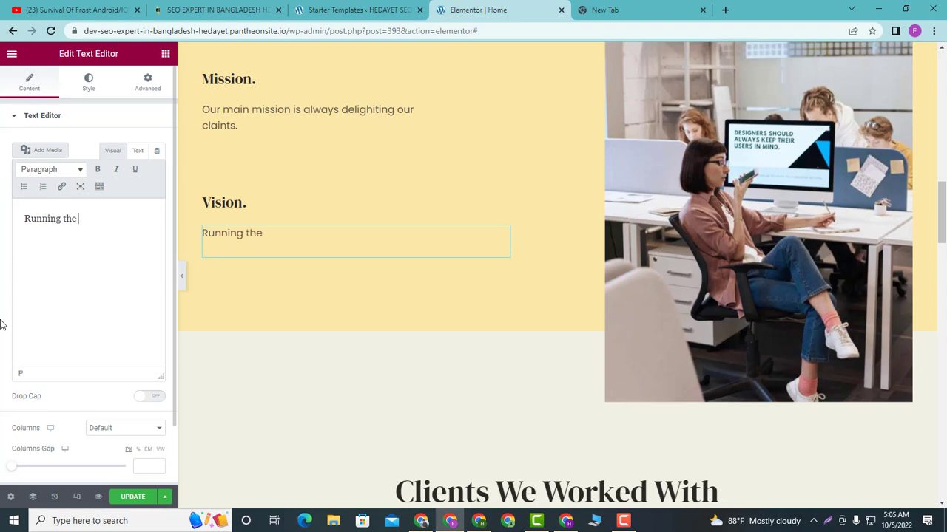
type("website i")
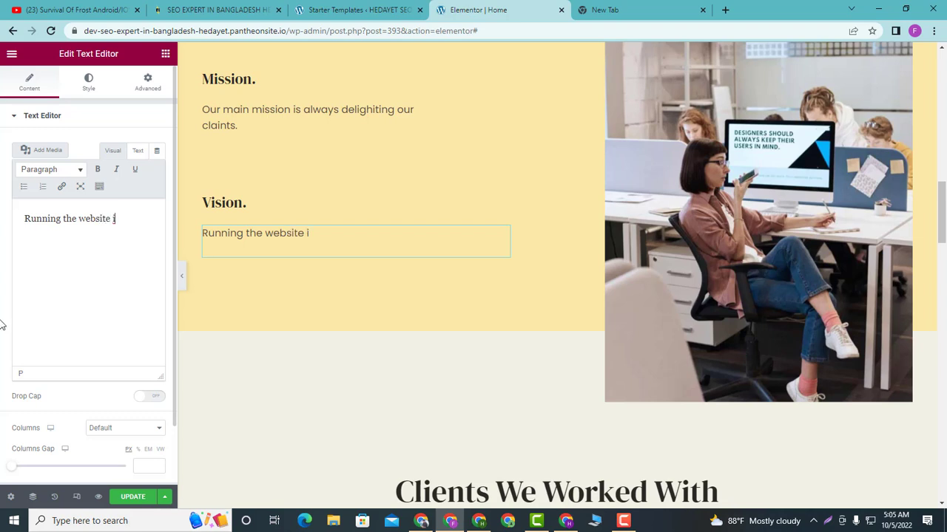
type("n keepin")
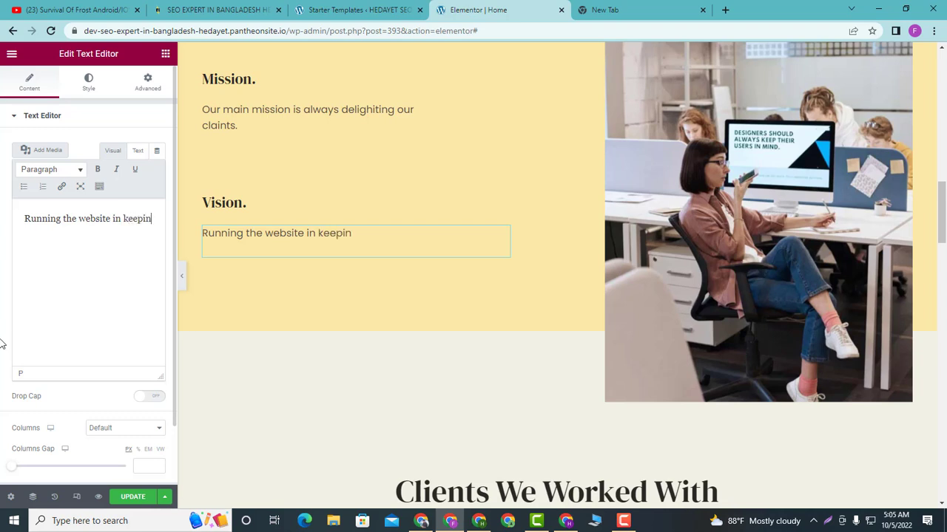
type("g with our extre")
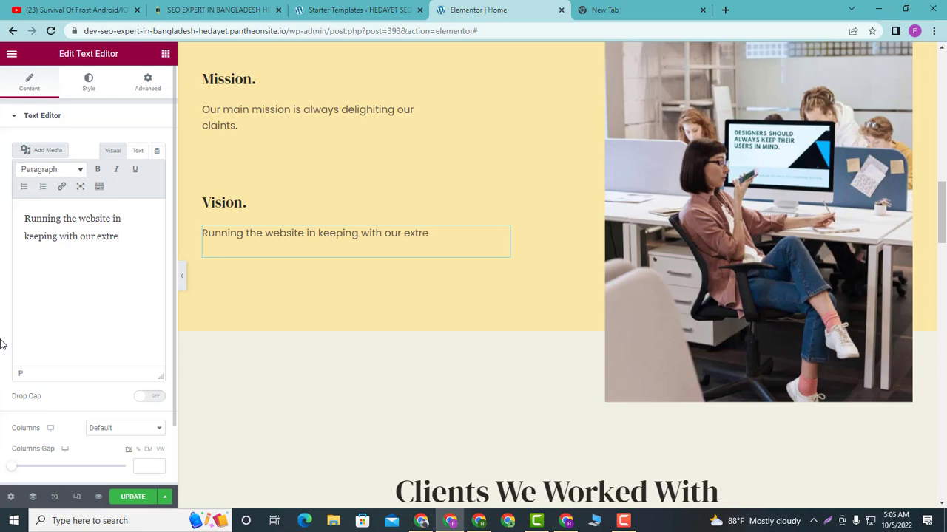
type("me")
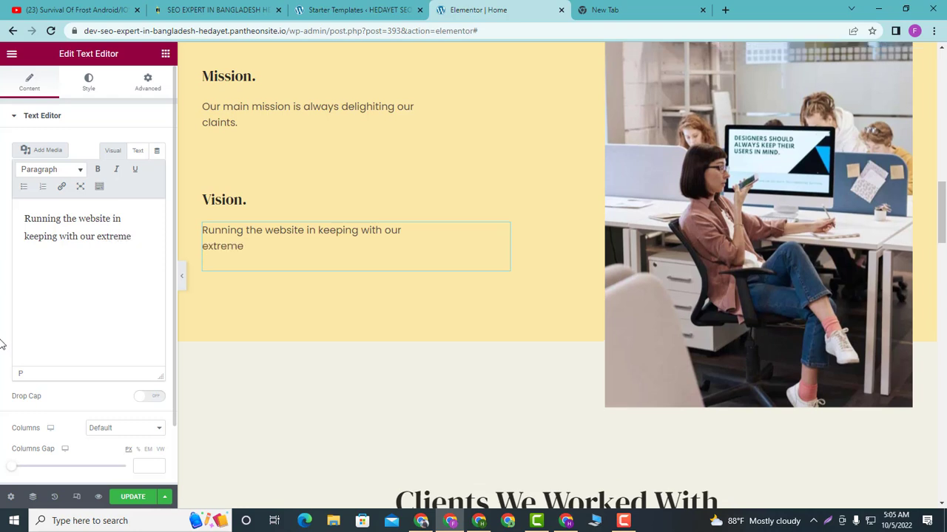
type(" modernity....")
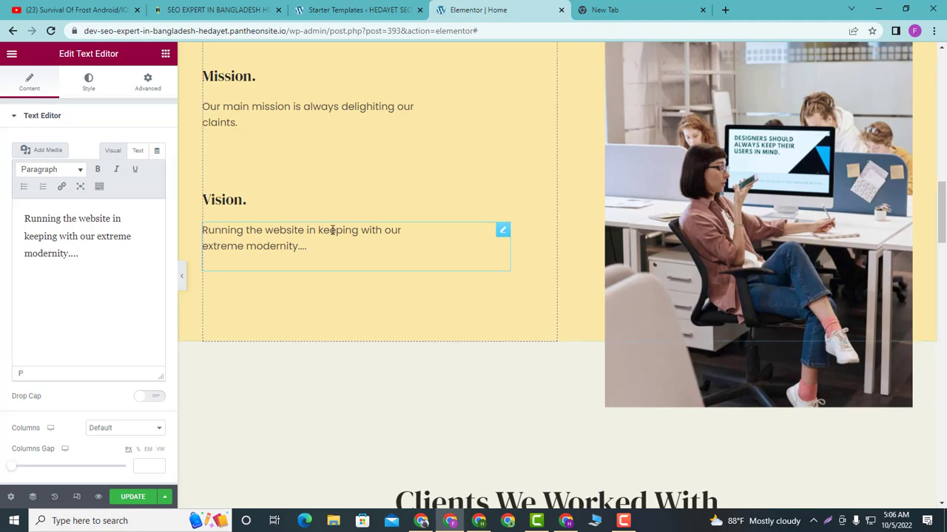
scroll(347, 333, "down", 2)
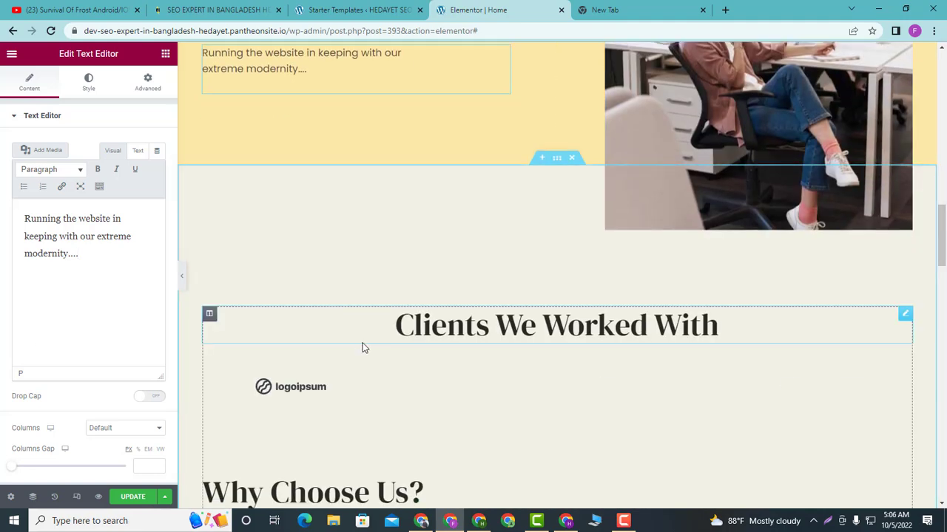
scroll(649, 339, "up", 5)
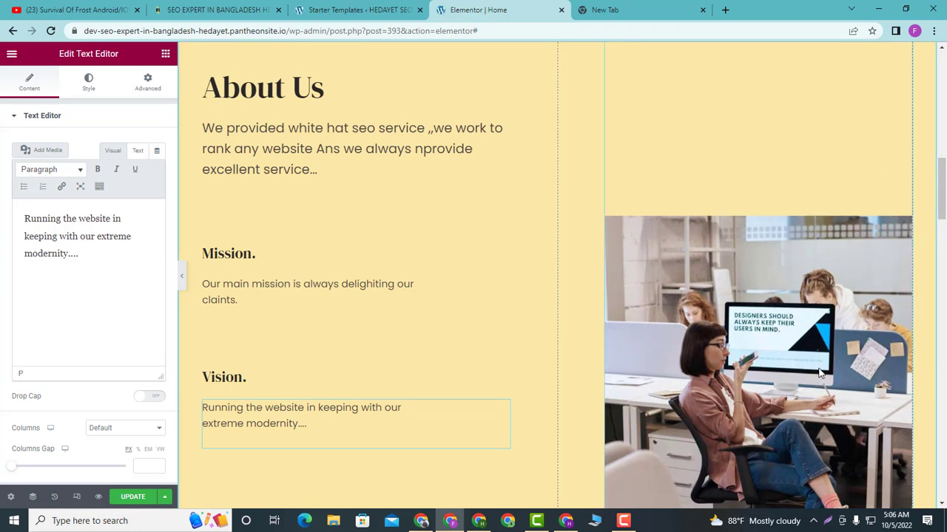
scroll(819, 373, "down", 3)
Step: Start replacing the office photo beside Mission and Vision with an uploaded file from the computer
left_click(838, 259)
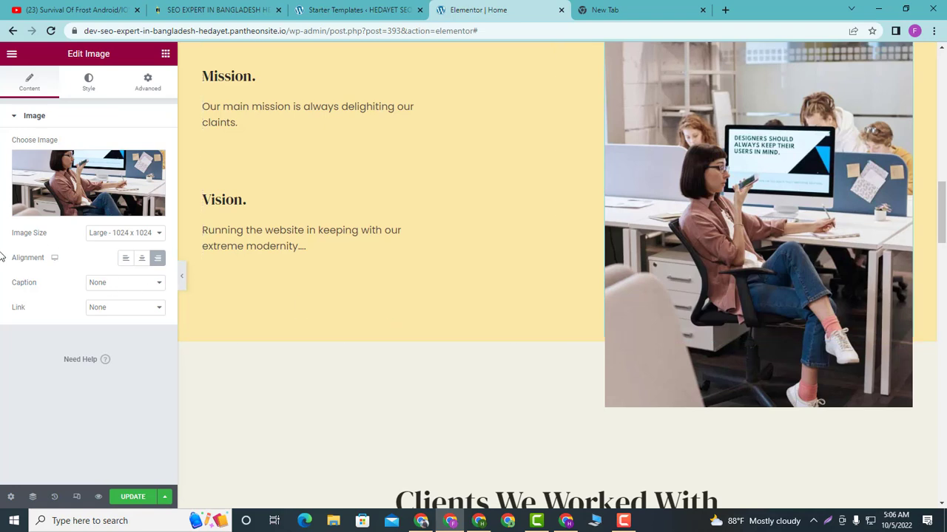
left_click_drag(858, 225, 831, 222)
mouse_move(81, 203)
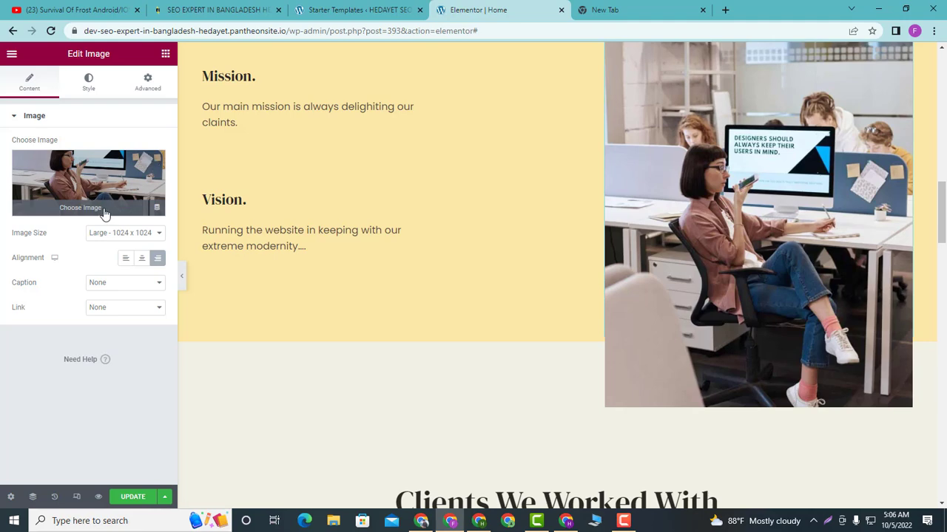
left_click(105, 214)
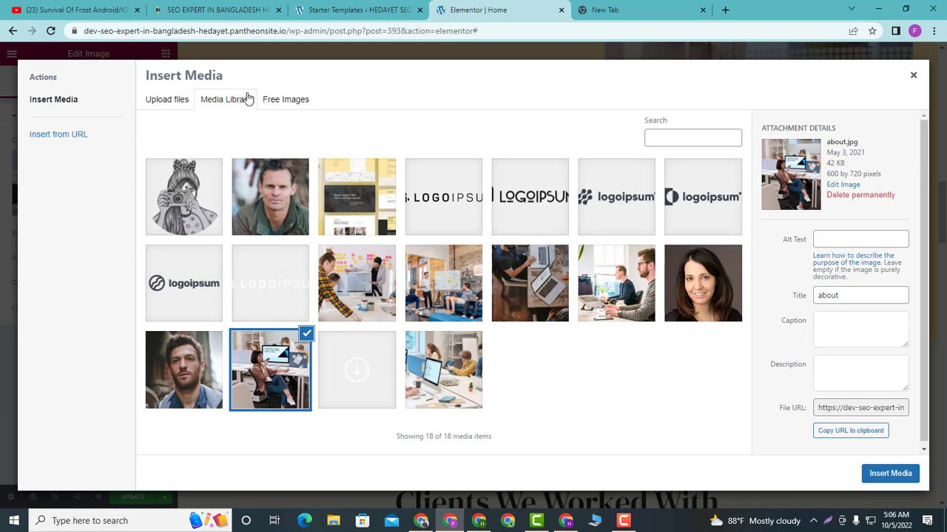
left_click(172, 100)
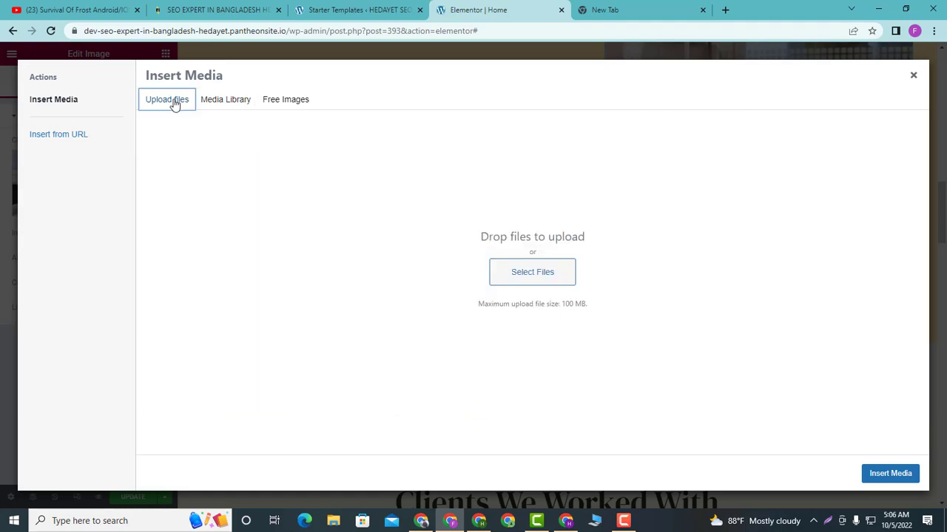
left_click(507, 287)
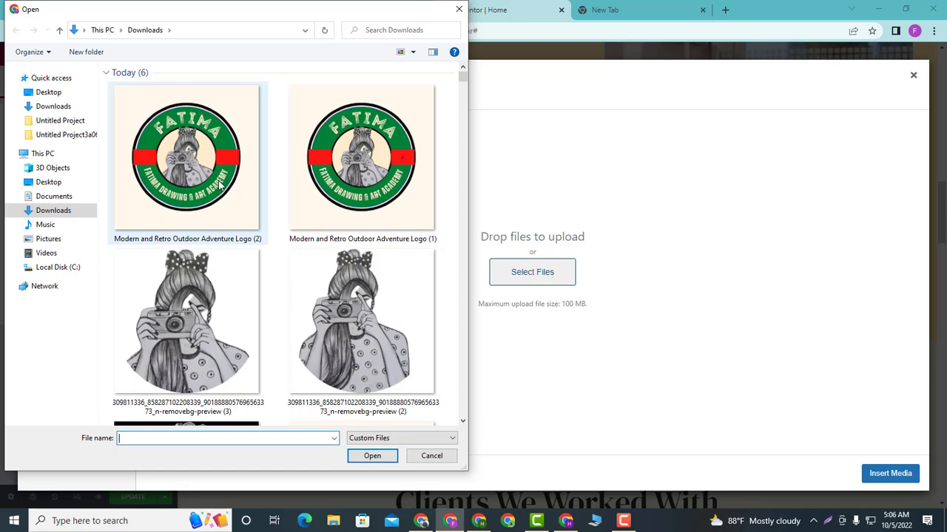
Step: Upload Screenshot_1.png from the Desktop into the media library
left_click(459, 9)
left_click(226, 106)
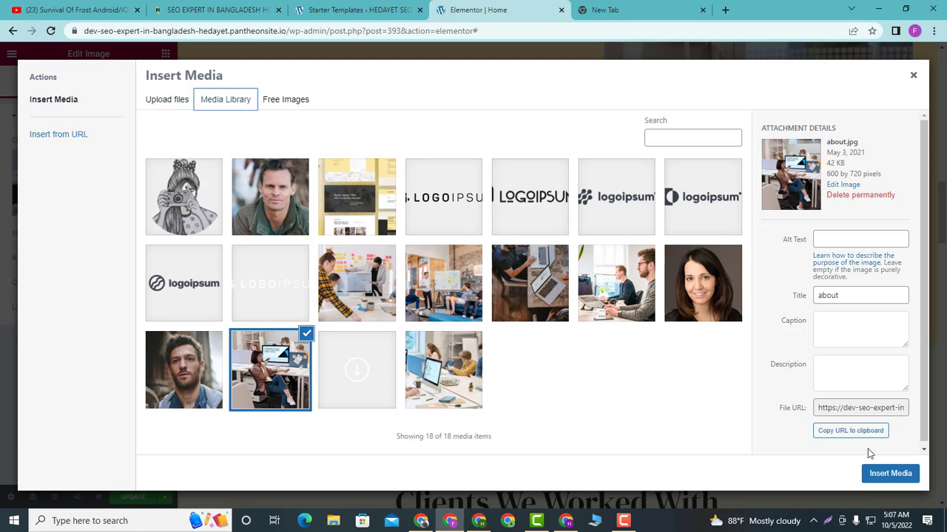
left_click(154, 102)
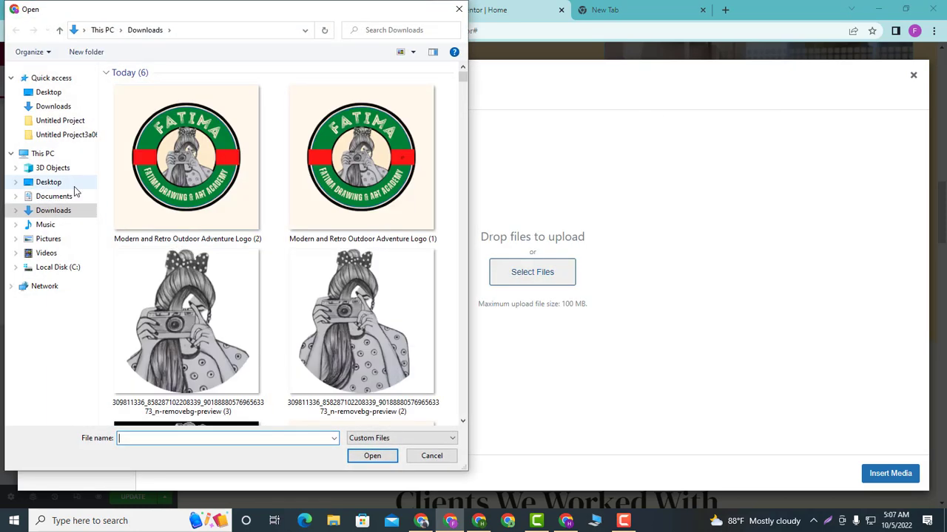
scroll(201, 254, "down", 8)
scroll(201, 254, "up", 8)
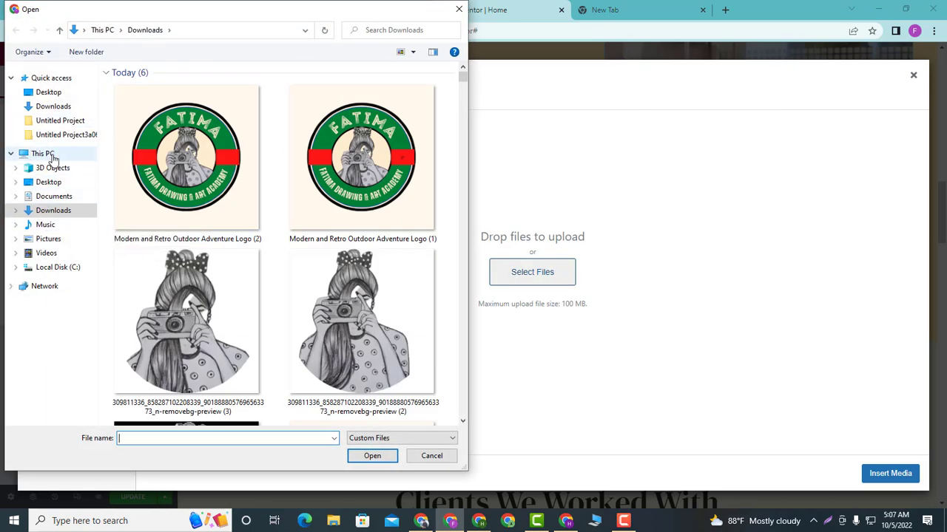
left_click(49, 182)
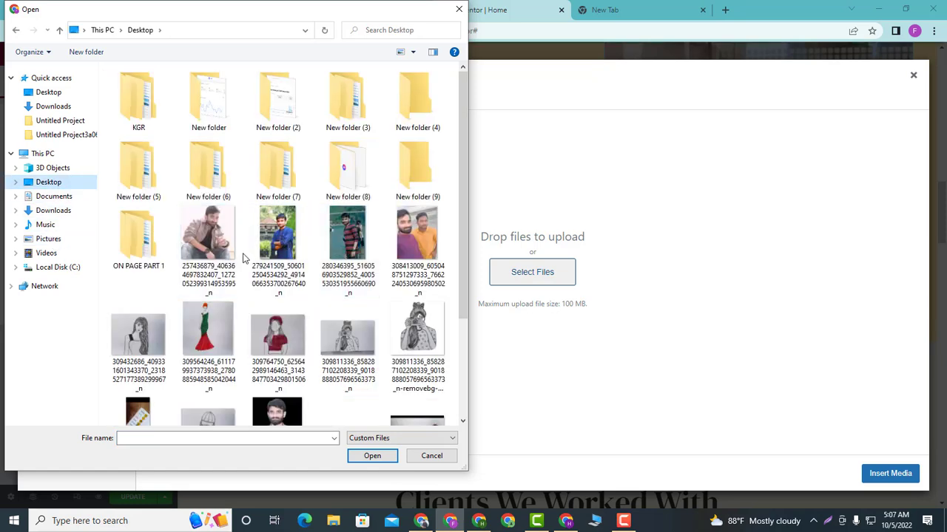
scroll(278, 273, "down", 2)
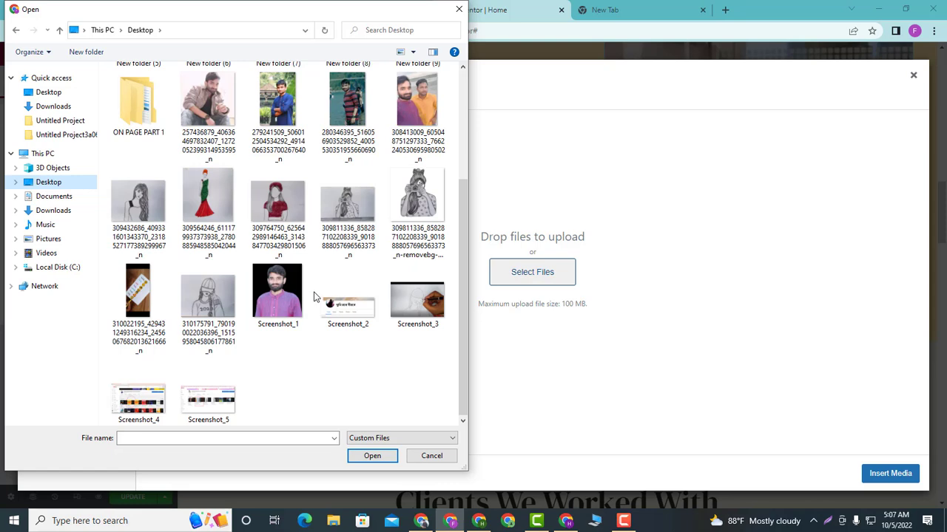
scroll(313, 297, "up", 3)
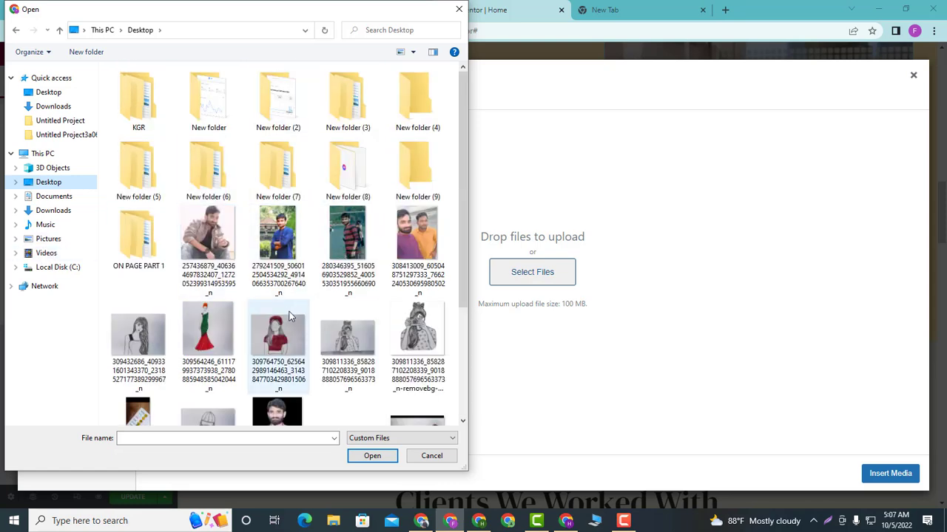
scroll(288, 315, "down", 2)
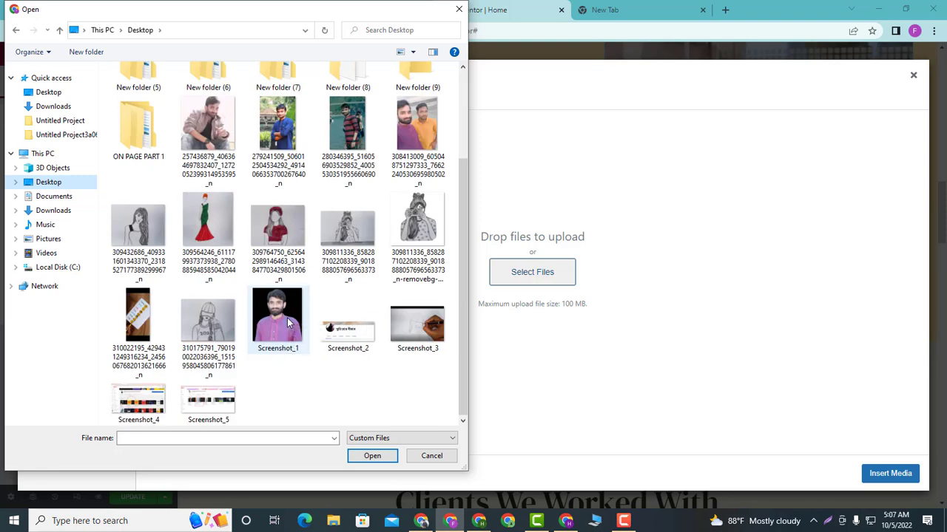
double_click(288, 319)
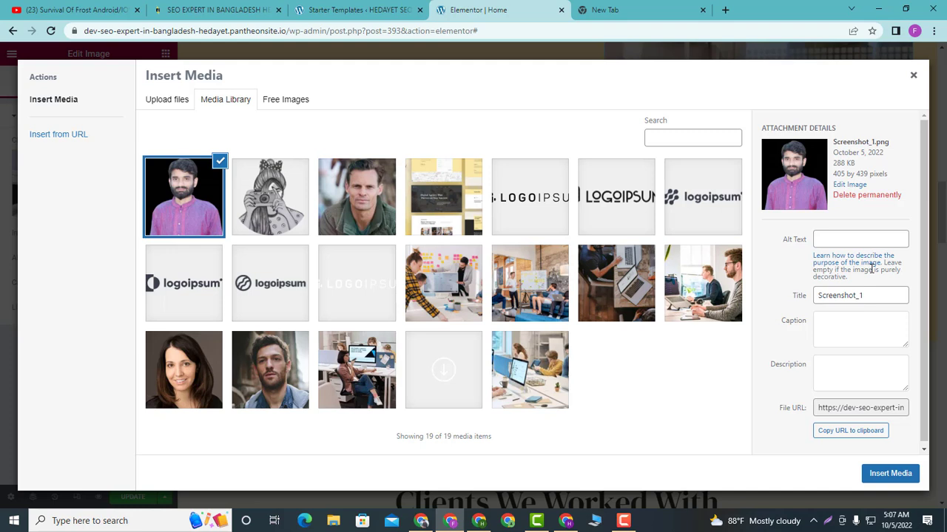
Step: Insert the uploaded Screenshot_1.png portrait in place of the office photo
left_click(874, 241)
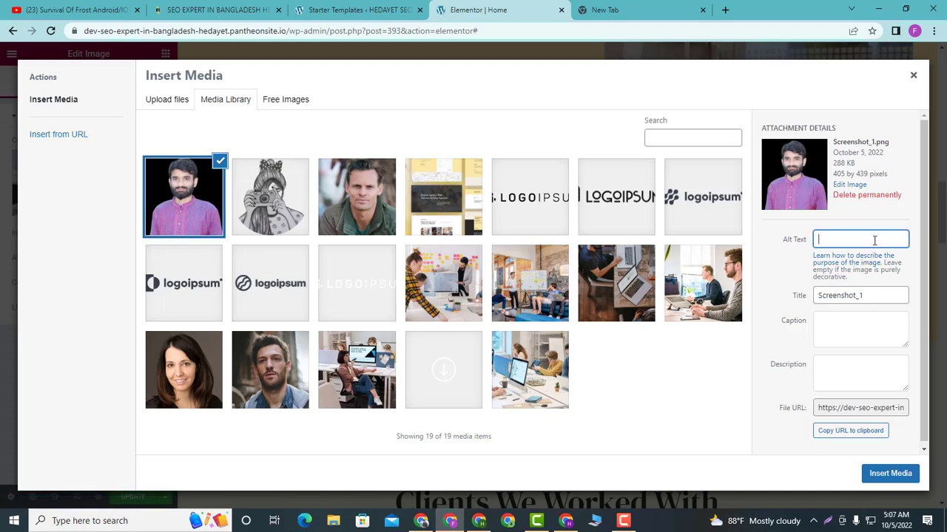
left_click(887, 483)
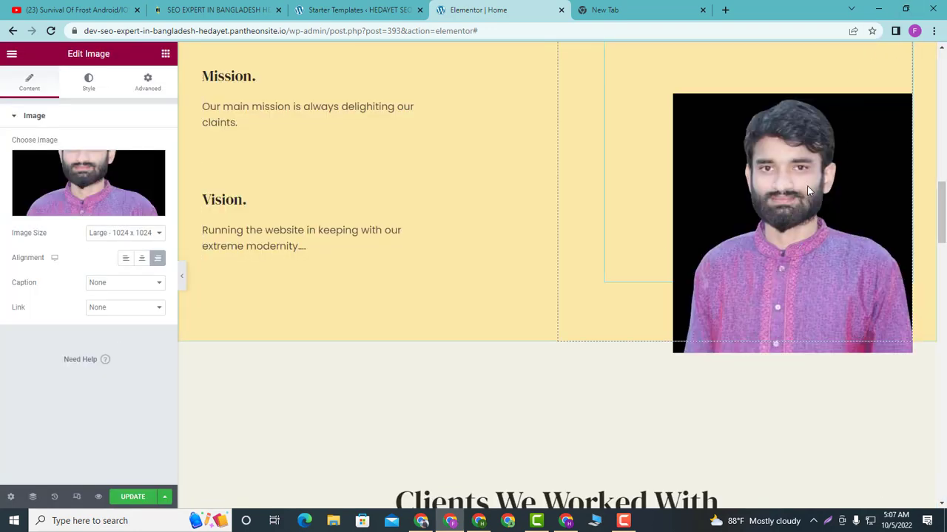
Step: Set the portrait's Image Size to 1536x1536
scroll(667, 281, "up", 2)
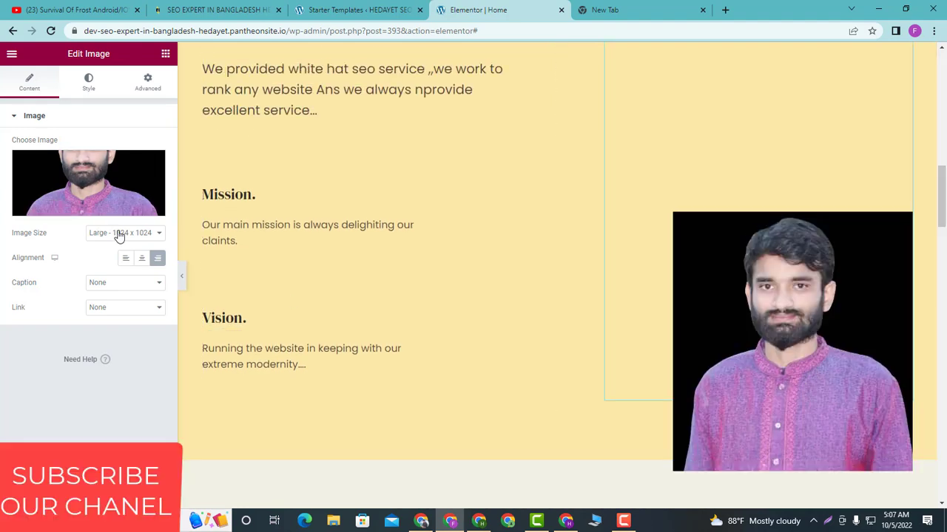
left_click(118, 234)
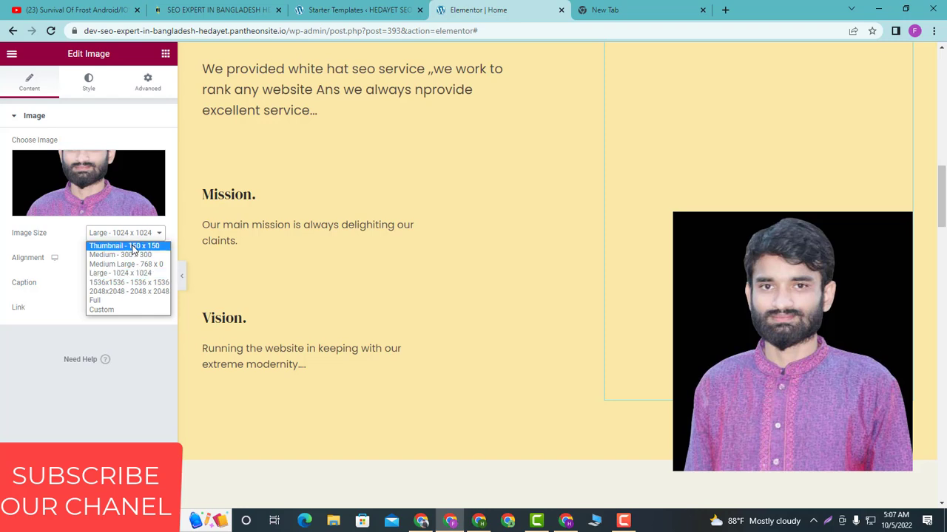
left_click(77, 250)
left_click(111, 235)
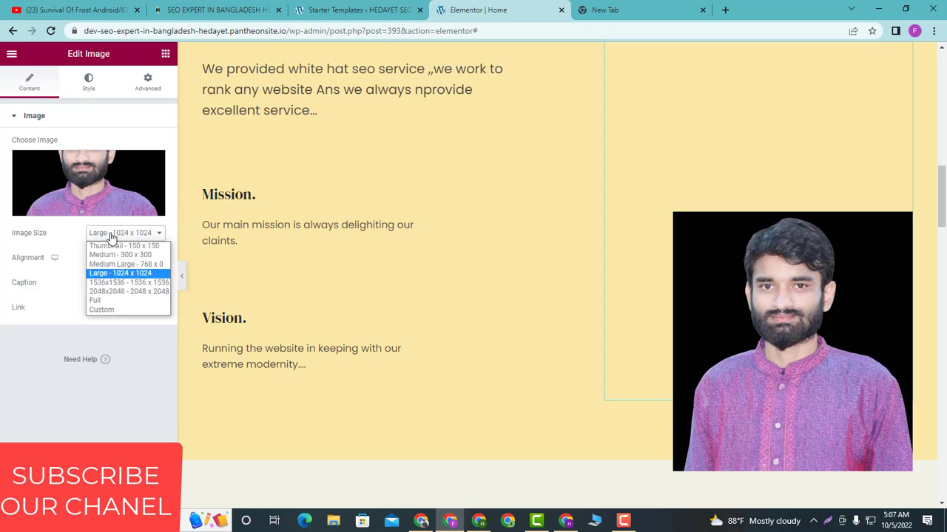
left_click(145, 245)
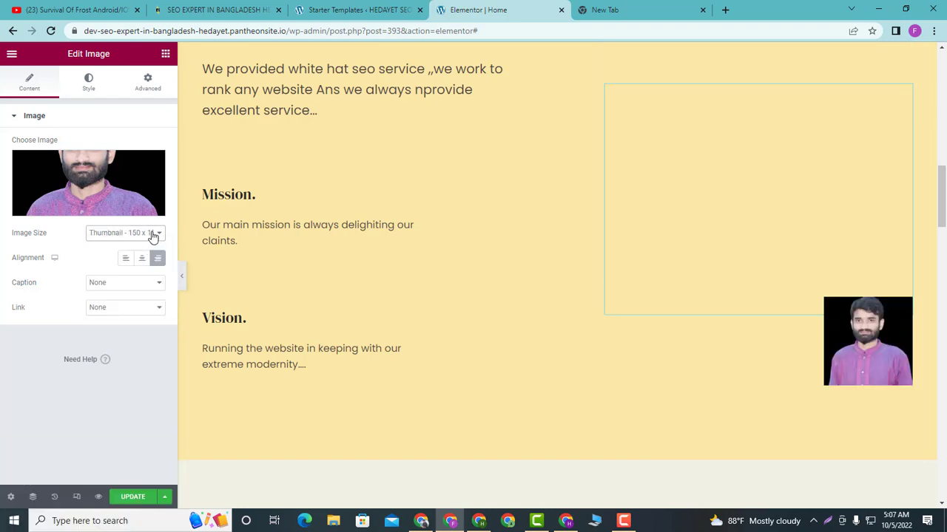
left_click(151, 235)
left_click(138, 256)
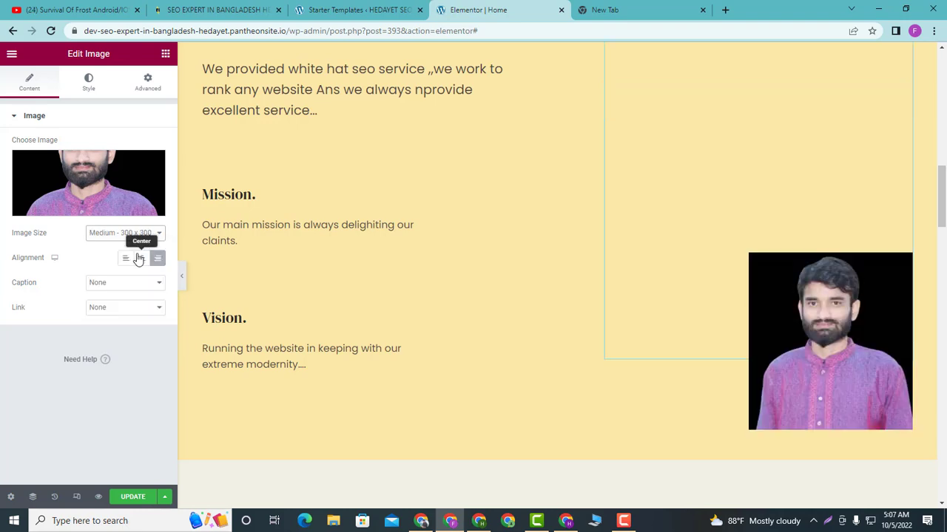
left_click(141, 244)
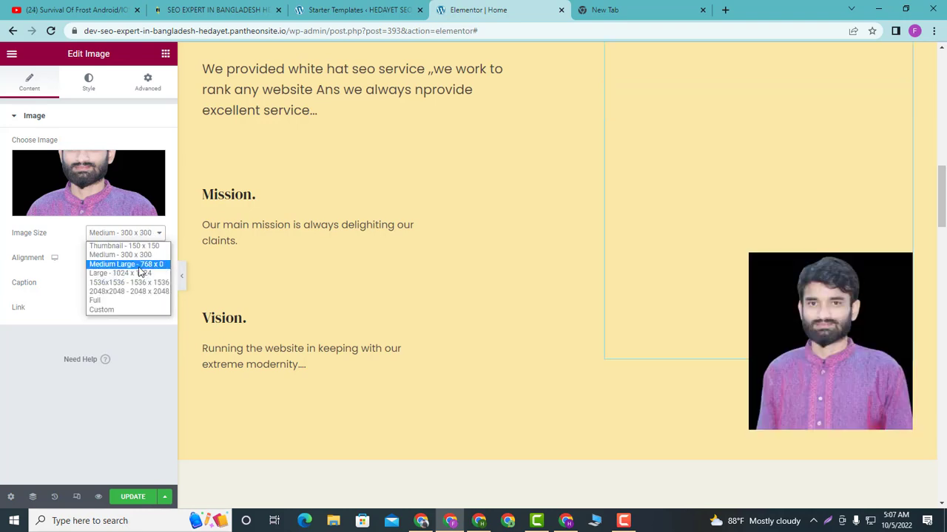
left_click(142, 272)
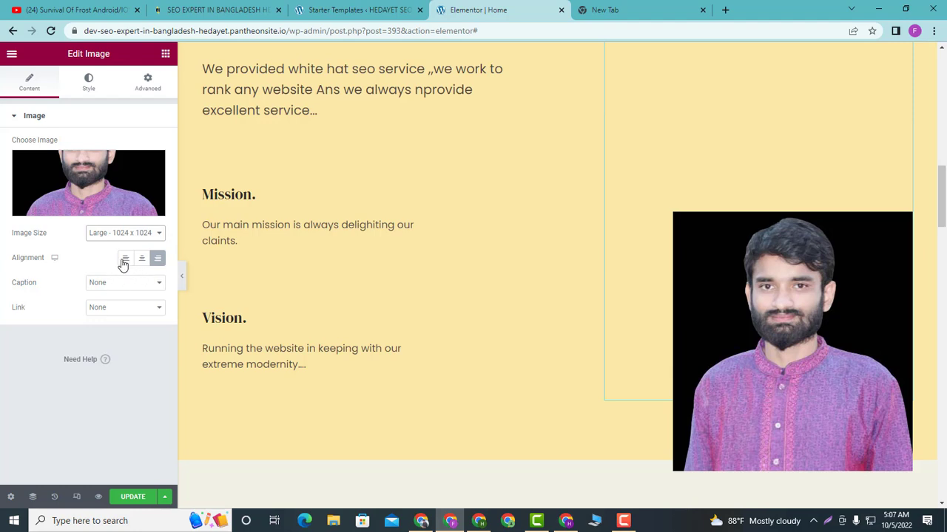
left_click(127, 235)
left_click(131, 283)
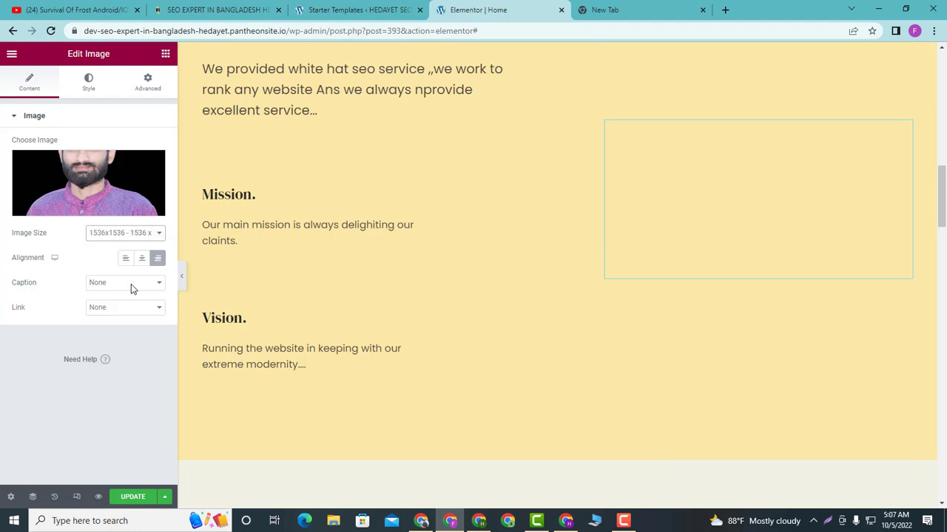
Step: Keep the portrait's Caption and Link both set to None
scroll(521, 282, "down", 1)
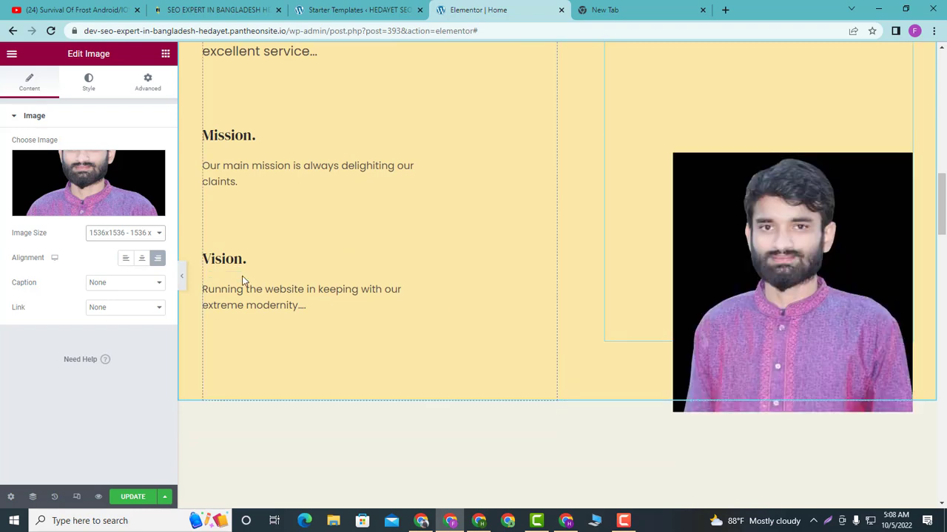
left_click(123, 284)
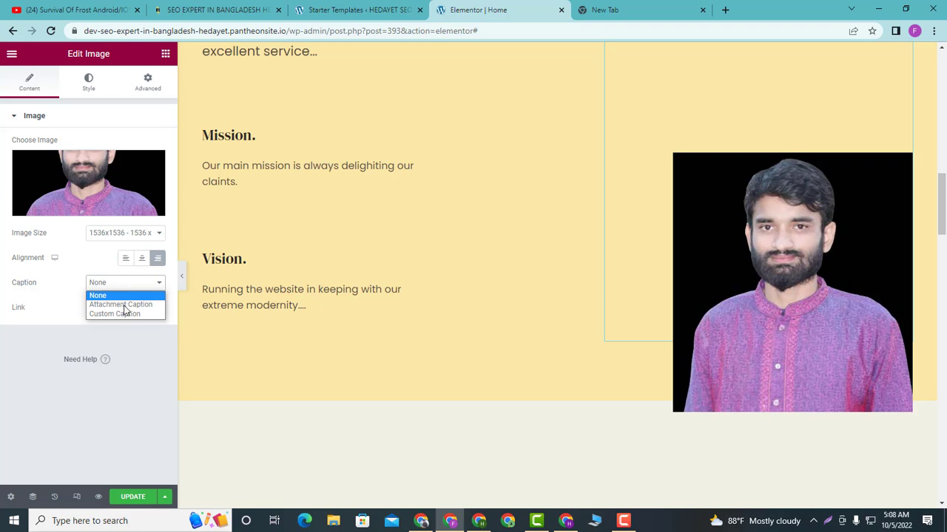
left_click(139, 340)
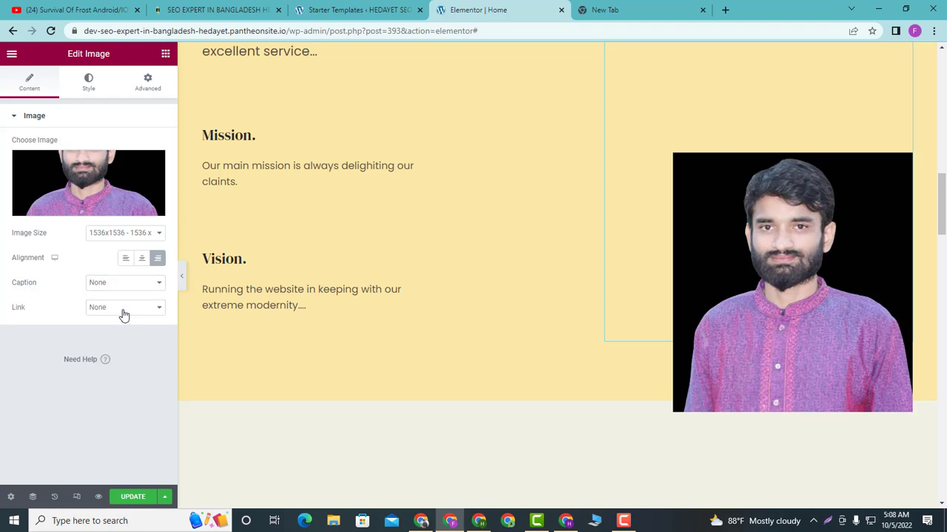
left_click(123, 315)
left_click(133, 348)
Step: Scroll to the 'Have a Project on mind?' section and start replacing its cta-img.jpg photo
scroll(405, 289, "up", 3)
scroll(404, 289, "down", 7)
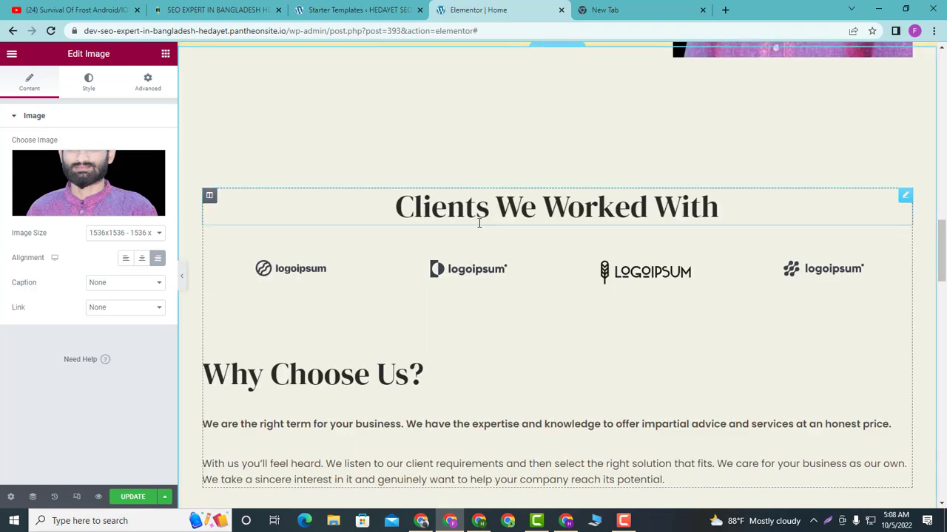
scroll(457, 438, "down", 4)
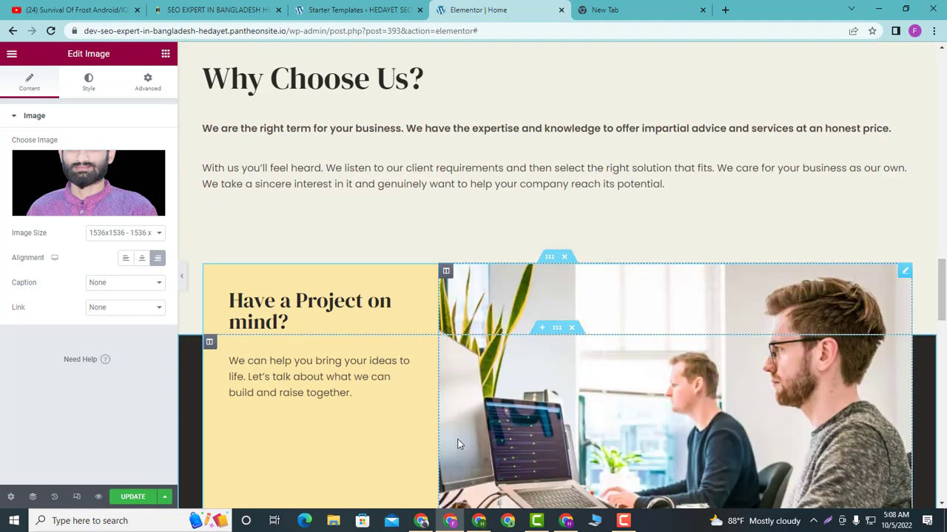
scroll(457, 443, "up", 10)
scroll(429, 351, "down", 8)
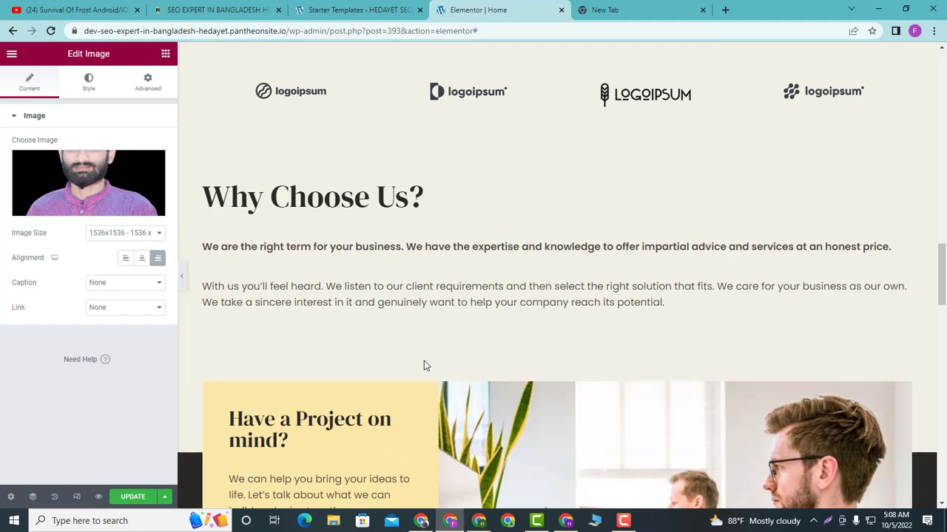
scroll(541, 264, "down", 2)
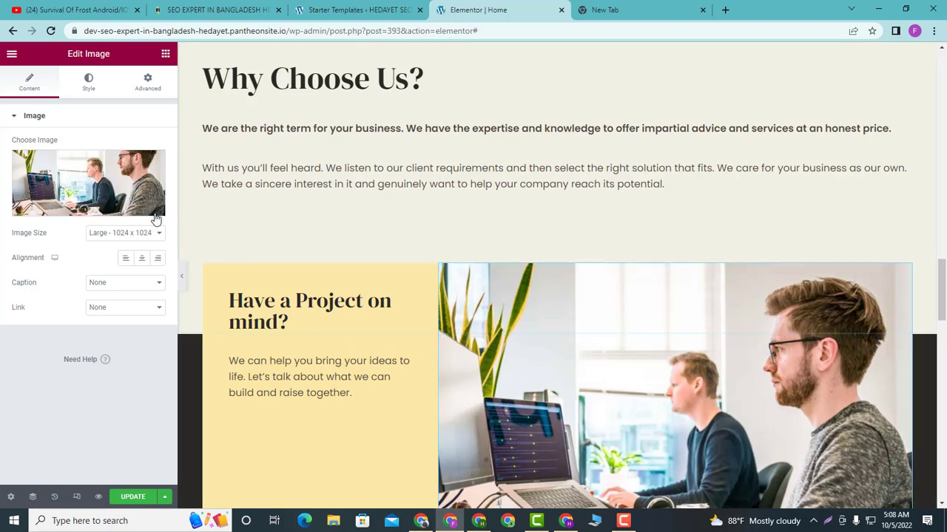
left_click(101, 211)
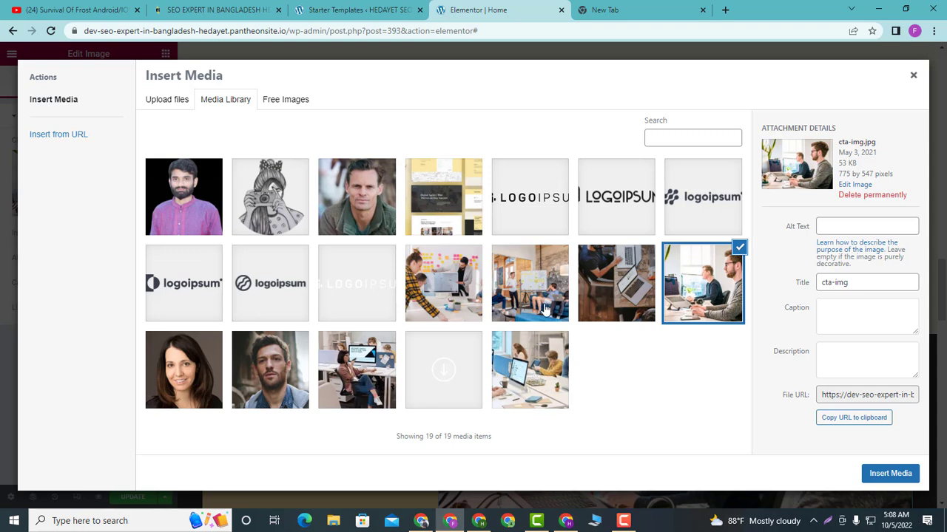
Step: Insert gallery-3.jpg from the Media Library as the project section photo
left_click(460, 298)
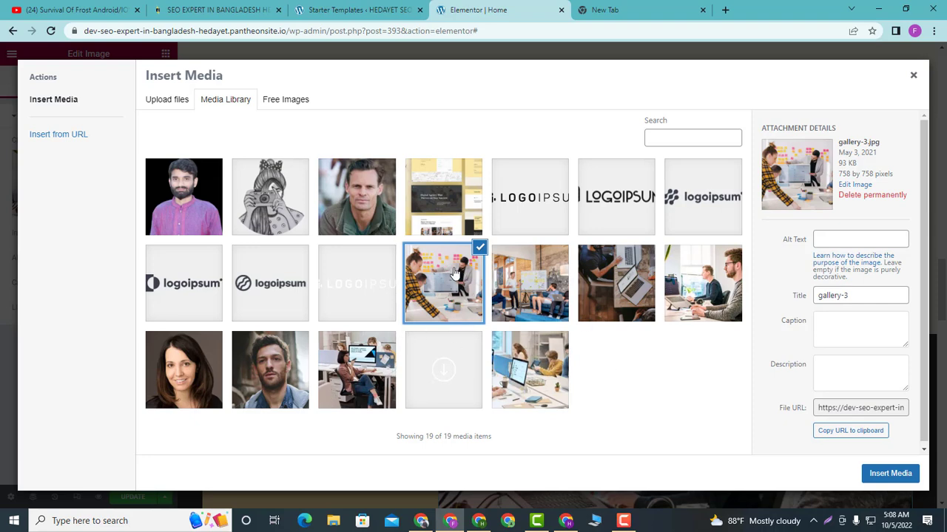
left_click(895, 475)
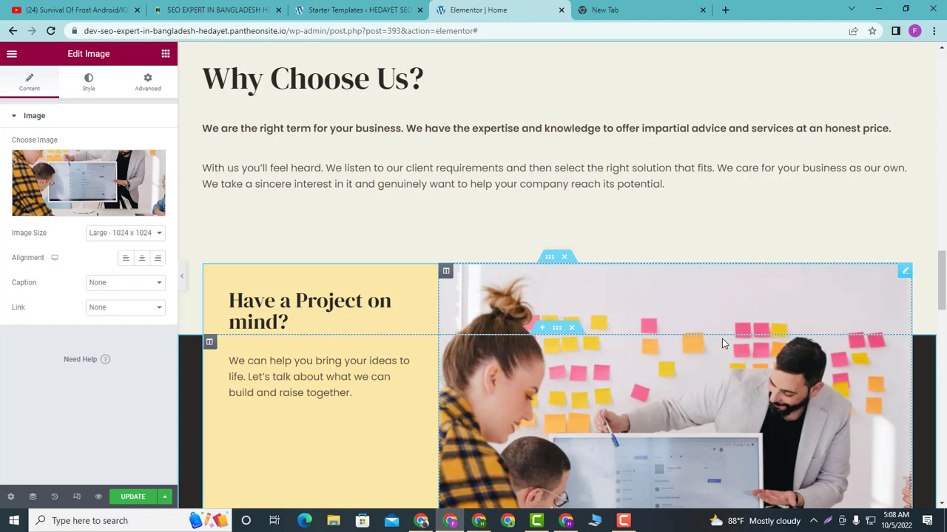
scroll(777, 378, "down", 3)
scroll(699, 382, "down", 2)
scroll(607, 386, "up", 3)
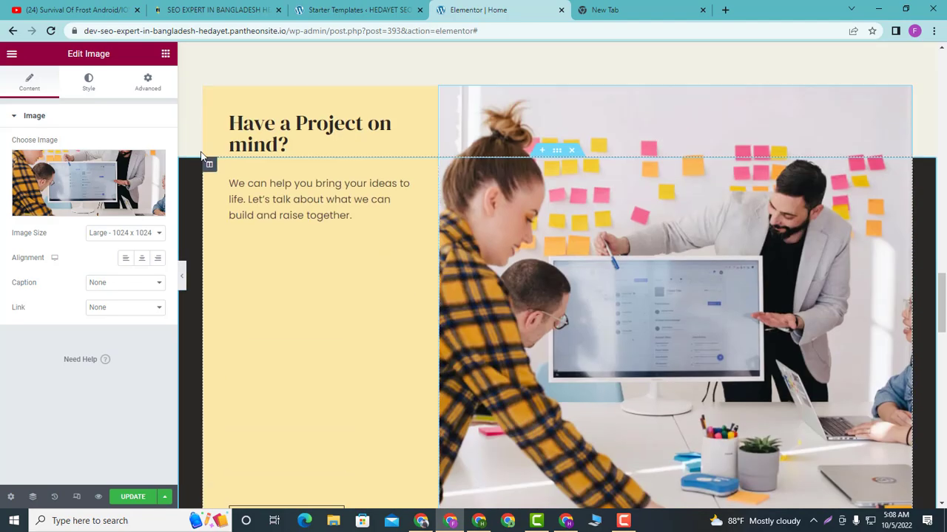
scroll(277, 165, "up", 3)
scroll(340, 205, "down", 3)
scroll(425, 360, "down", 3)
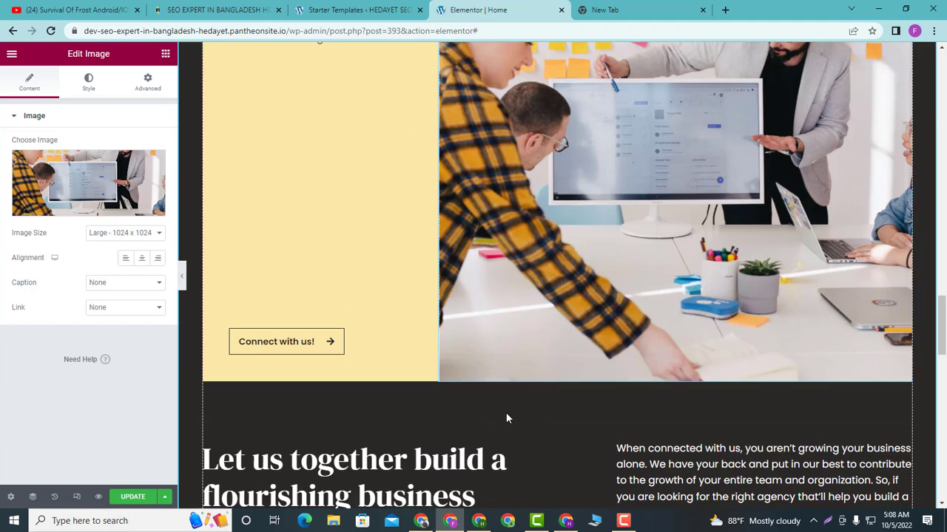
scroll(503, 417, "down", 2)
scroll(524, 406, "down", 3)
scroll(530, 412, "down", 3)
scroll(524, 419, "down", 4)
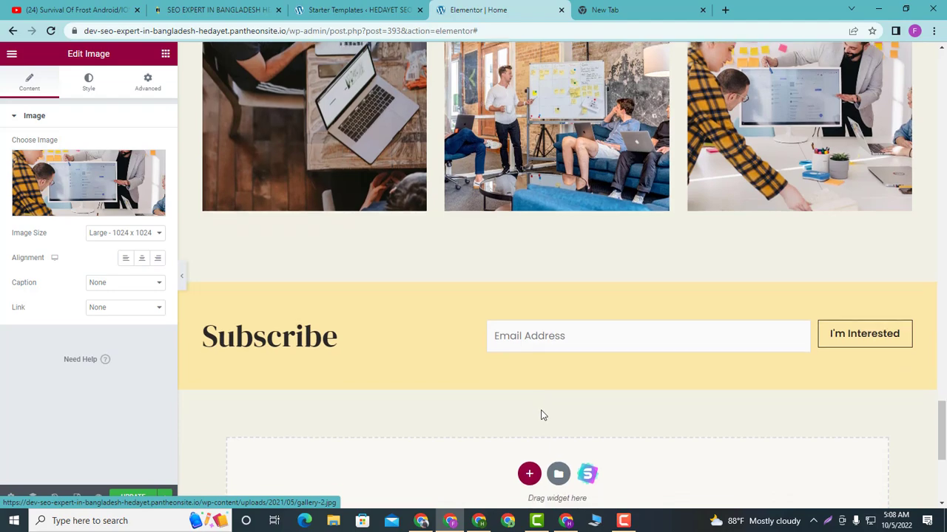
scroll(540, 412, "down", 4)
scroll(540, 410, "up", 4)
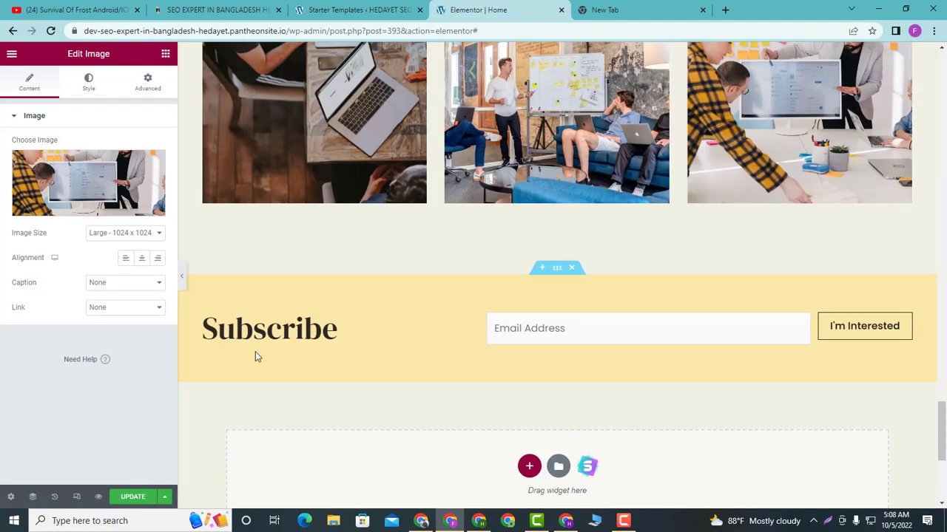
scroll(466, 337, "up", 3)
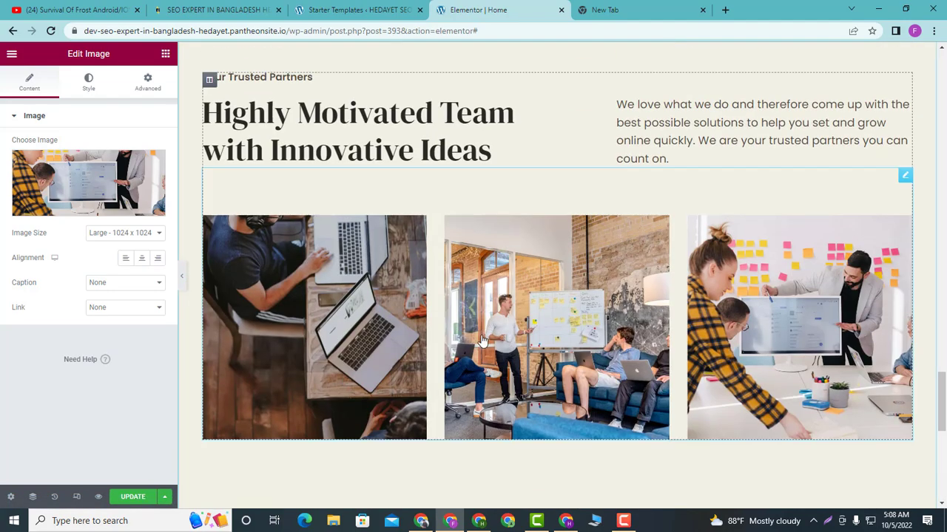
scroll(488, 343, "down", 7)
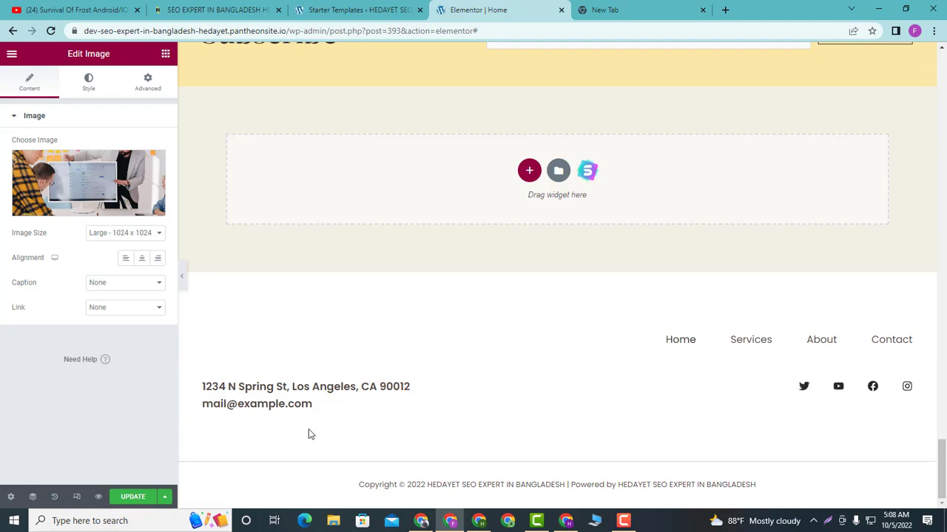
scroll(309, 434, "up", 12)
scroll(334, 365, "up", 10)
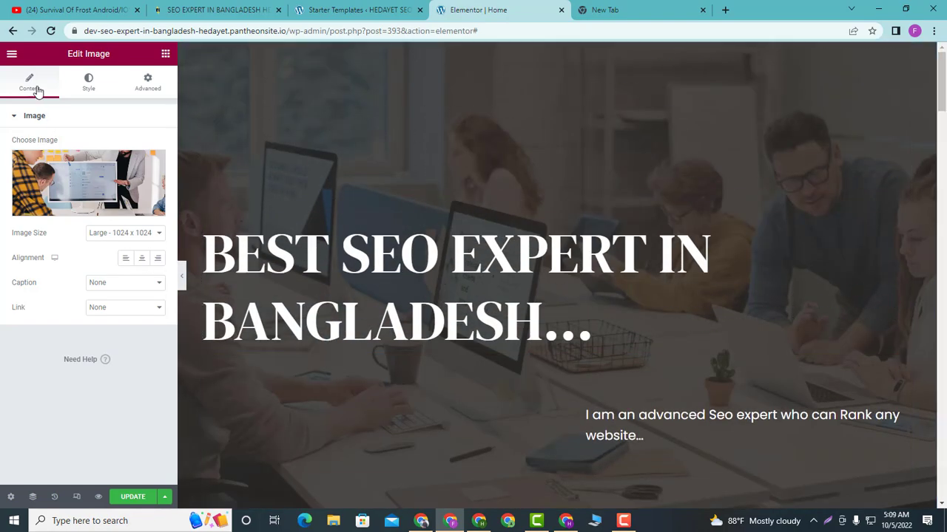
Step: Update the homepage, go back in the browser, and select the site's base URL to copy
left_click(132, 498)
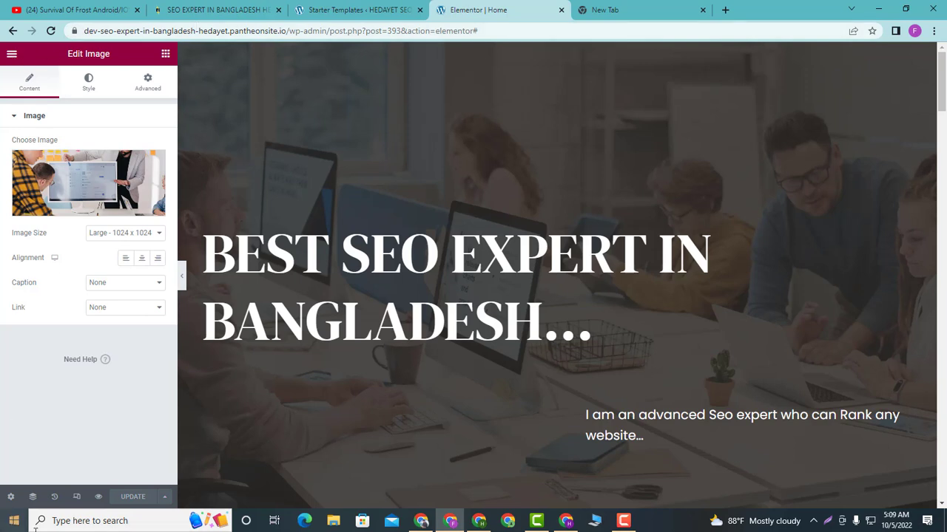
left_click(13, 30)
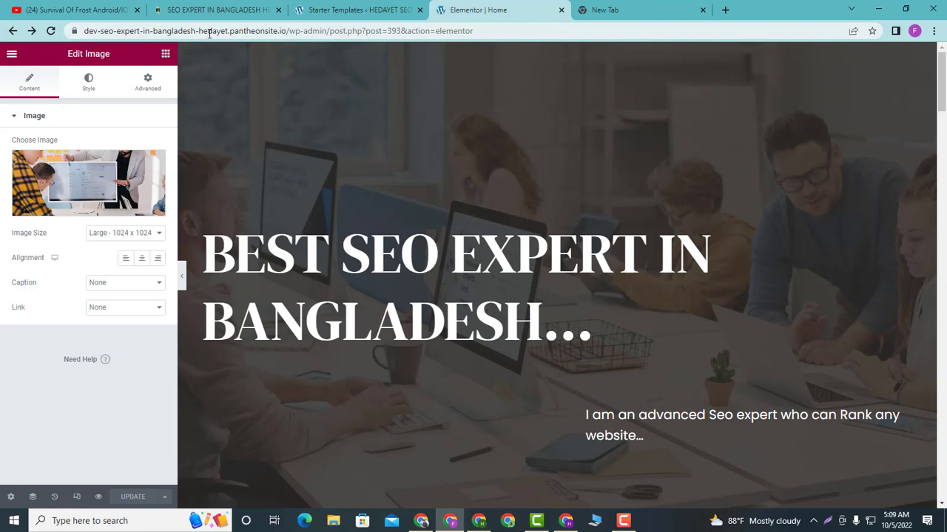
left_click_drag(286, 33, 81, 32)
key("ctrl+c")
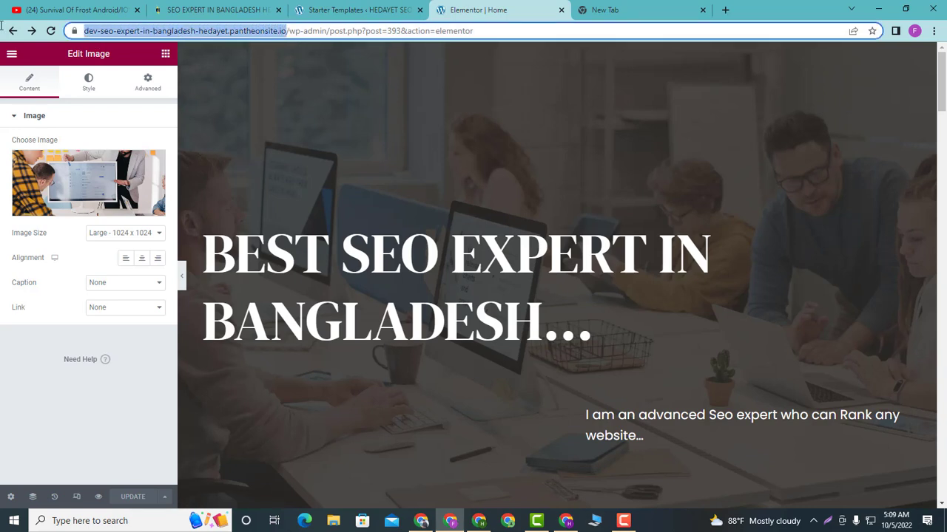
Step: Load the copied pantheonsite.io address in the empty new tab
left_click(666, 10)
left_click(391, 234)
key("ctrl+v")
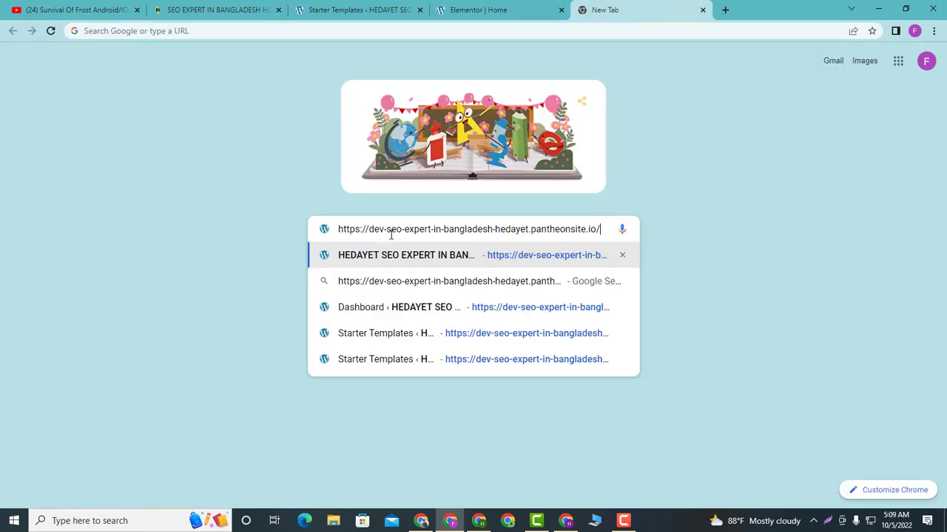
key("Return")
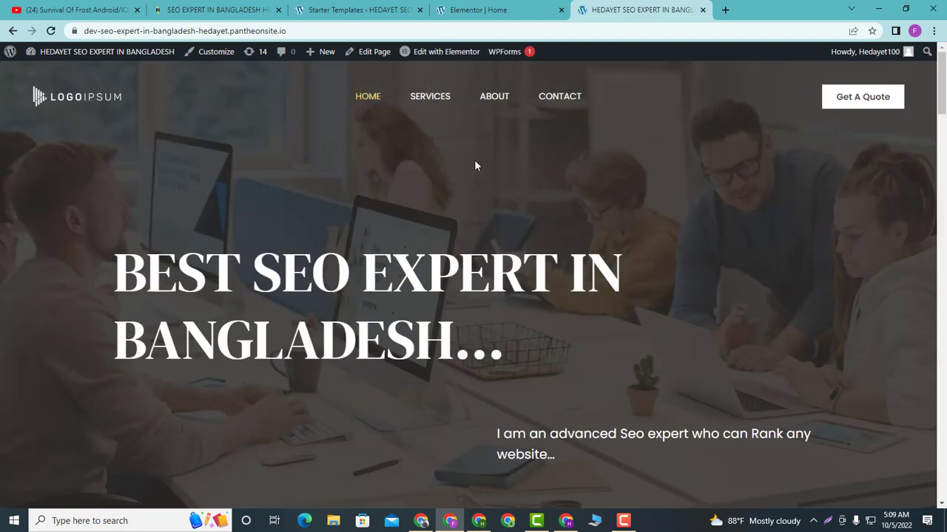
Step: Review the live hero and About portrait, then go to the WordPress admin Dashboard
left_click_drag(108, 251, 525, 342)
left_click(325, 141)
scroll(529, 330, "down", 5)
scroll(528, 348, "up", 4)
scroll(374, 285, "down", 5)
scroll(620, 471, "down", 5)
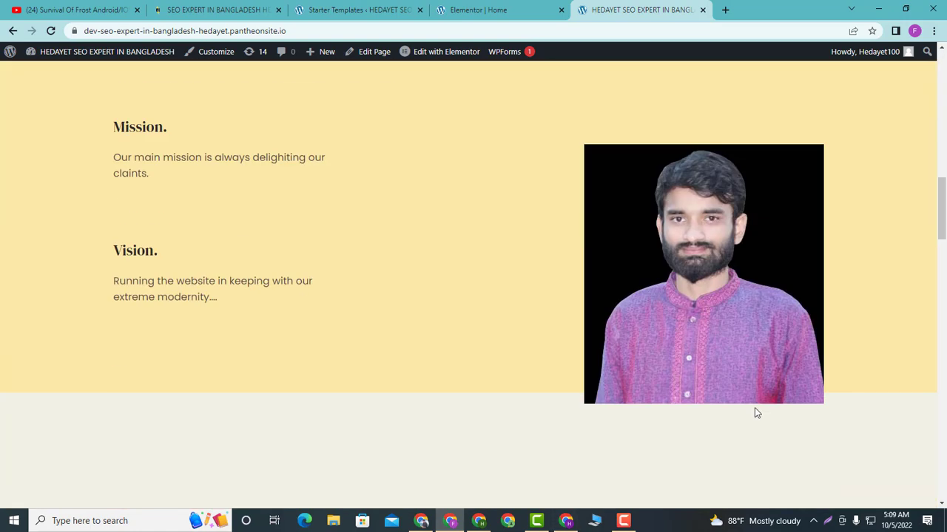
scroll(397, 334, "up", 9)
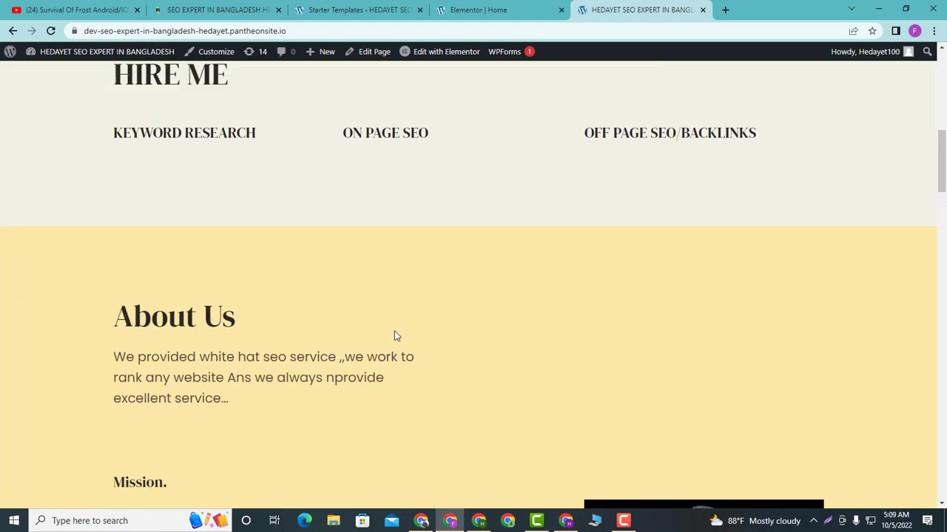
scroll(383, 301, "up", 3)
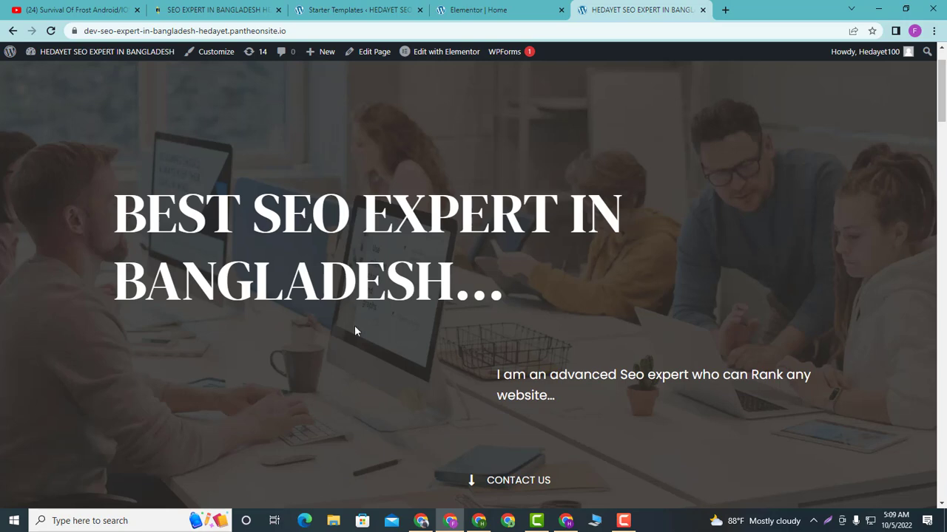
mouse_move(100, 51)
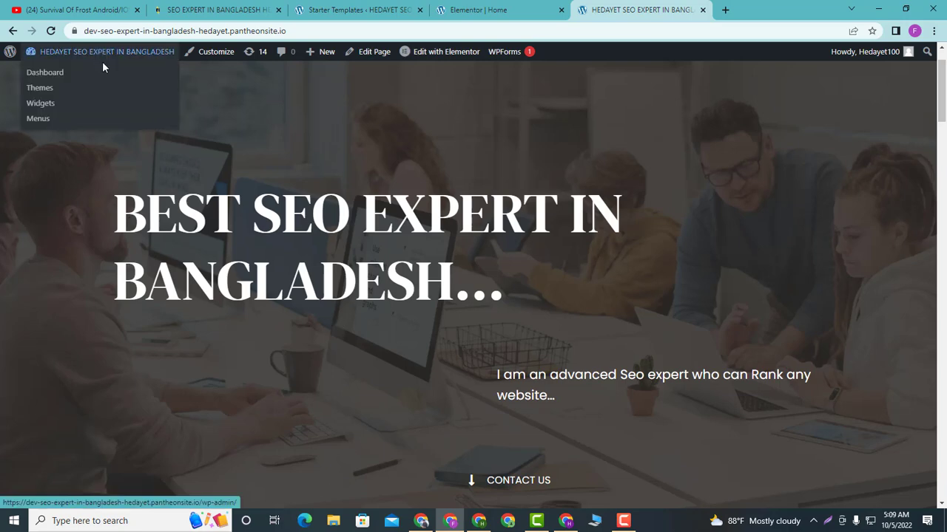
left_click(103, 74)
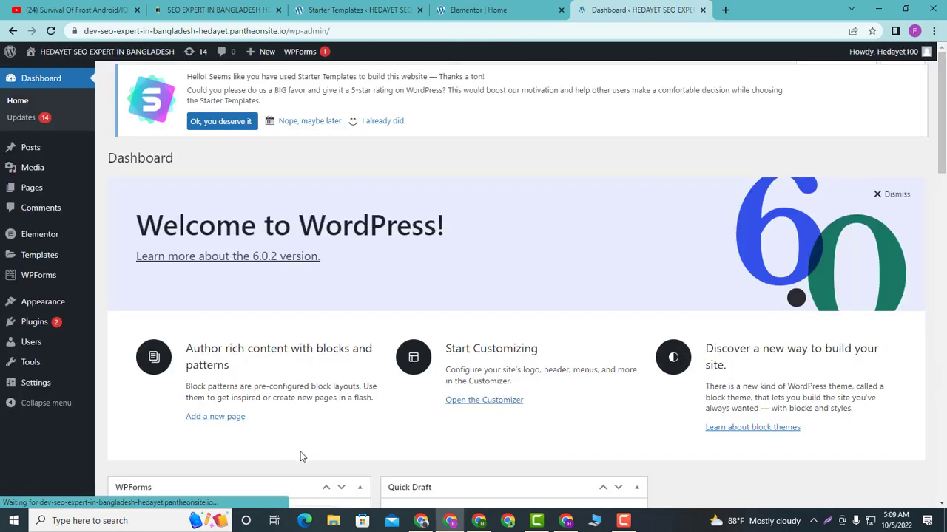